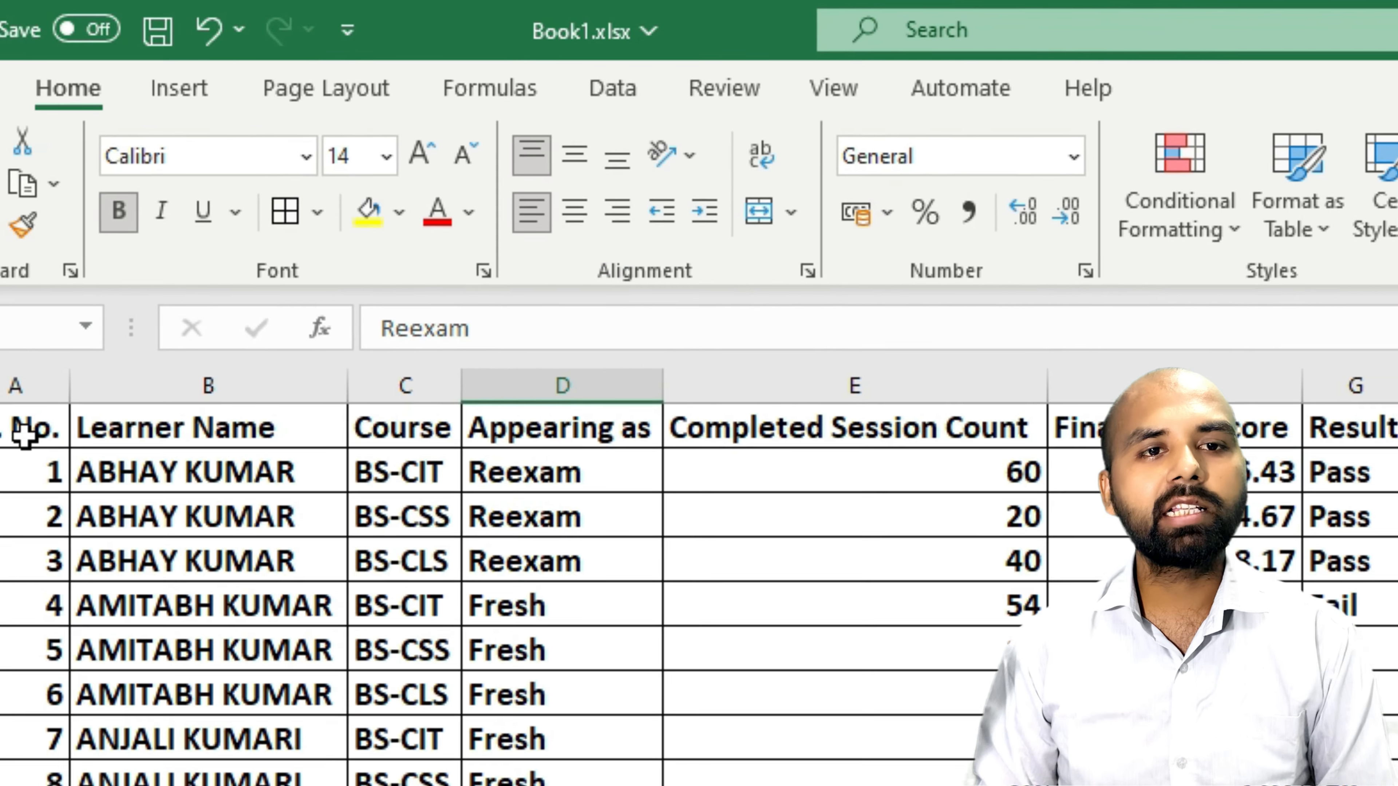
drag(25, 436, 823, 511)
click(566, 566)
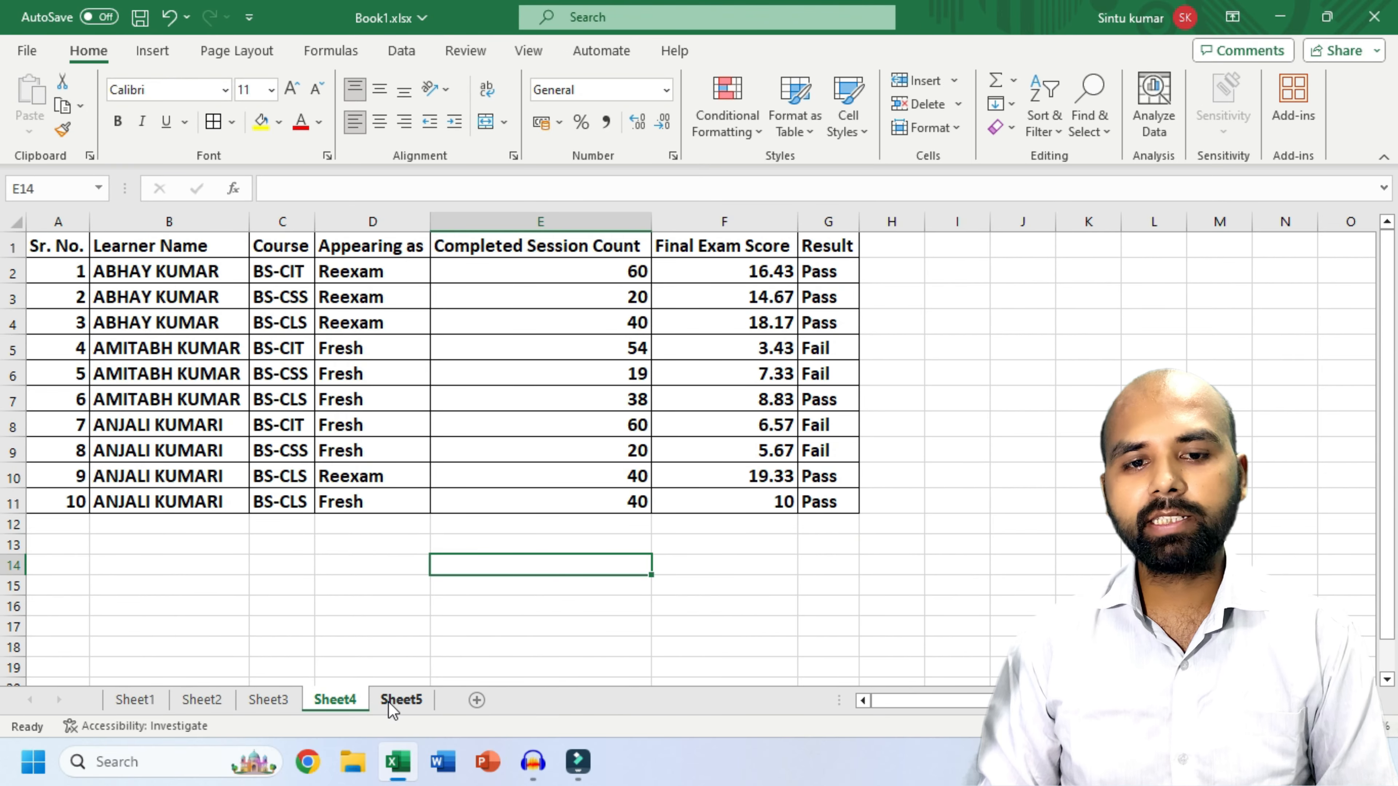
- On Sheet5, enter the text abcd in cell C8 and the number 456 in cell C9
drag(954, 700, 963, 700)
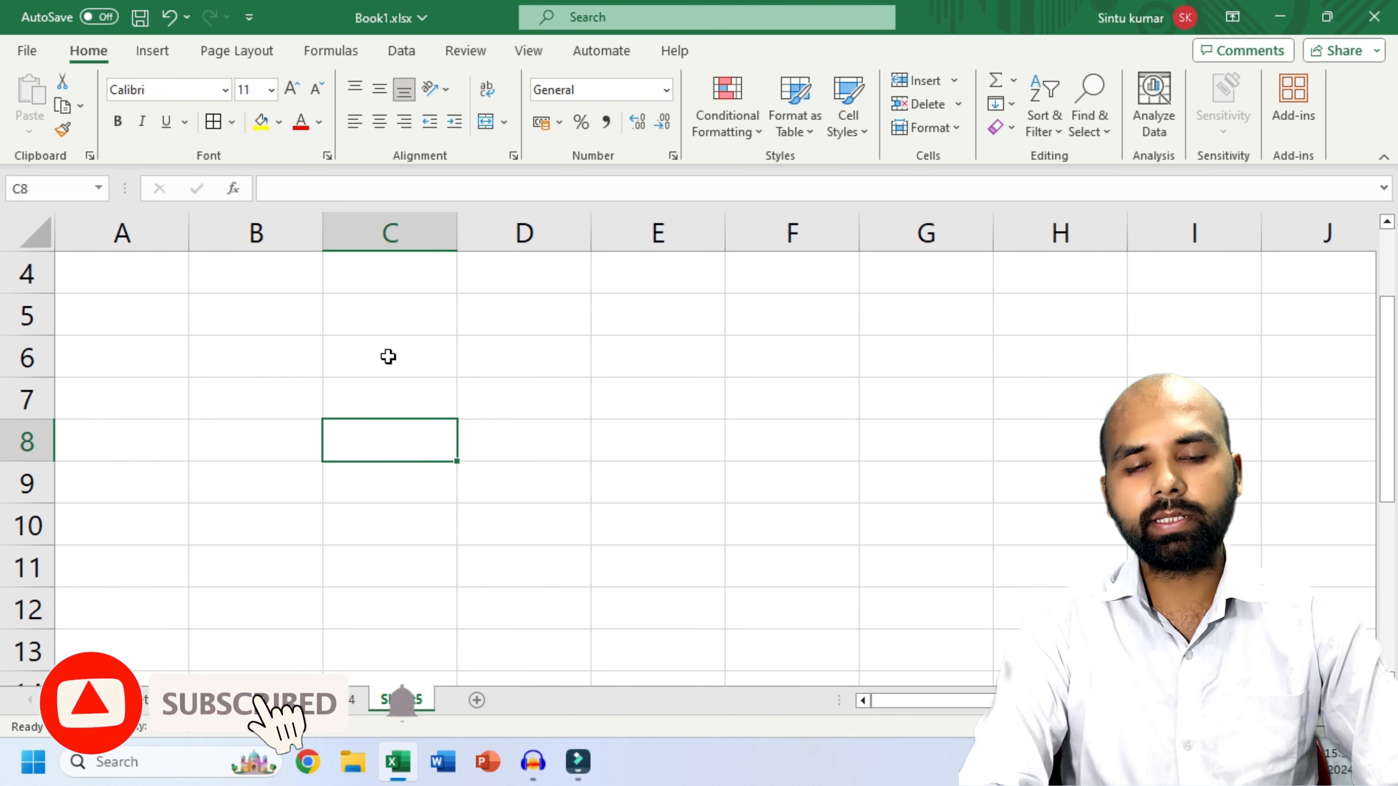
text(abcd)
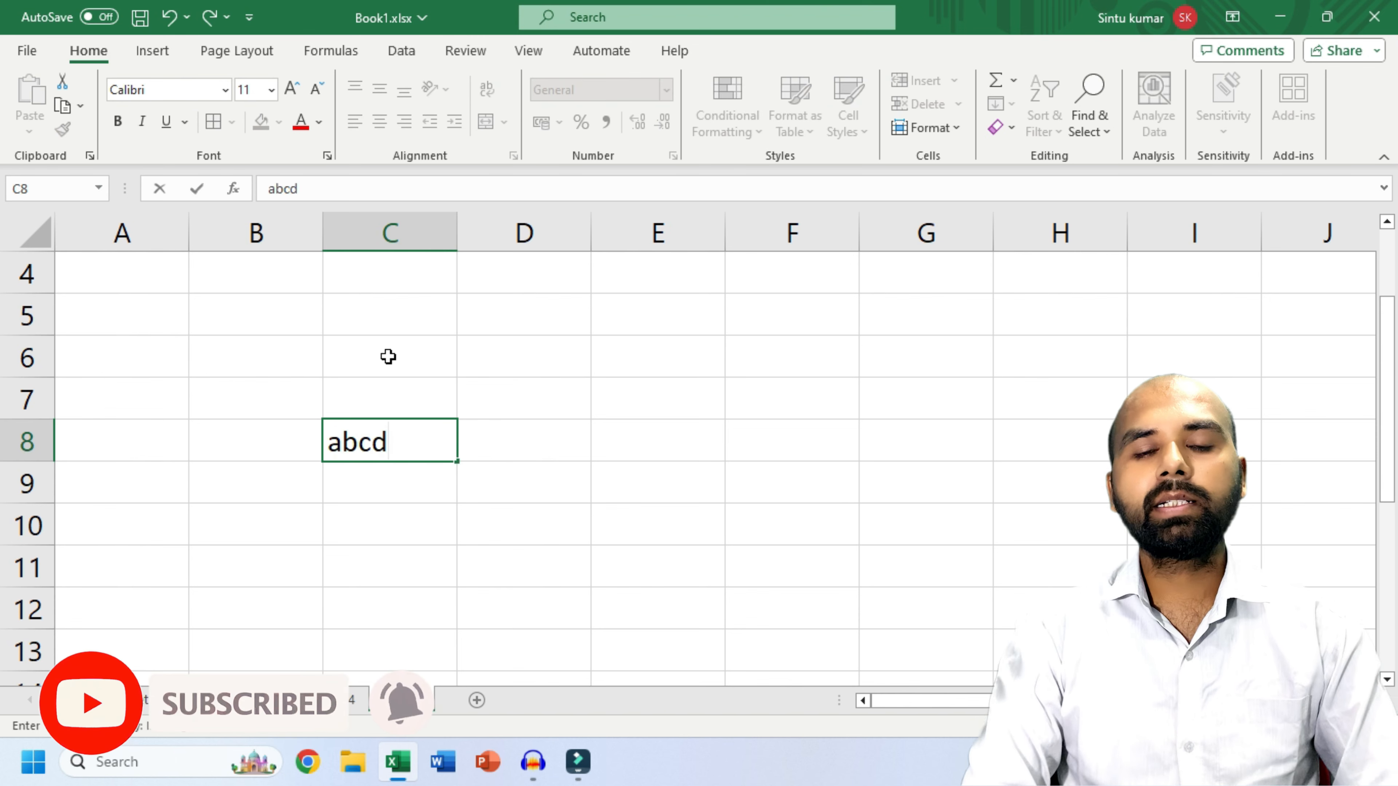
key(Return)
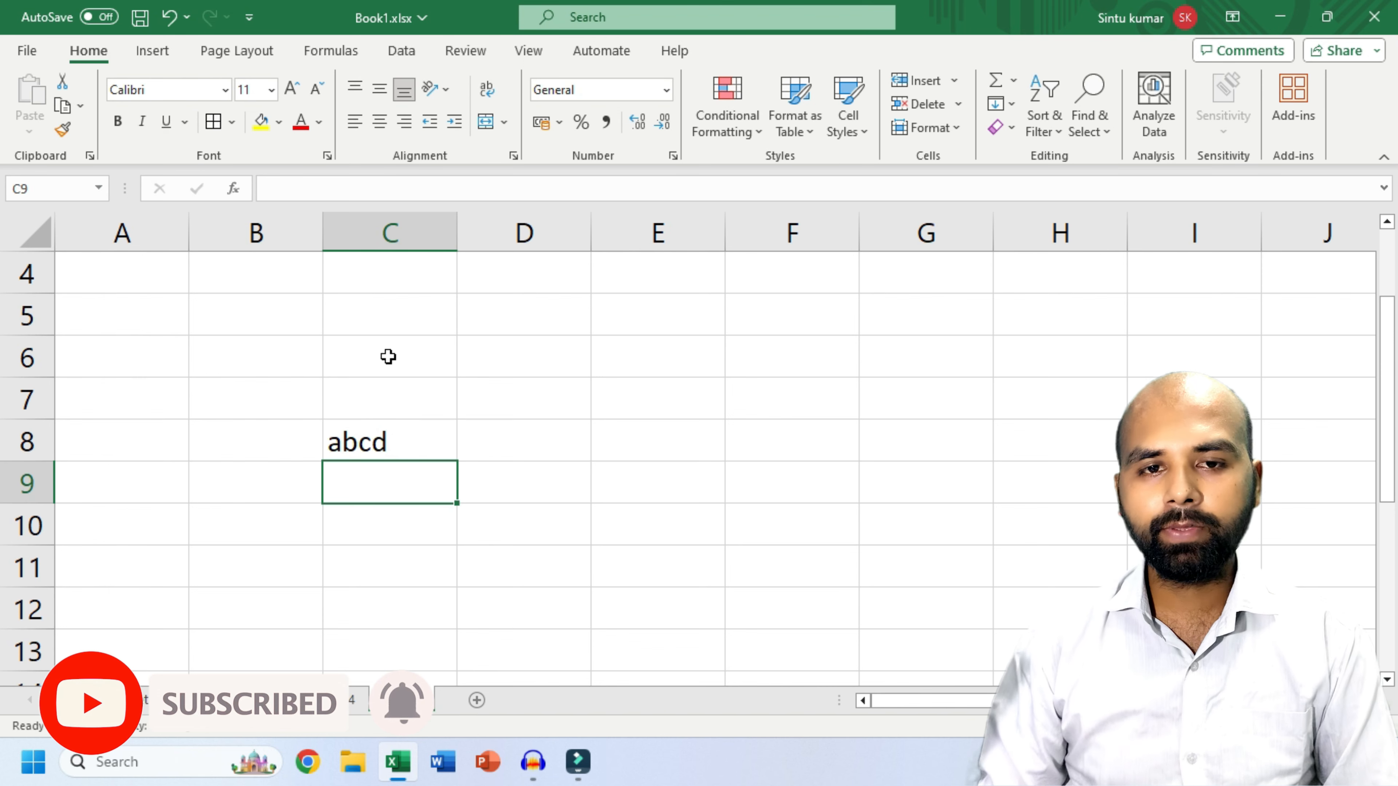
click(351, 435)
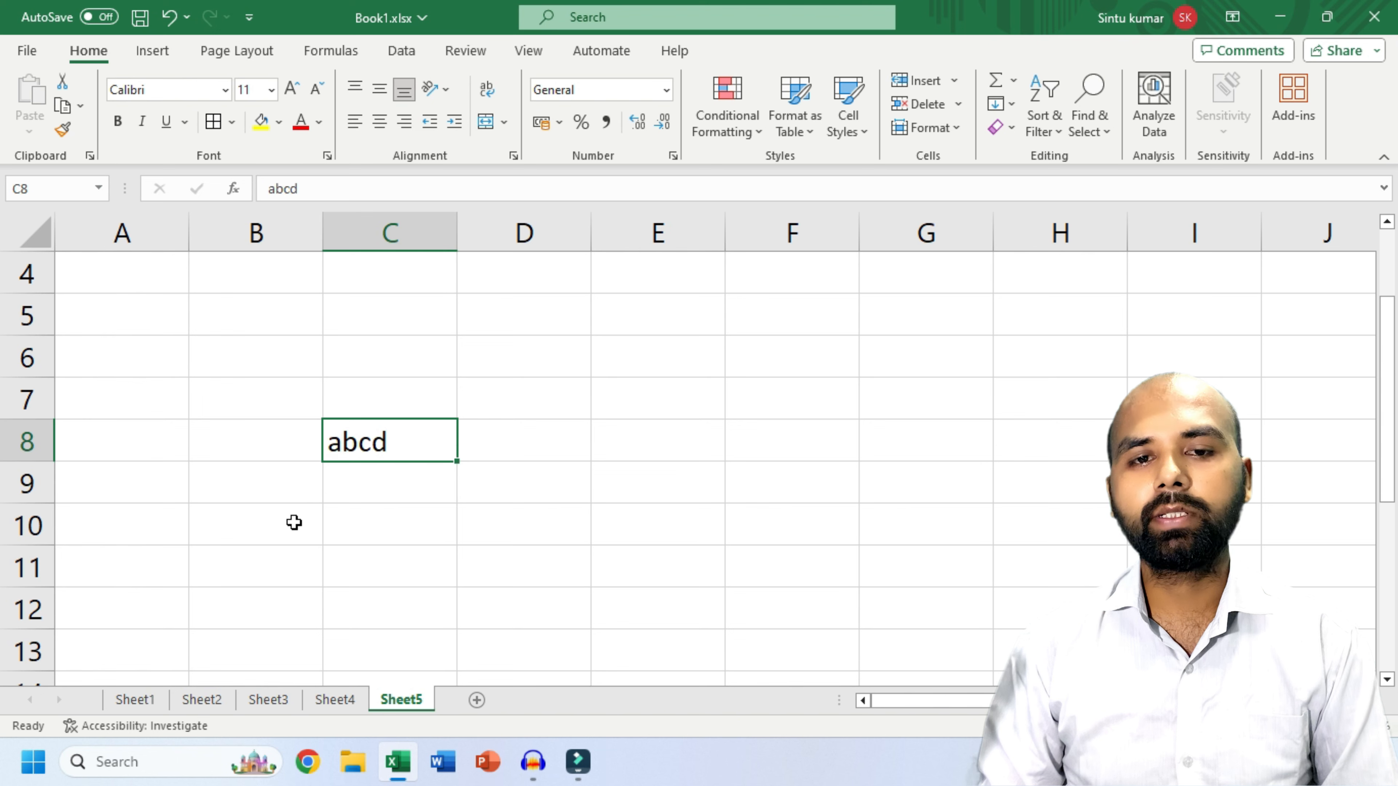
click(400, 486)
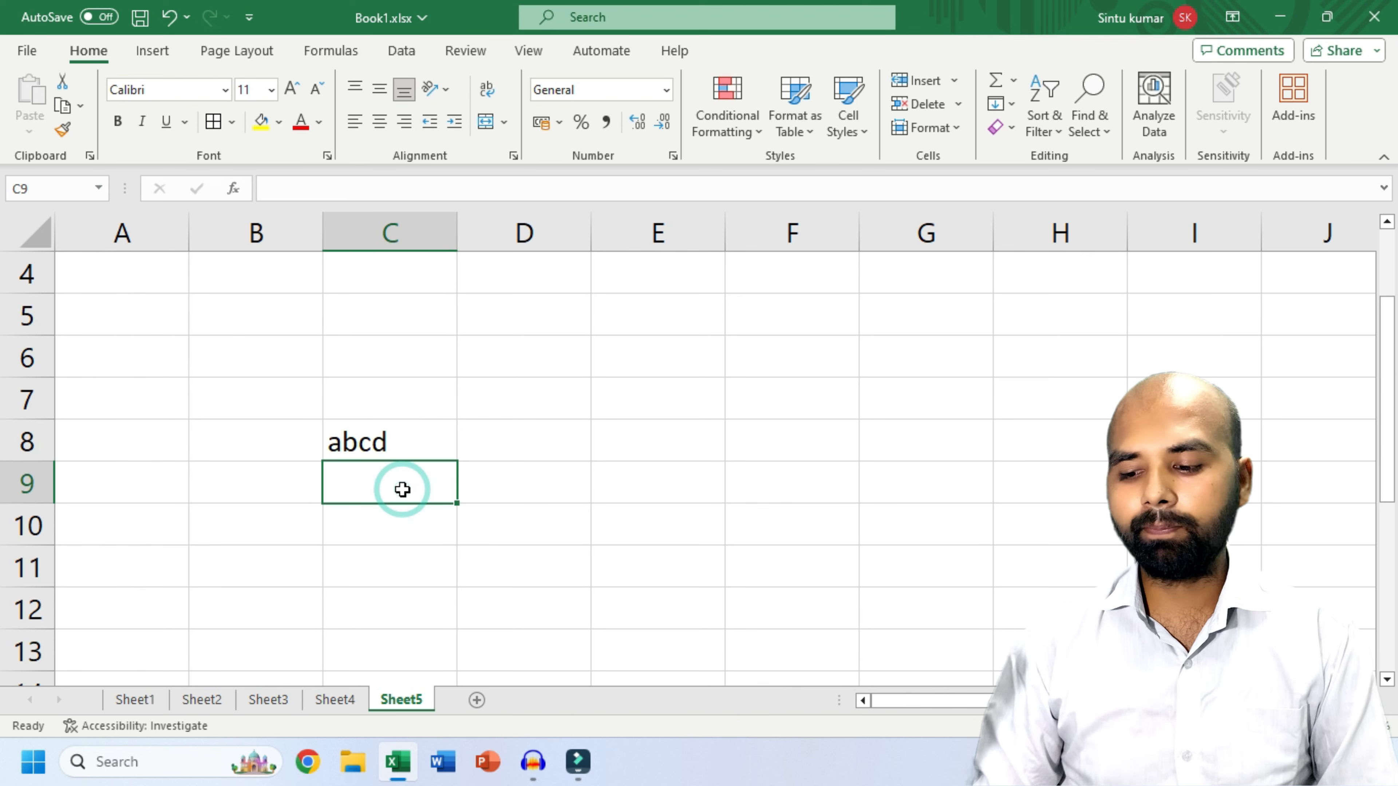
text(456)
key(Return)
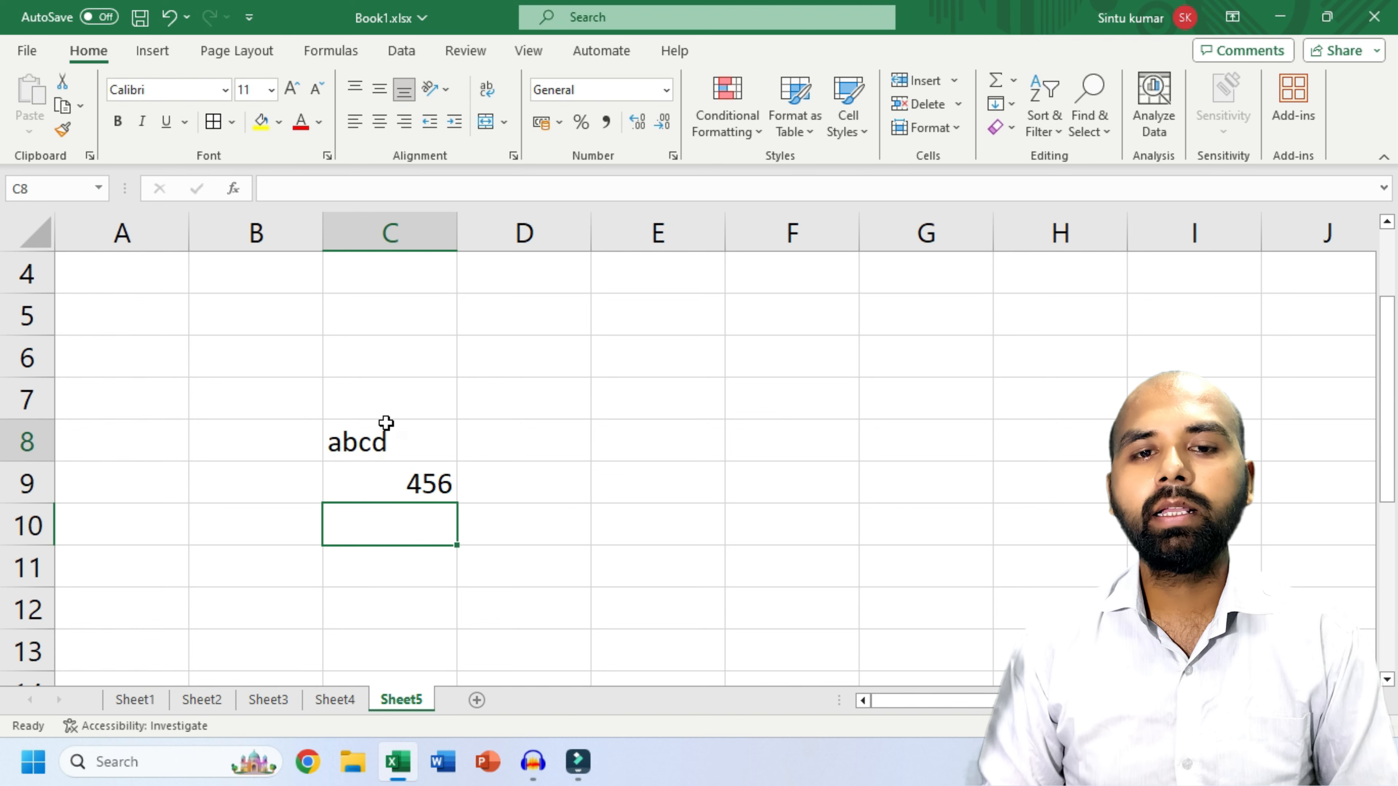
drag(385, 421, 390, 489)
- On Sheet4, examine the default alignment of the text in columns B to D and the numbers in columns E and F
click(335, 699)
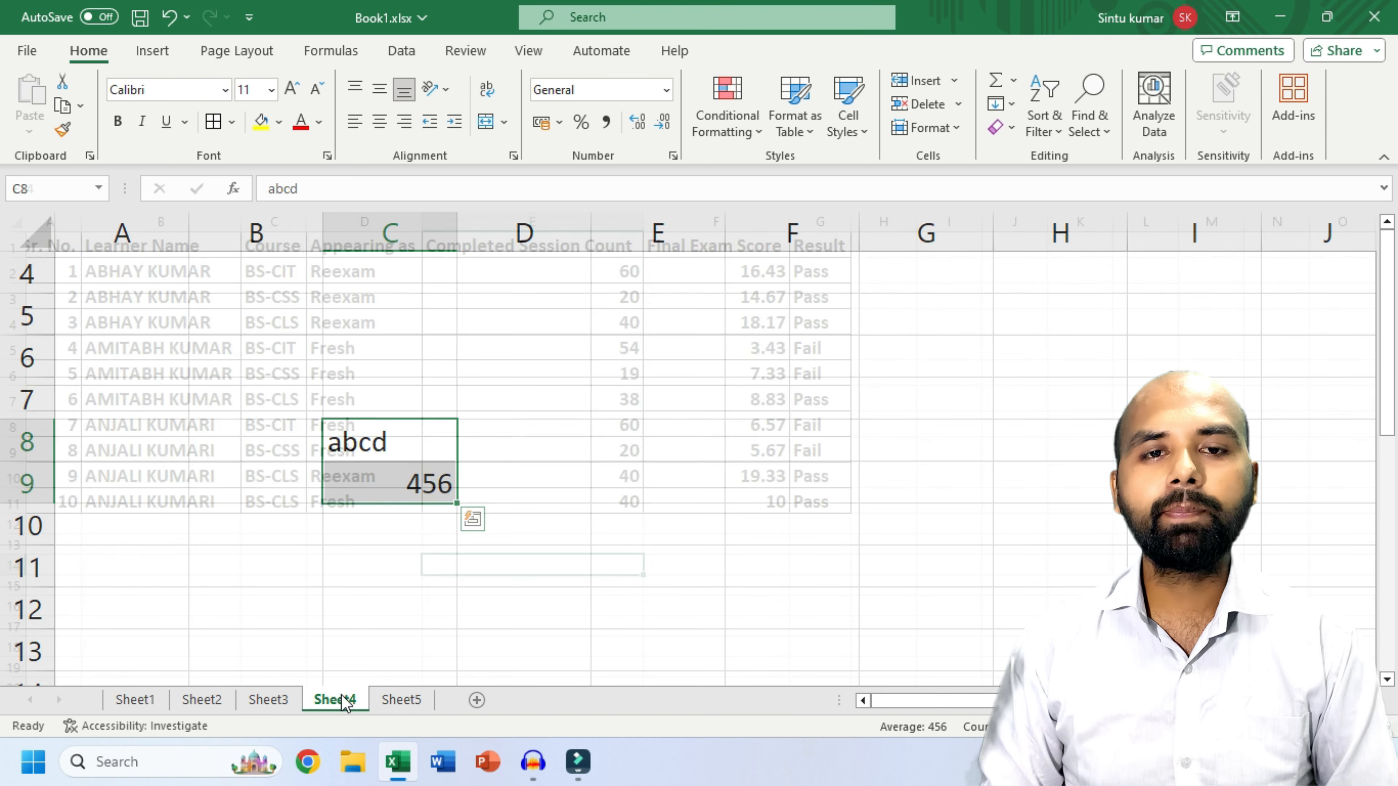
click(389, 466)
drag(132, 246, 321, 496)
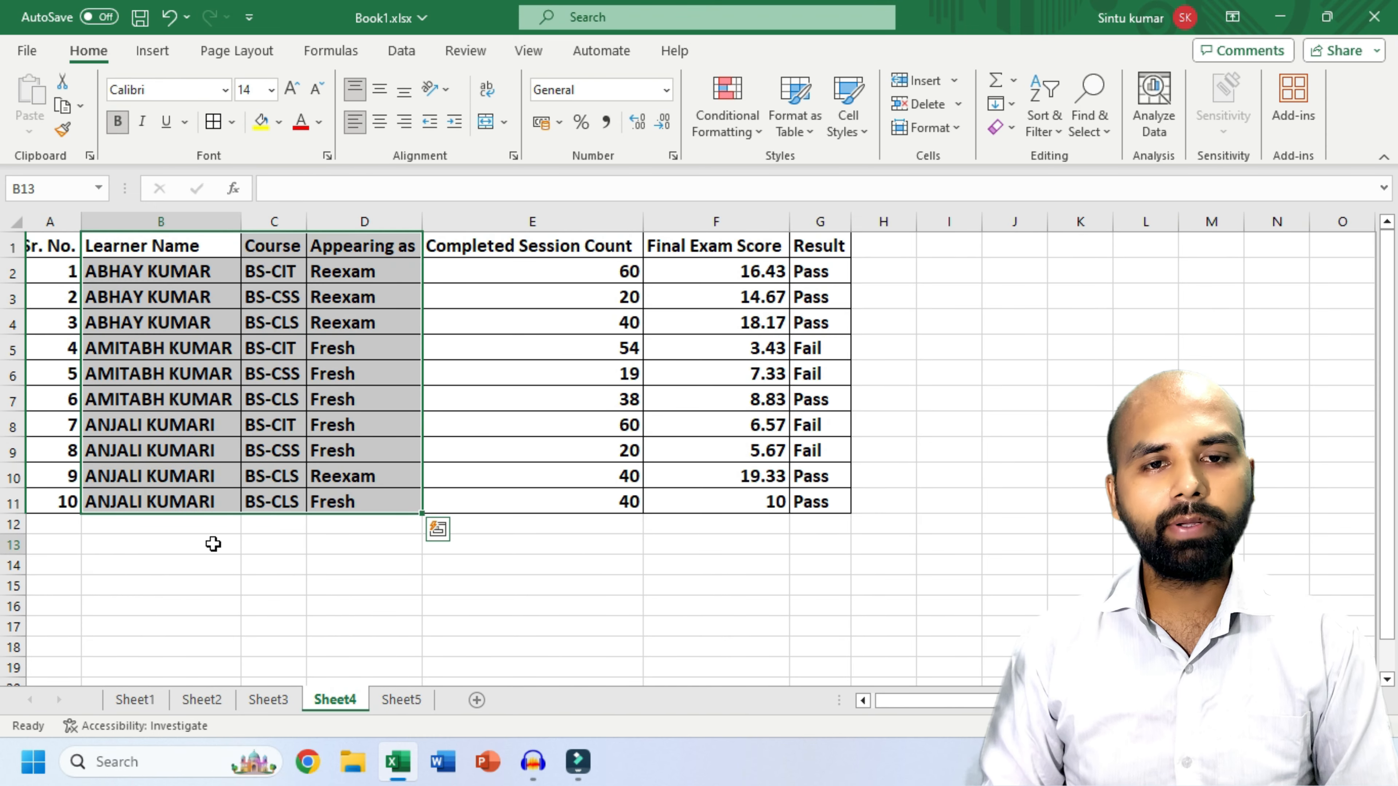
click(213, 543)
drag(612, 281, 592, 475)
drag(727, 275, 717, 495)
click(617, 564)
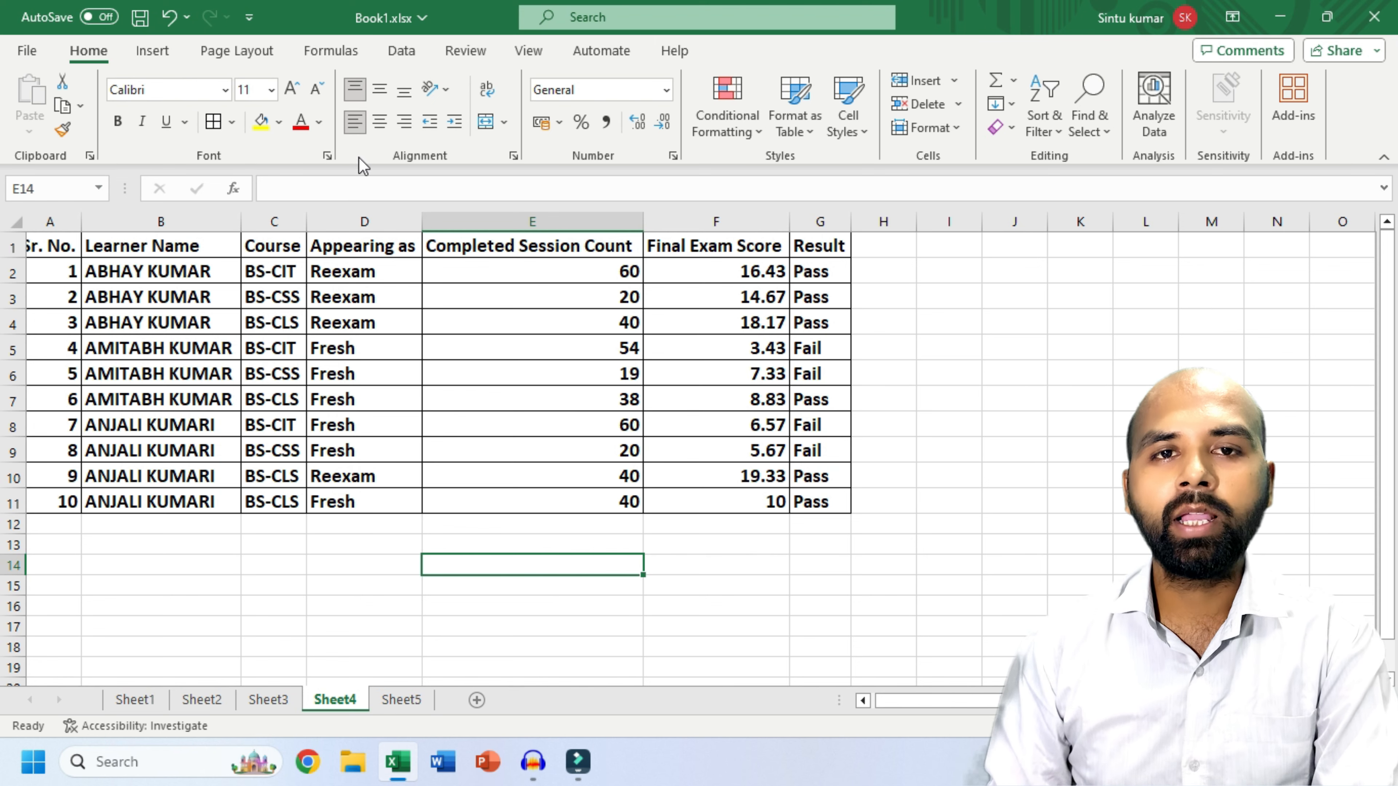
click(330, 348)
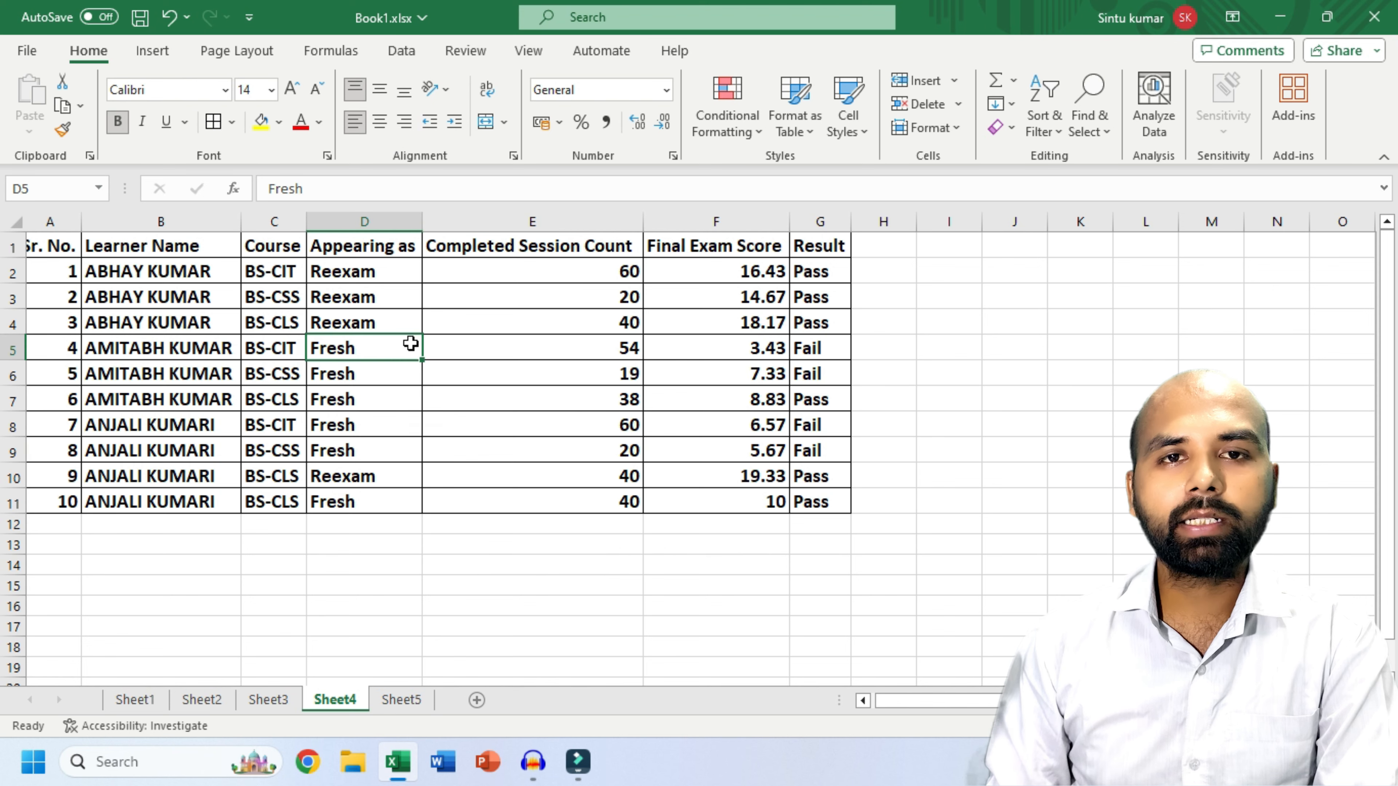
click(499, 353)
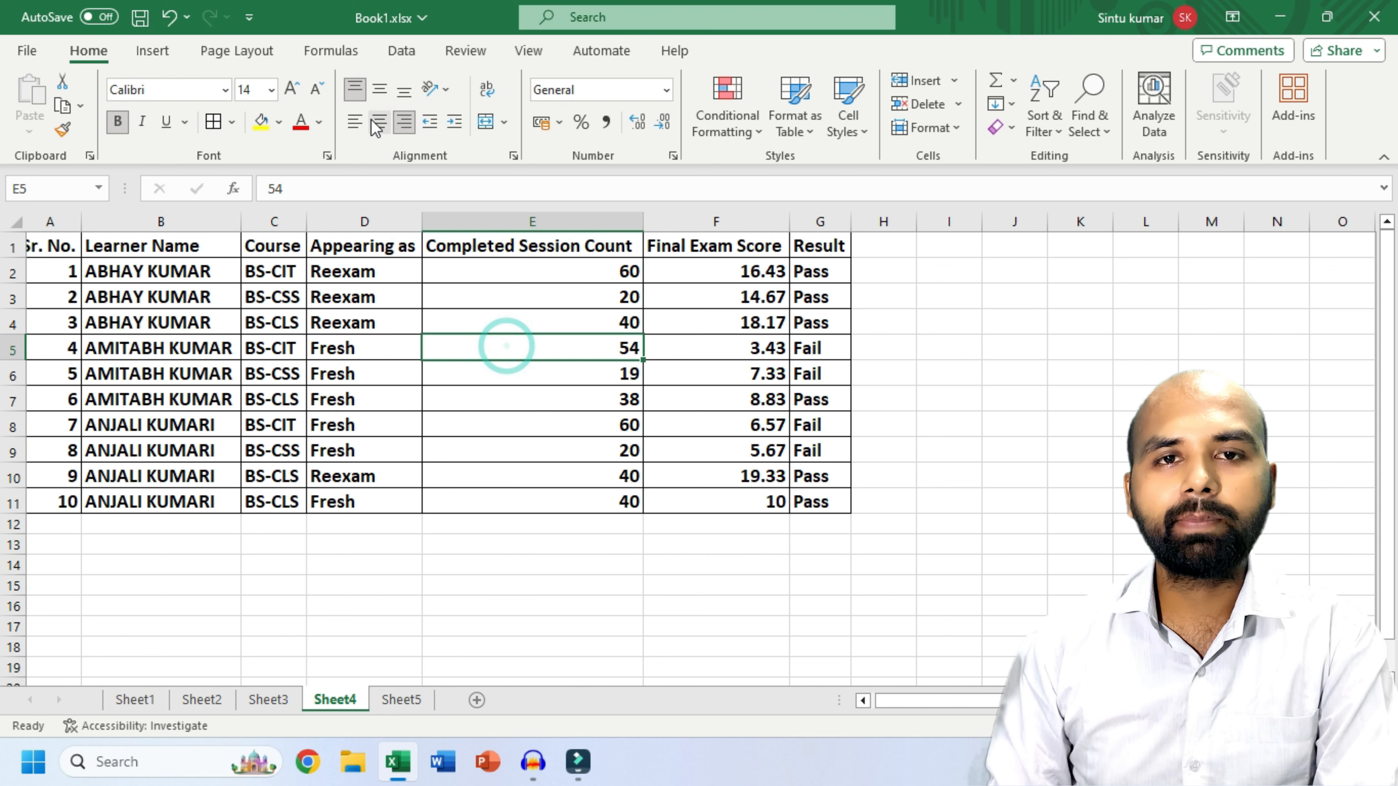
click(471, 445)
- Try the horizontal and vertical alignment options on the Completed Session Count values in E2:E11, finishing with right and top alignment
drag(545, 277, 543, 496)
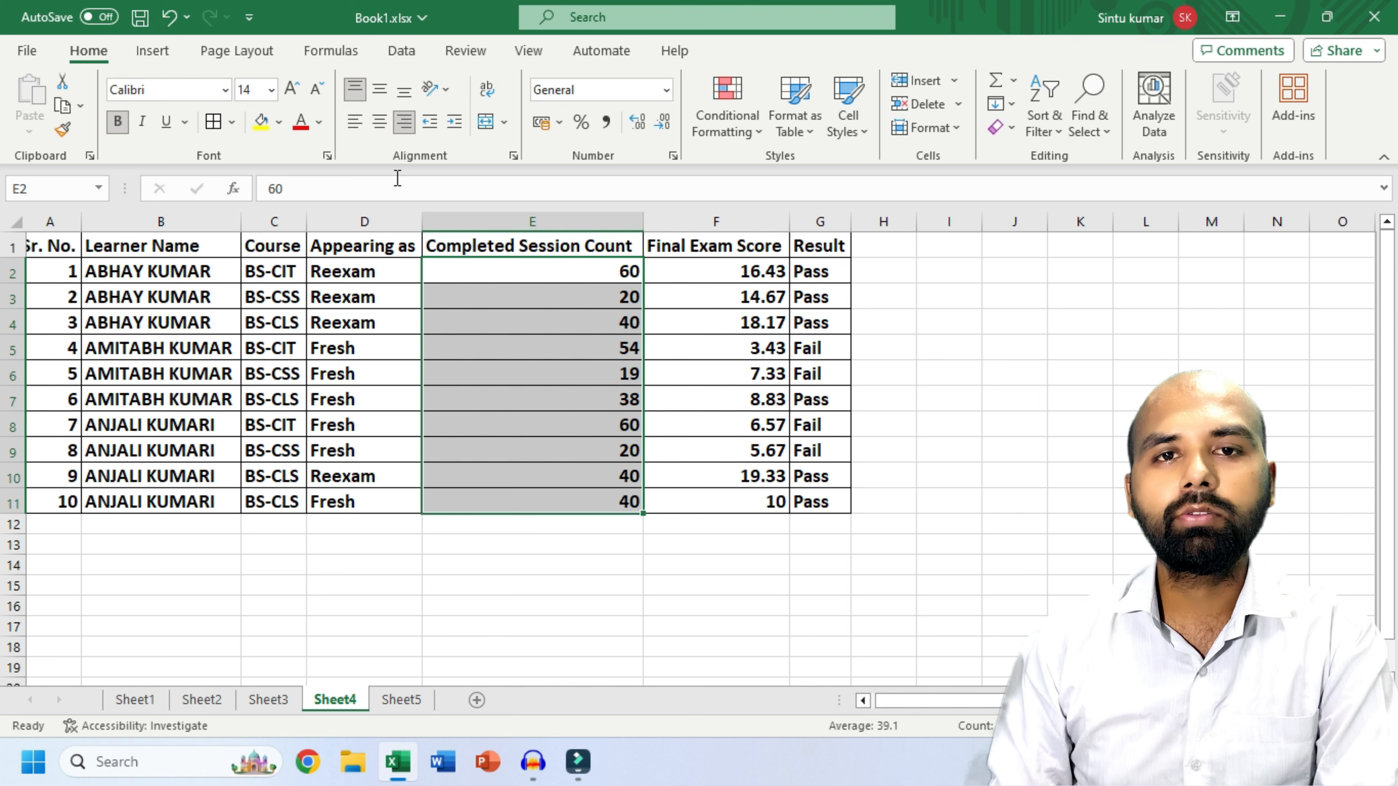
click(379, 122)
click(354, 122)
click(404, 122)
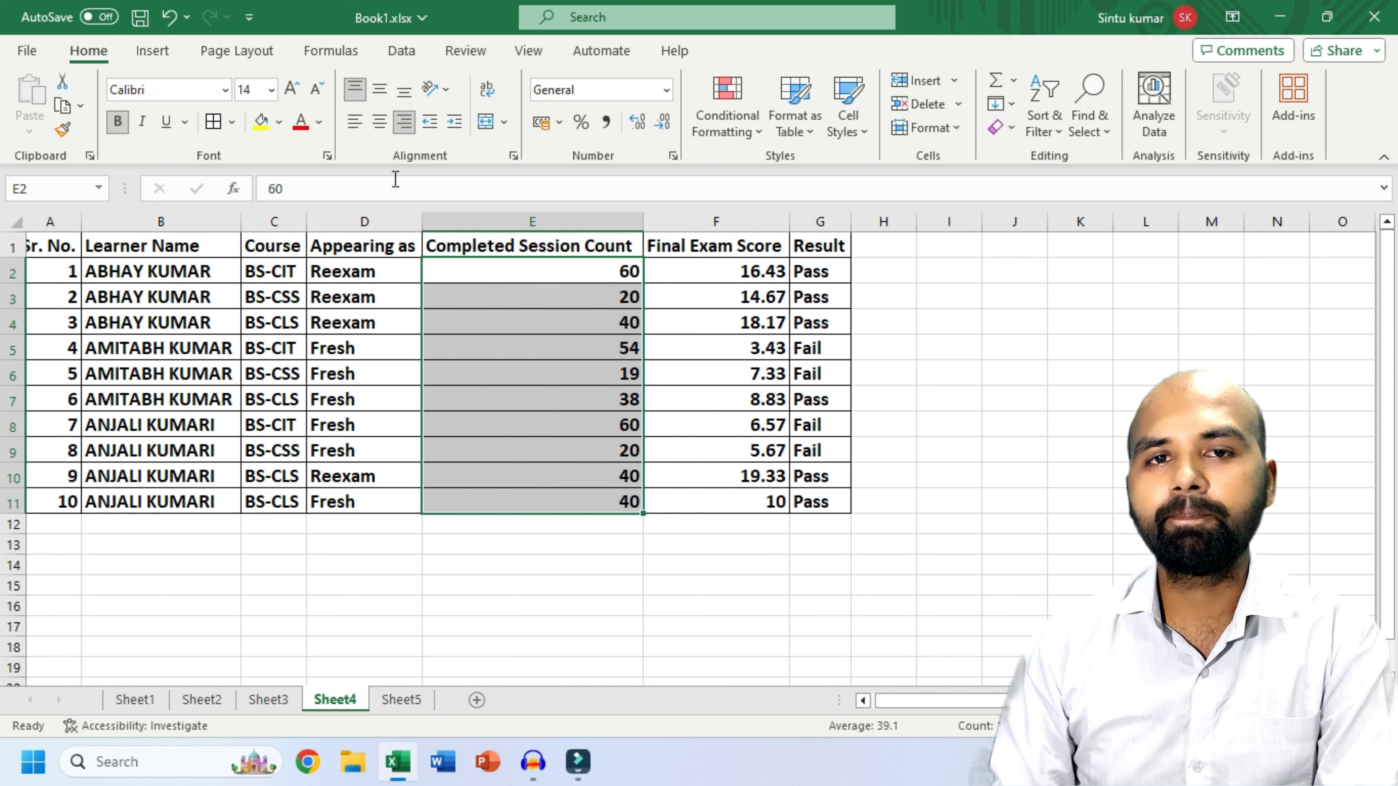
click(379, 122)
click(354, 123)
click(380, 122)
click(404, 122)
click(379, 123)
click(354, 123)
click(404, 122)
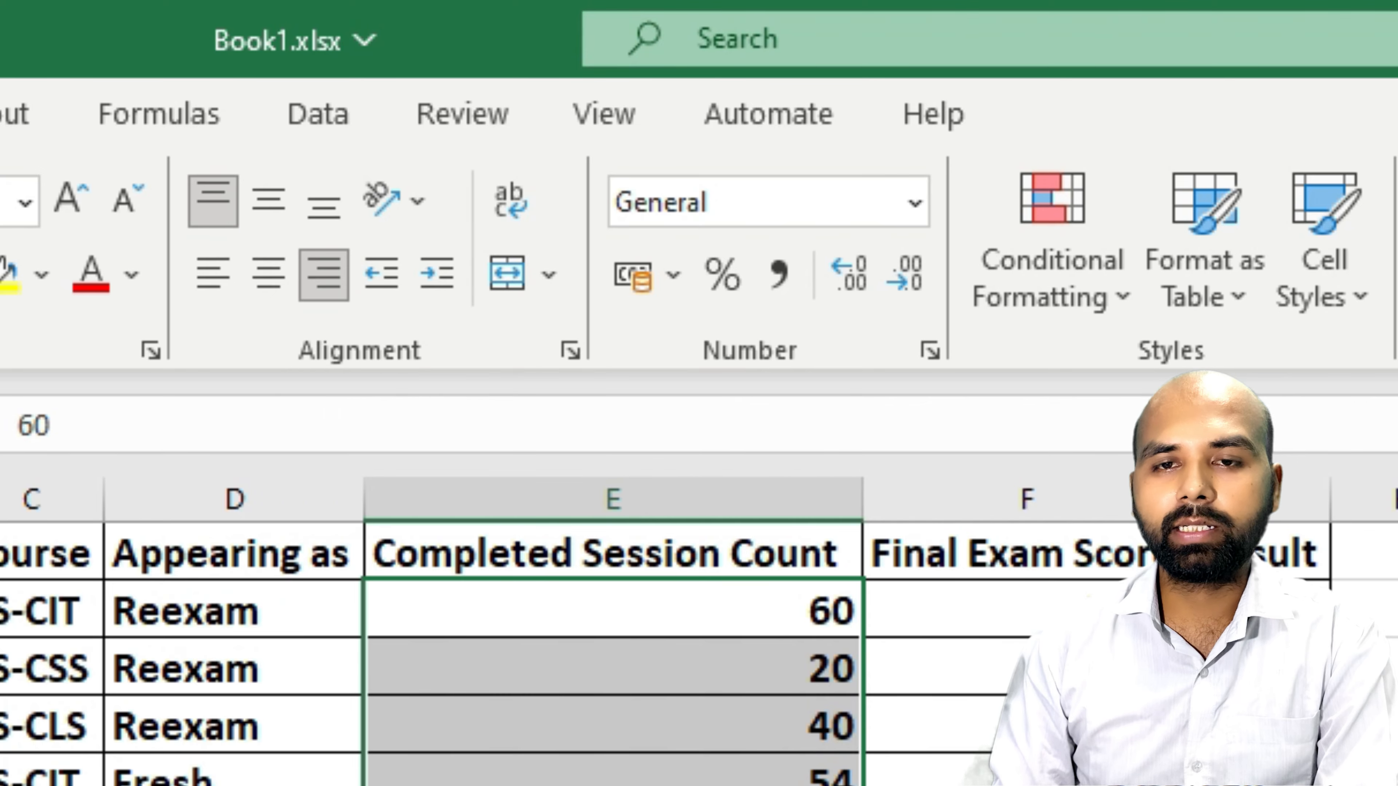
click(262, 205)
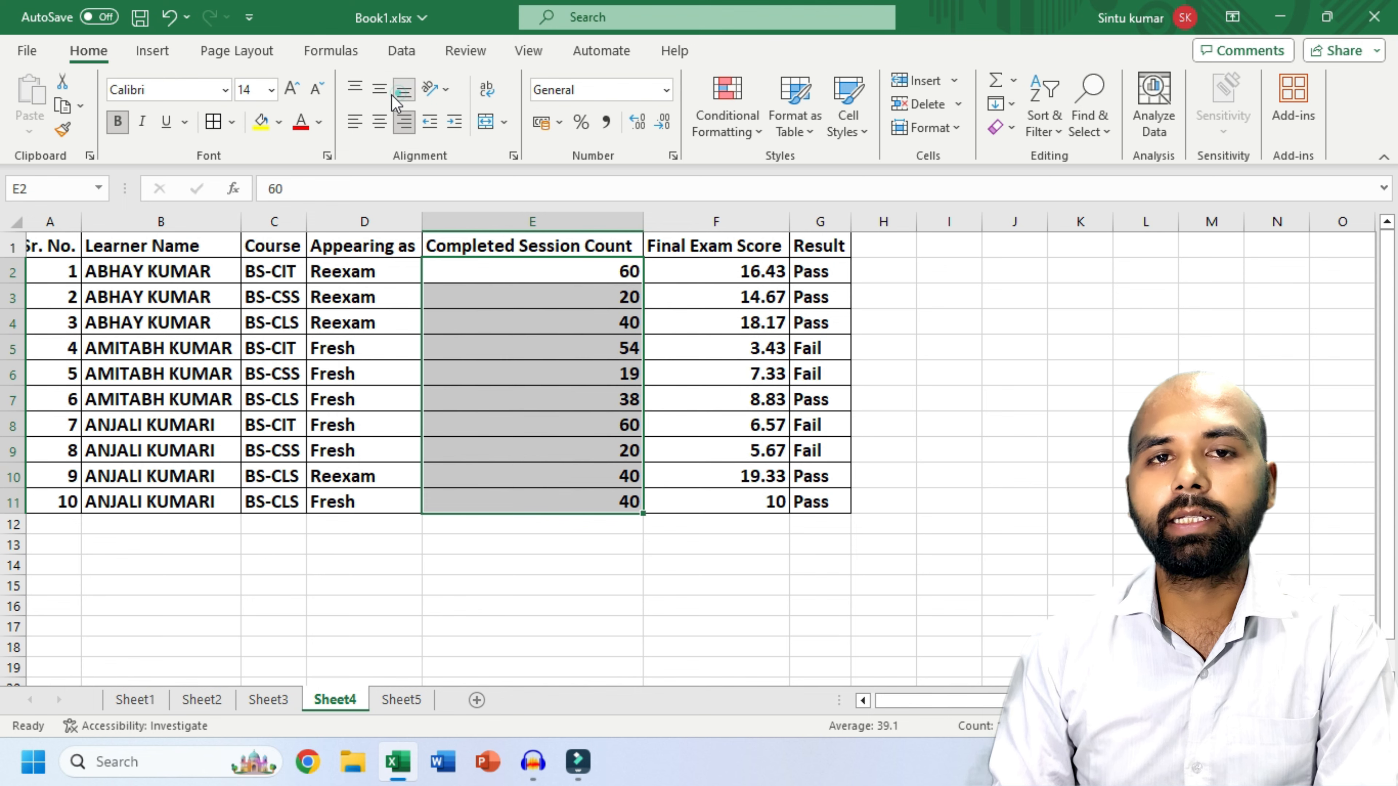
click(356, 85)
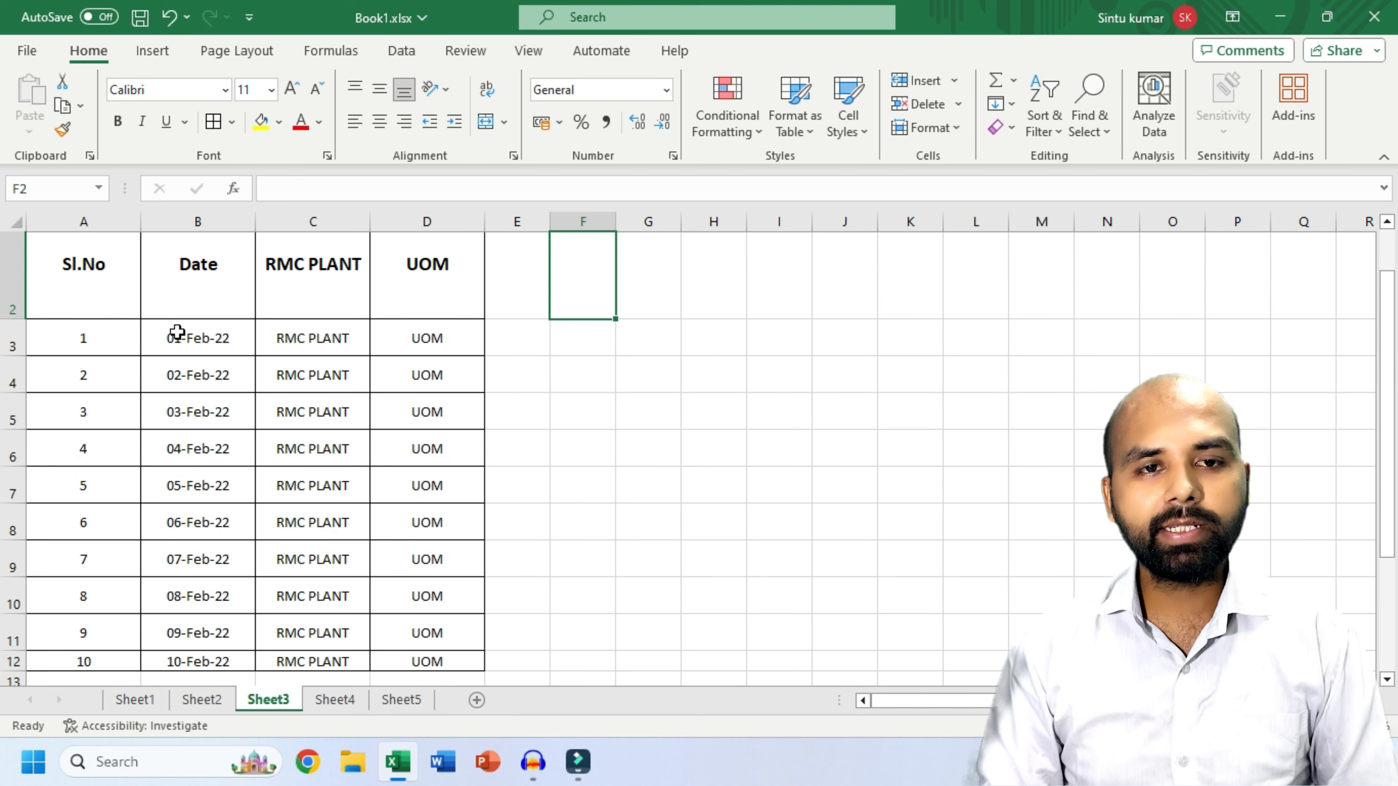
- On Sheet3, try left and right alignment on the cells B3:D11, finishing with centre alignment
drag(177, 333, 423, 632)
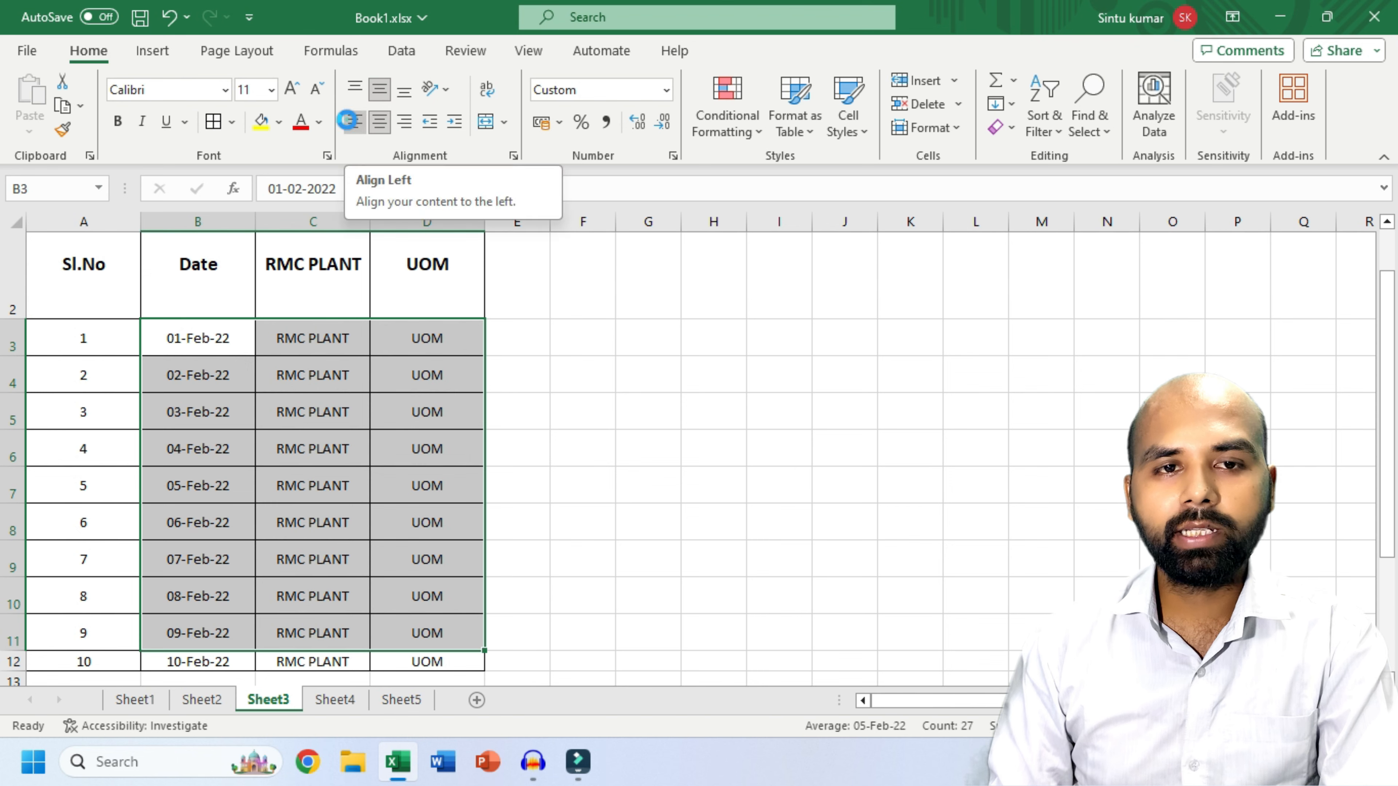
click(354, 123)
click(403, 121)
click(381, 122)
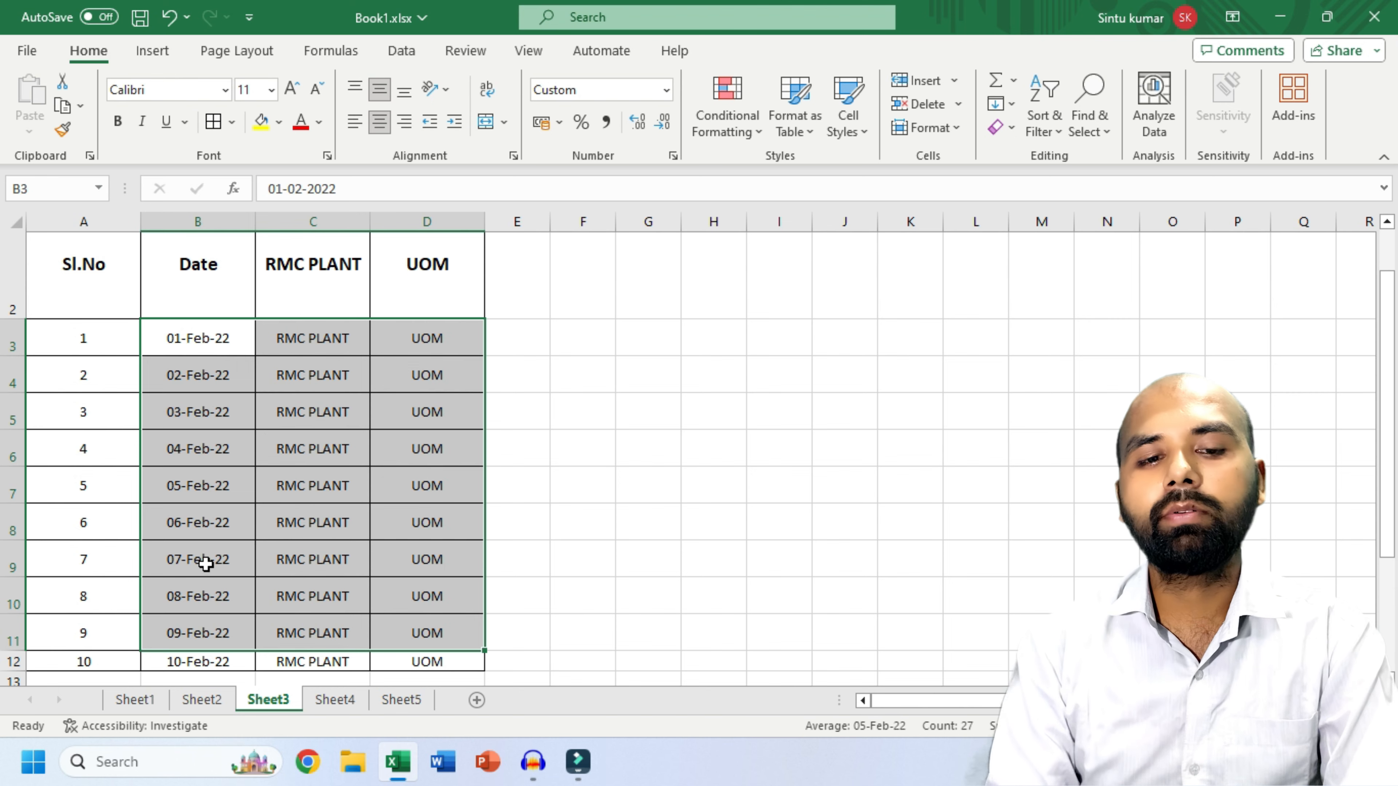
- Top-align E2:E11 on Sheet4, and try top, middle and bottom vertical alignment on Sheet3's cells B3:D11
click(334, 699)
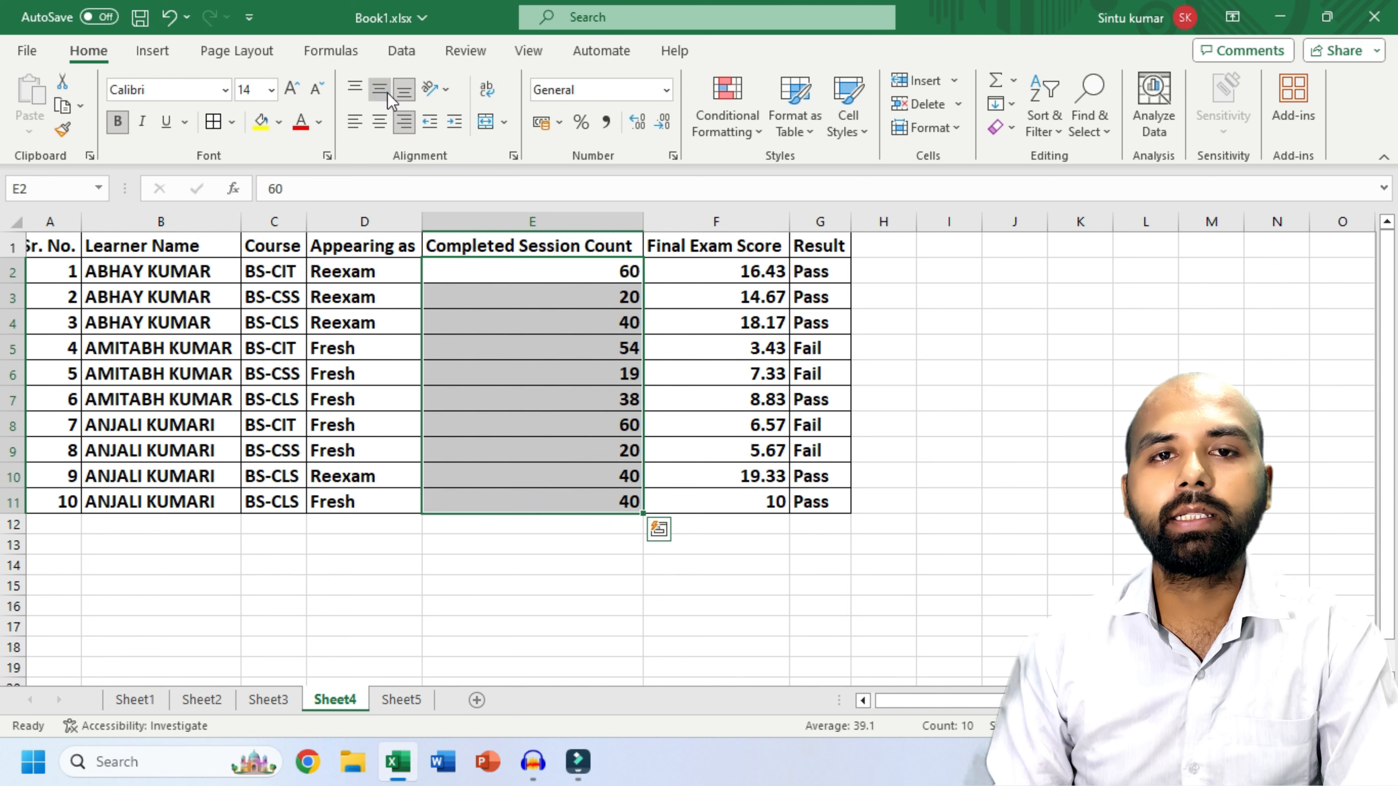
click(354, 88)
click(269, 699)
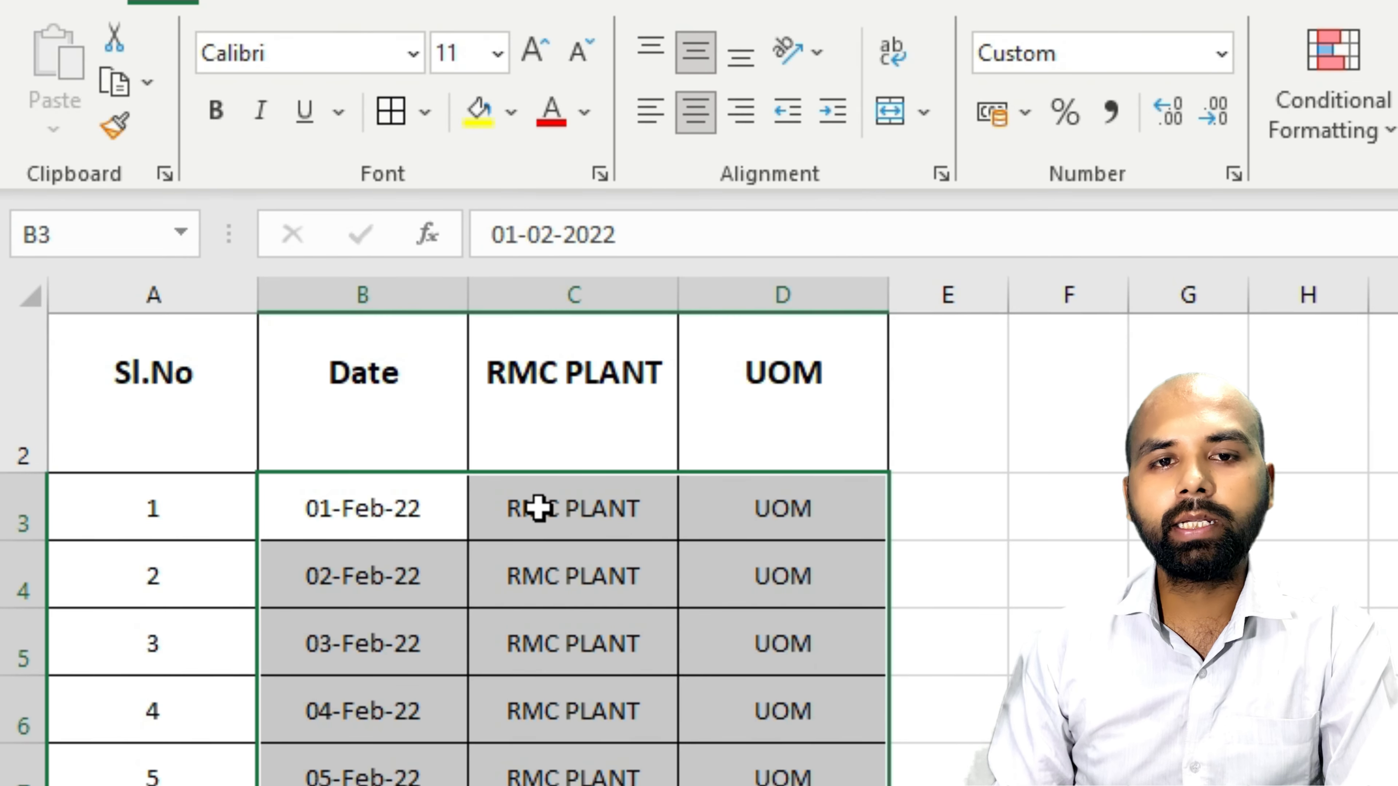
click(657, 58)
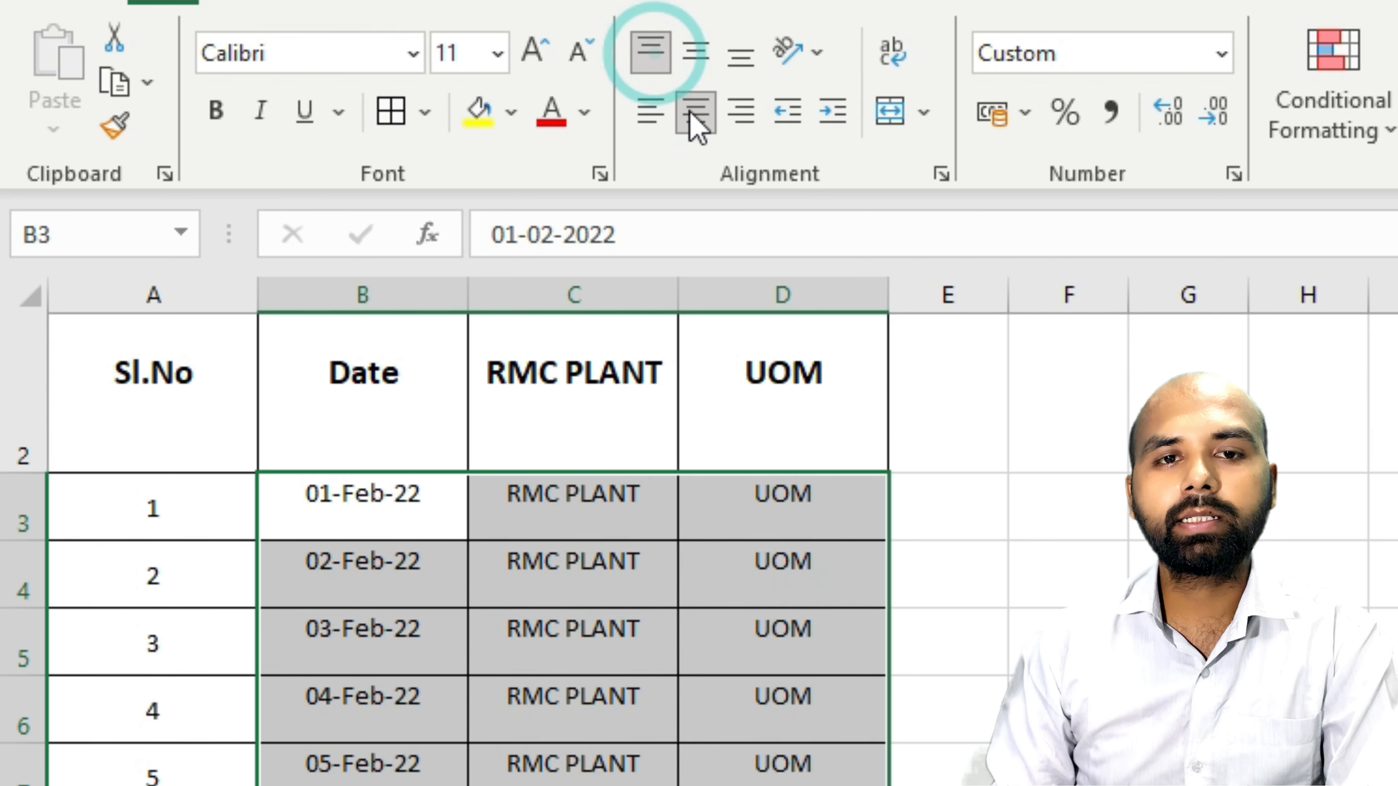
click(687, 60)
click(742, 58)
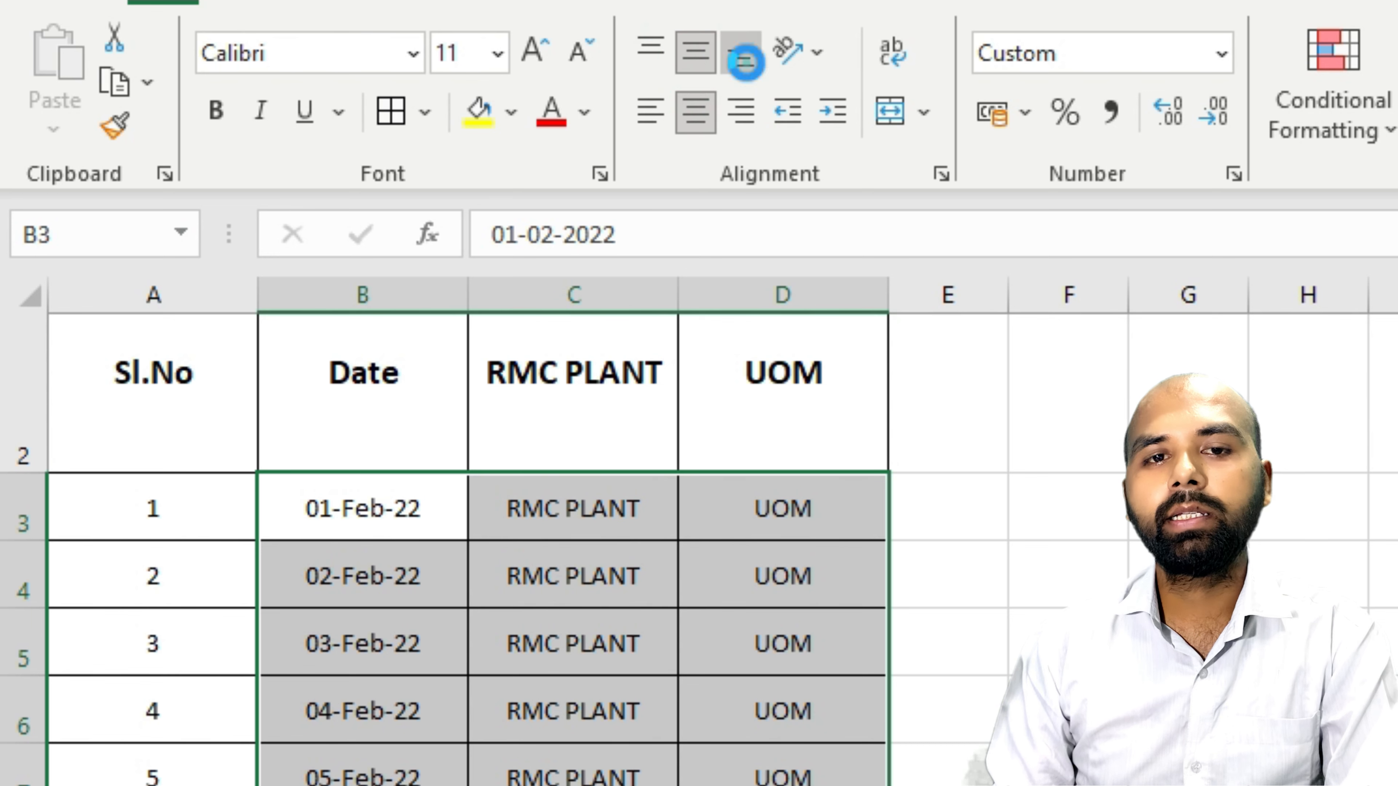
click(682, 61)
click(643, 47)
click(694, 62)
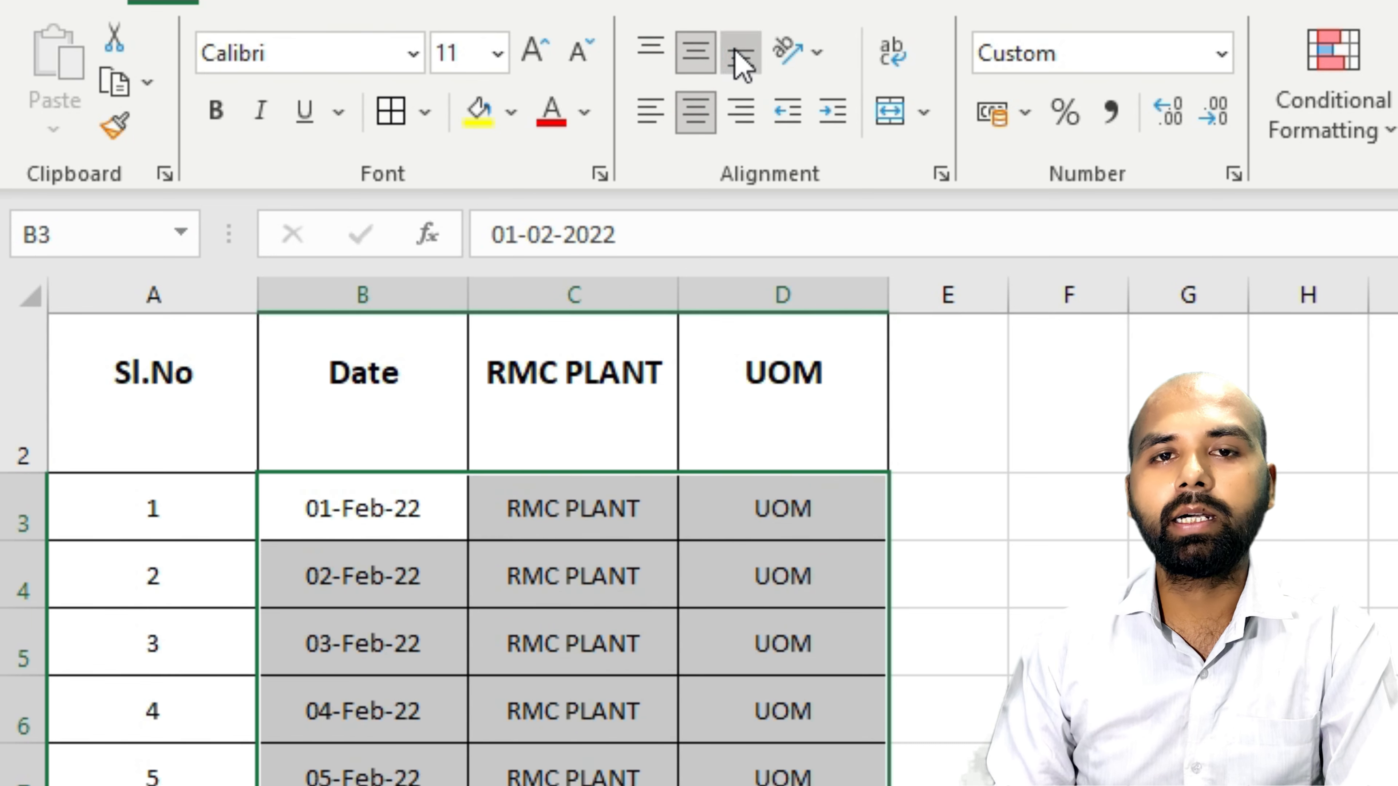
click(741, 58)
- Combine horizontal and vertical alignments on Sheet3's cells B3:D11, finishing with left and bottom alignment
click(743, 116)
click(698, 115)
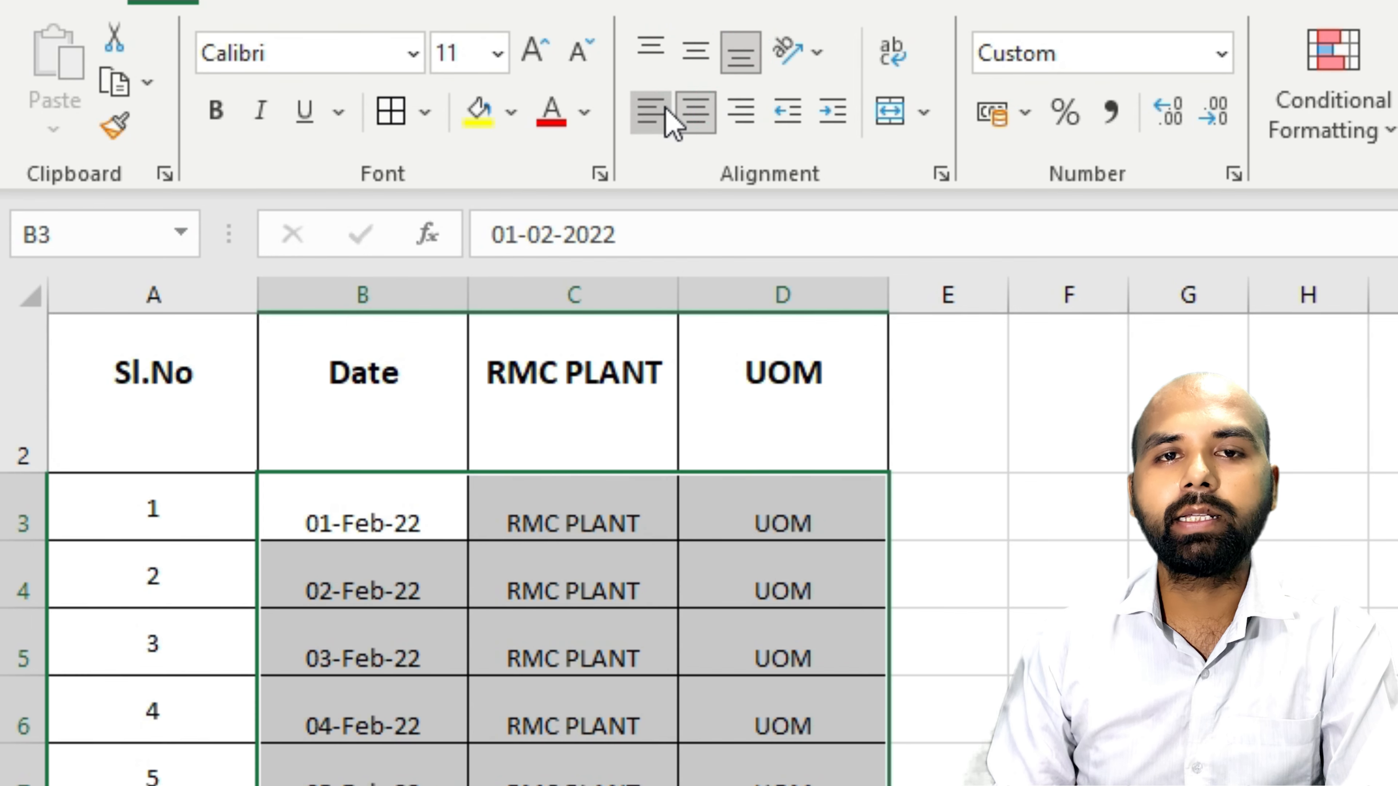
click(652, 113)
click(660, 55)
click(695, 59)
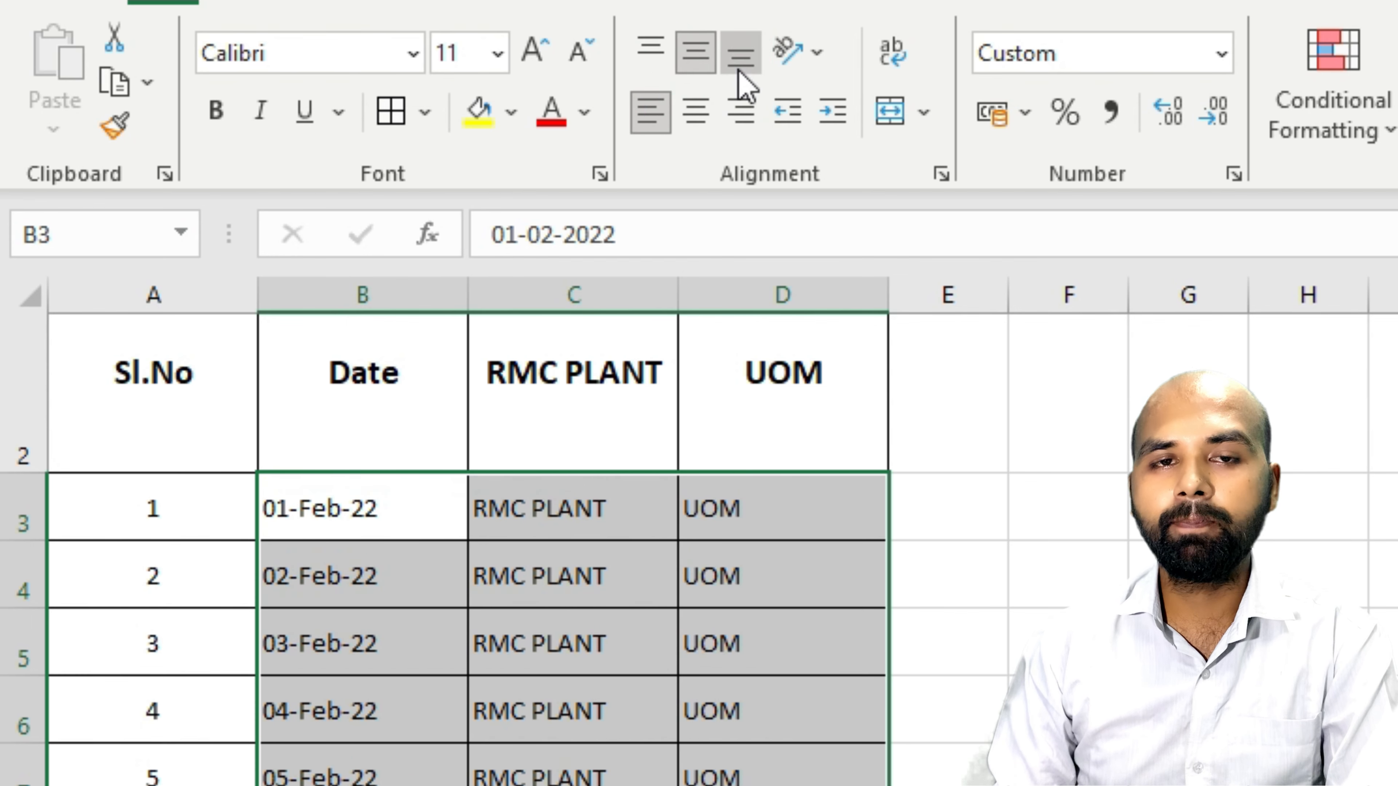
click(741, 54)
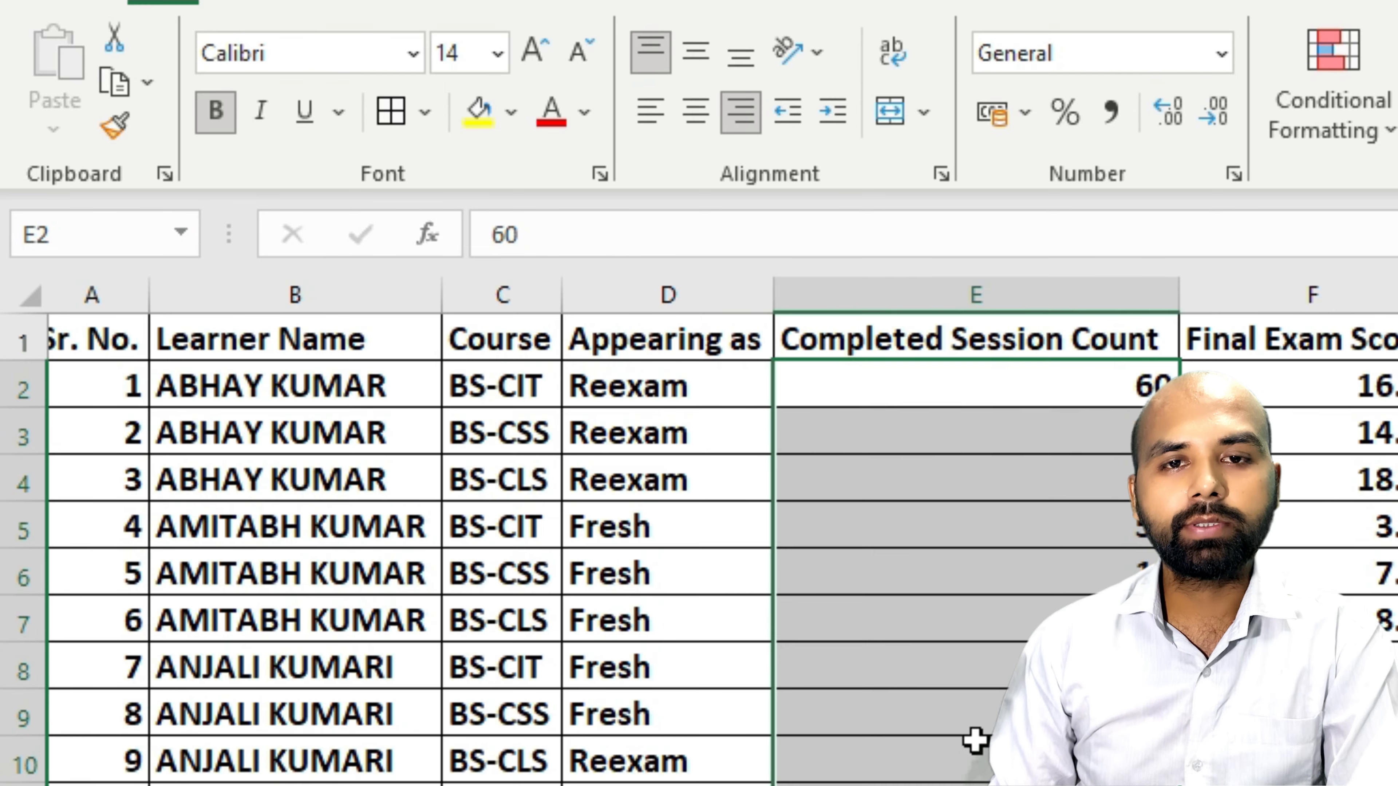
- On Sheet4, centre the serial numbers in A2:A11 horizontally
click(974, 740)
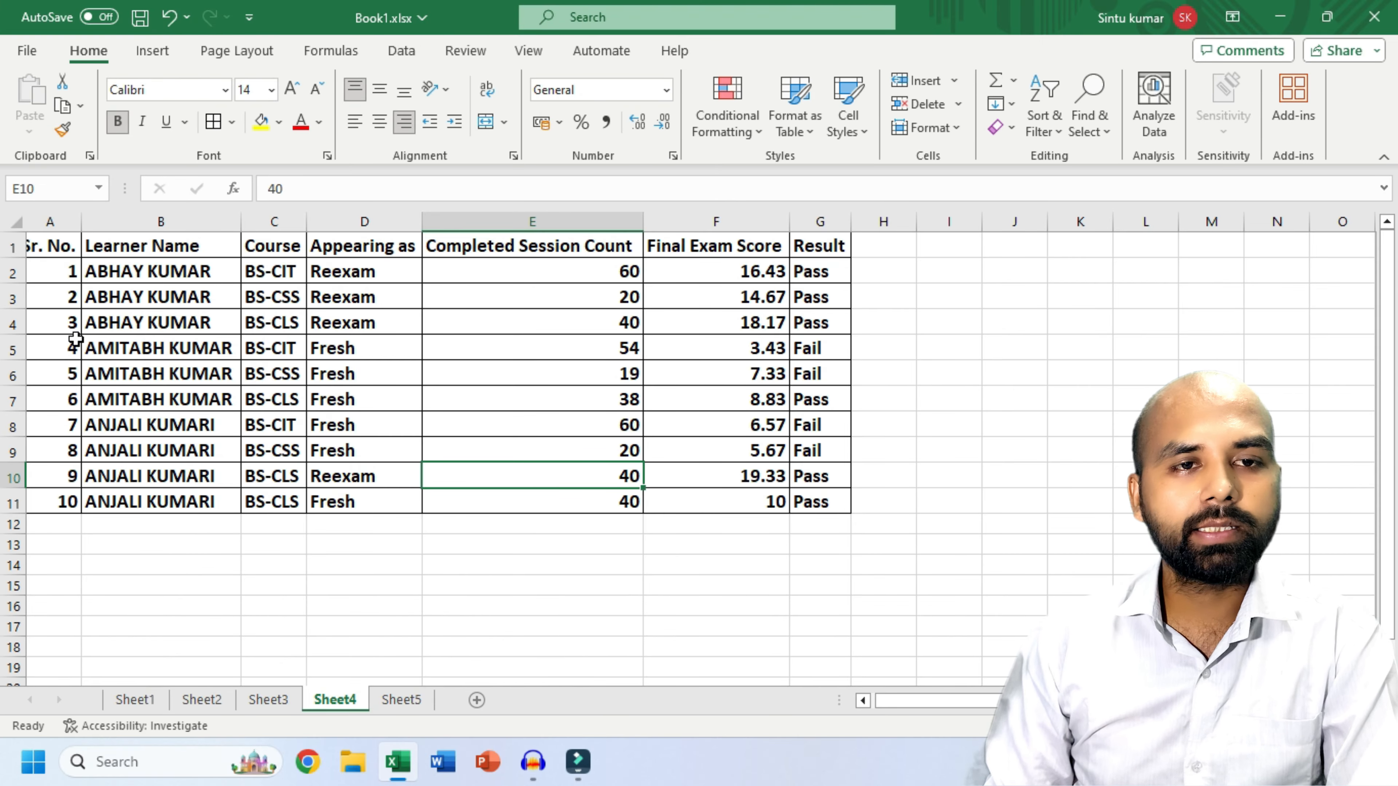
drag(59, 264, 60, 501)
click(380, 122)
- Centre the values in E2:G11 and the header row A1:G1 horizontally
drag(465, 270, 856, 509)
click(379, 123)
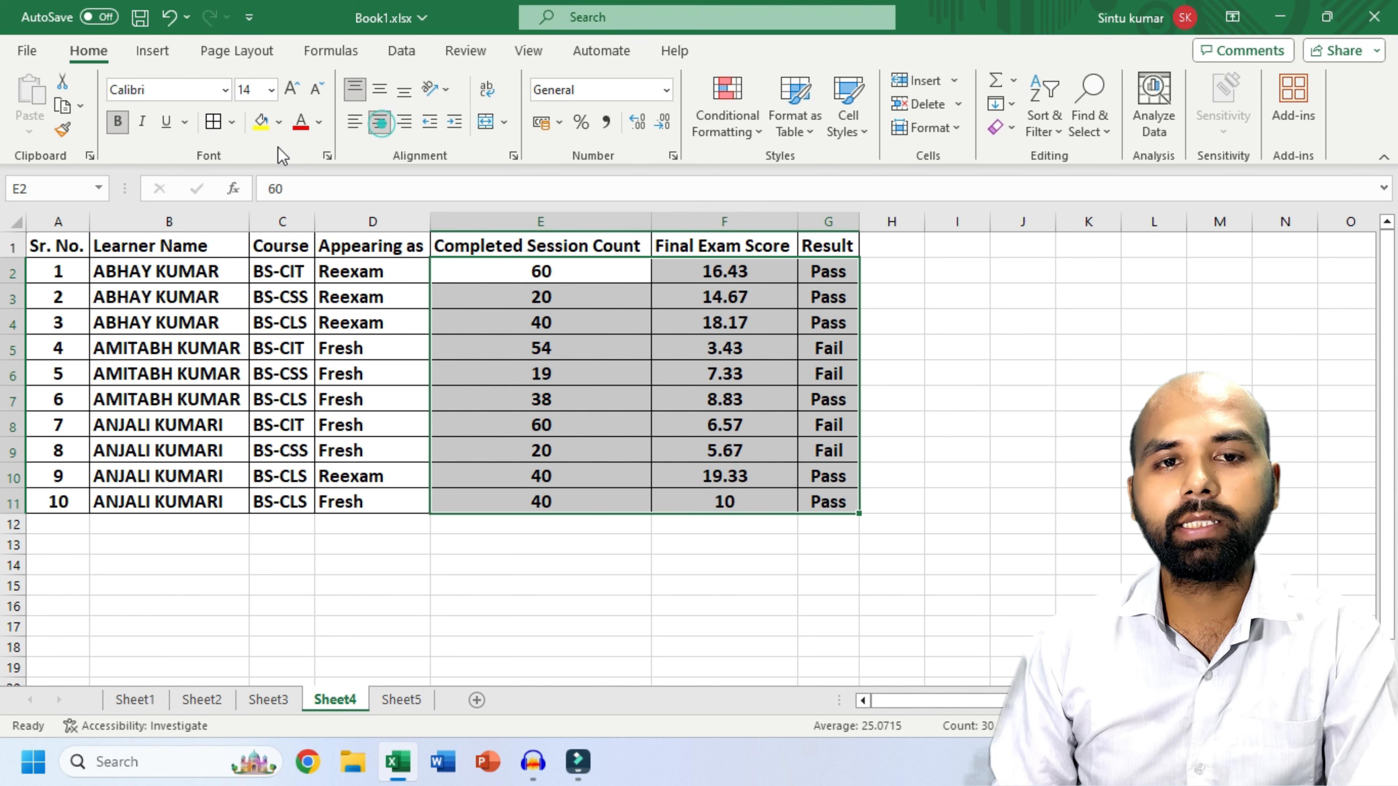
click(330, 389)
drag(44, 242, 814, 238)
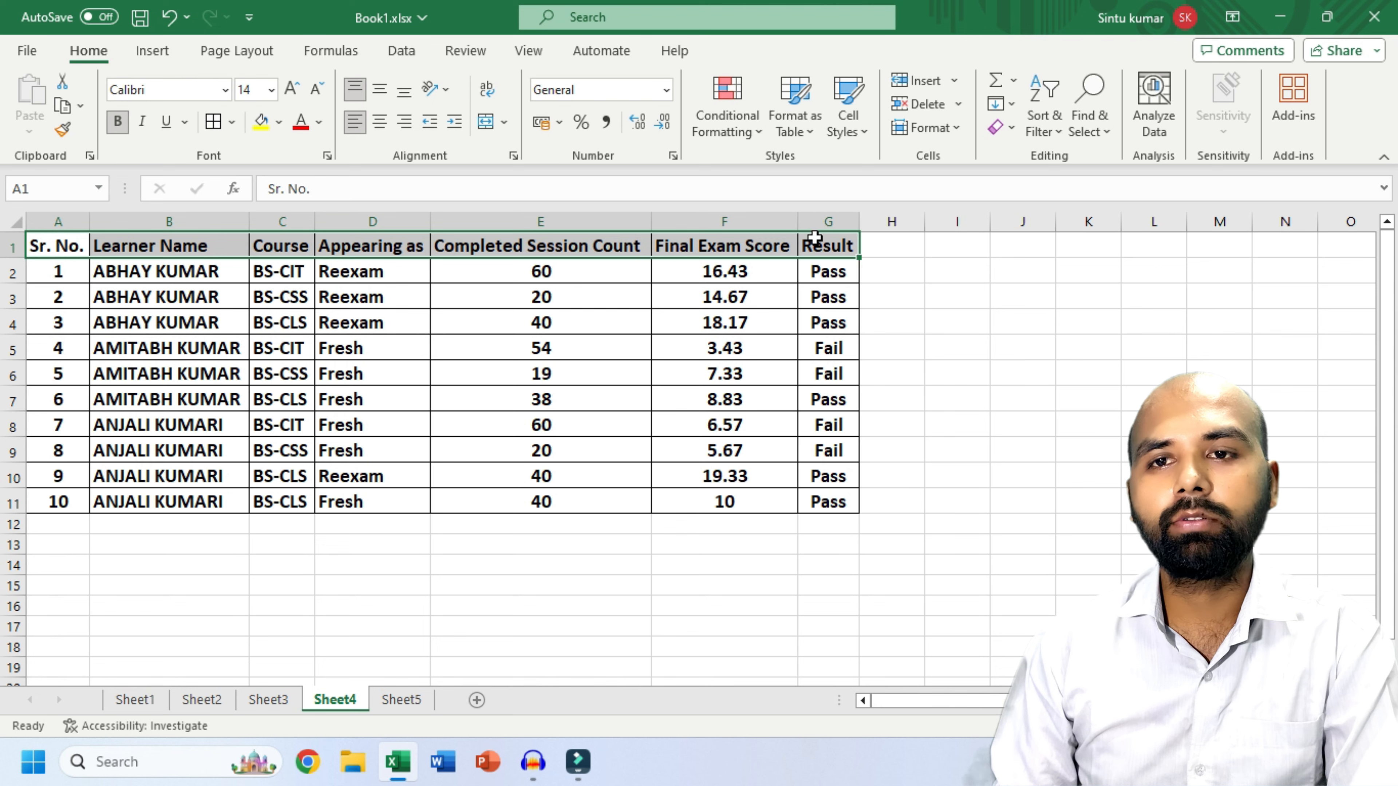
click(388, 128)
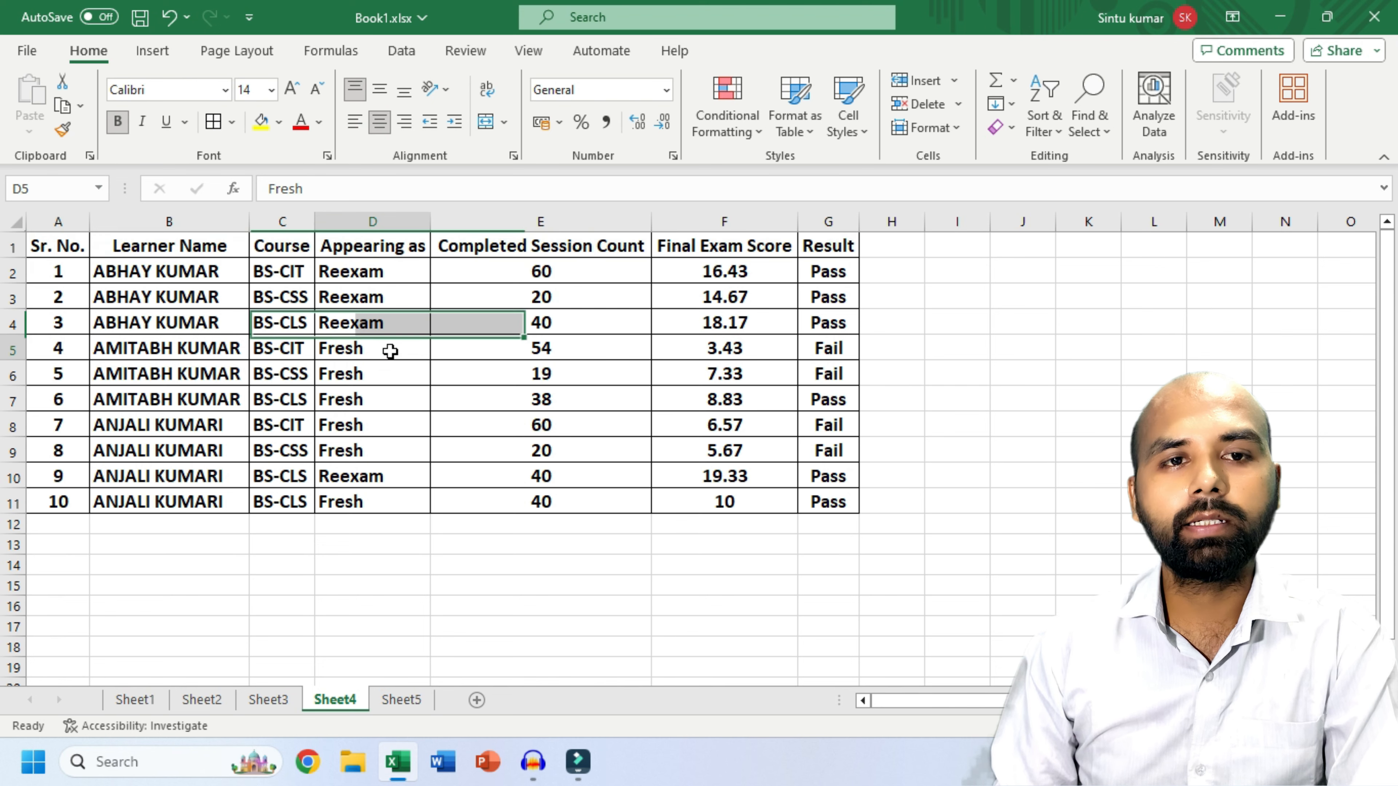
click(374, 347)
drag(159, 272, 330, 500)
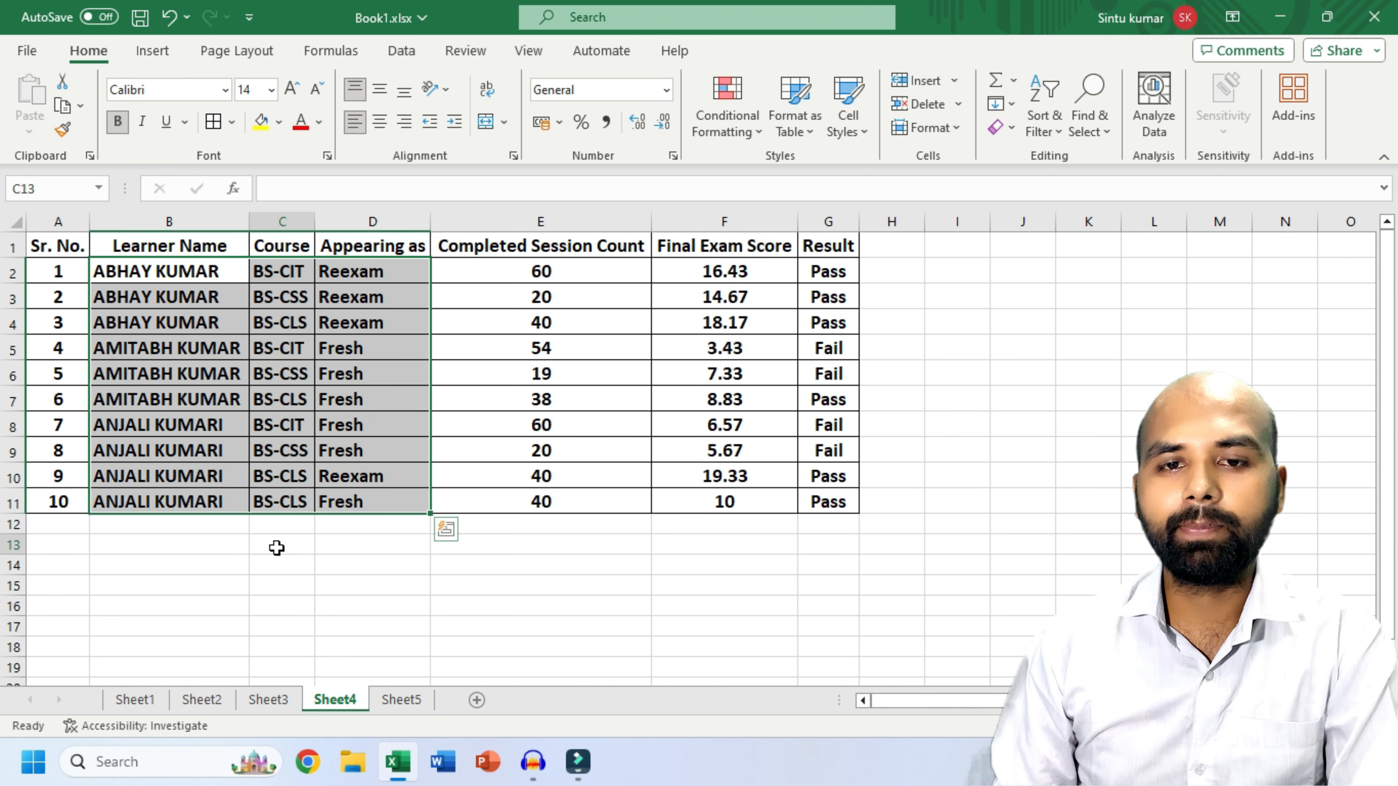
click(278, 544)
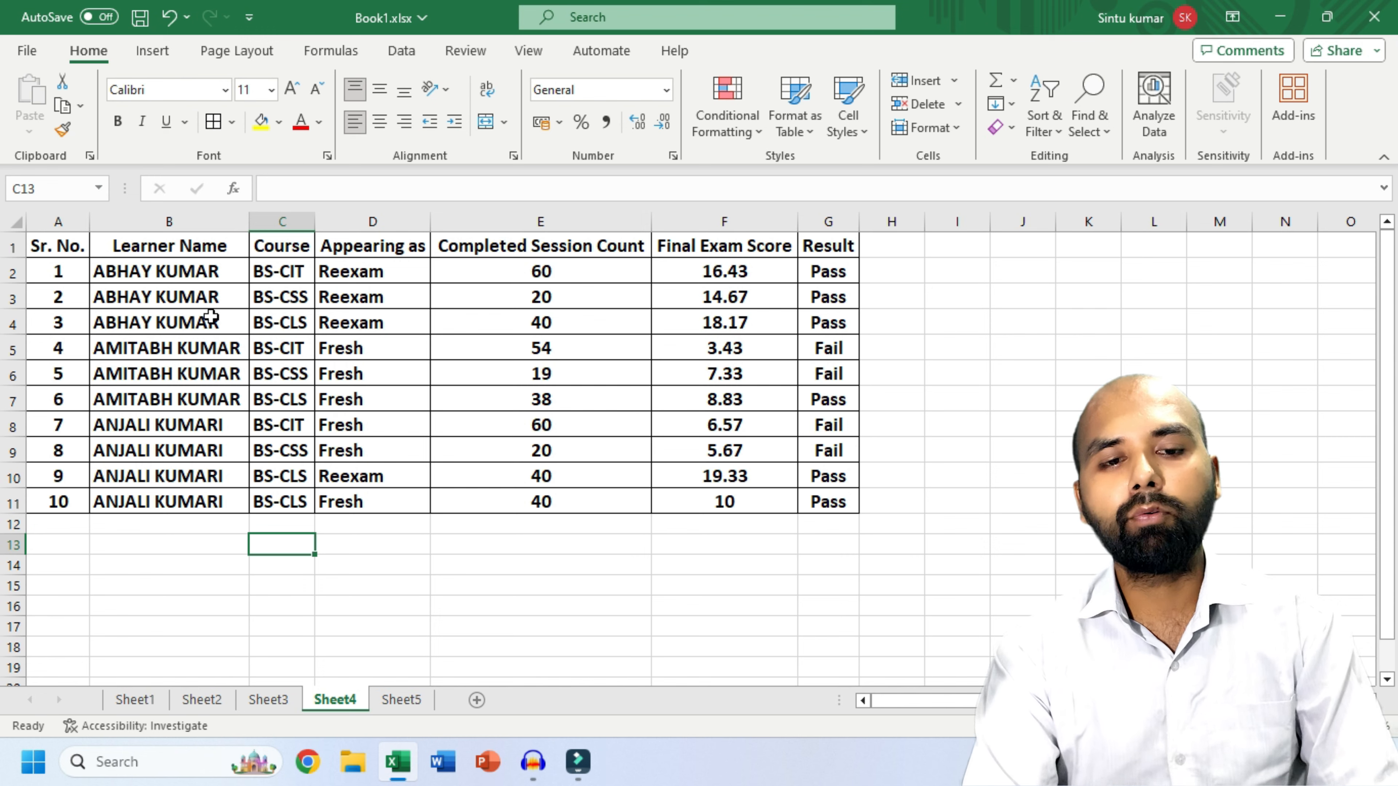
- Undo the centring of the header row and of the values in E2:G11
key(ctrl+z)
key(ctrl+z)
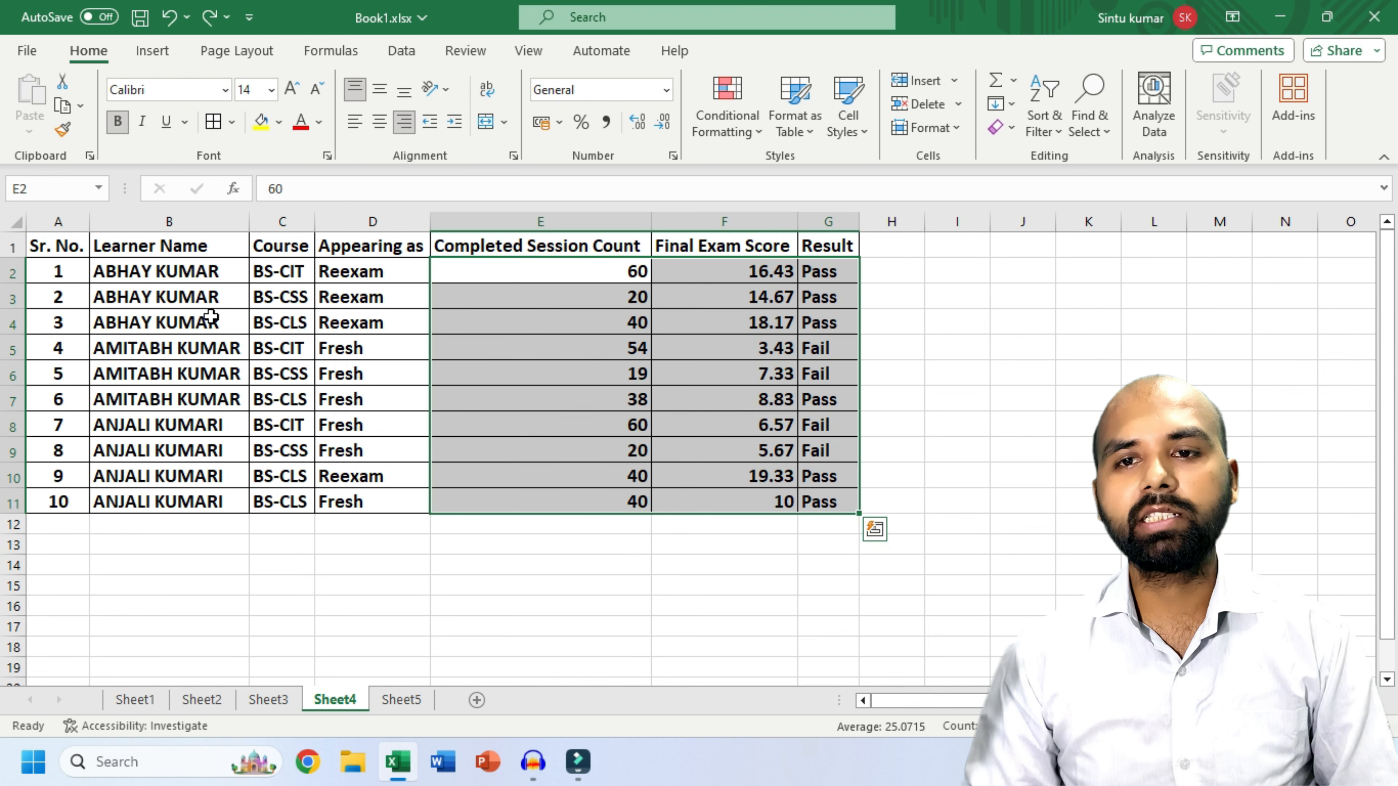
click(531, 585)
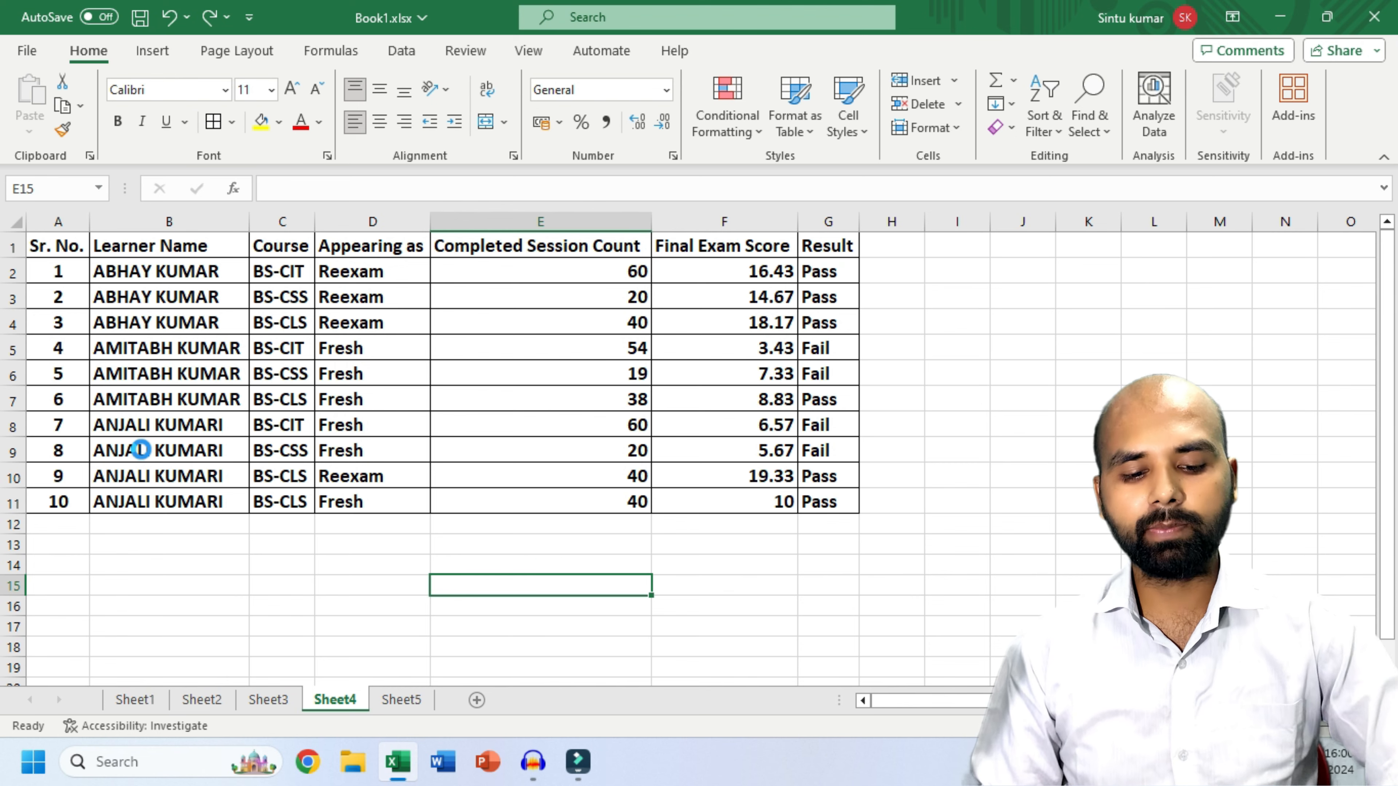
- Redo the centring of the values in E2:G11 and of the header row on Sheet4
key(ctrl+y)
key(ctrl+y)
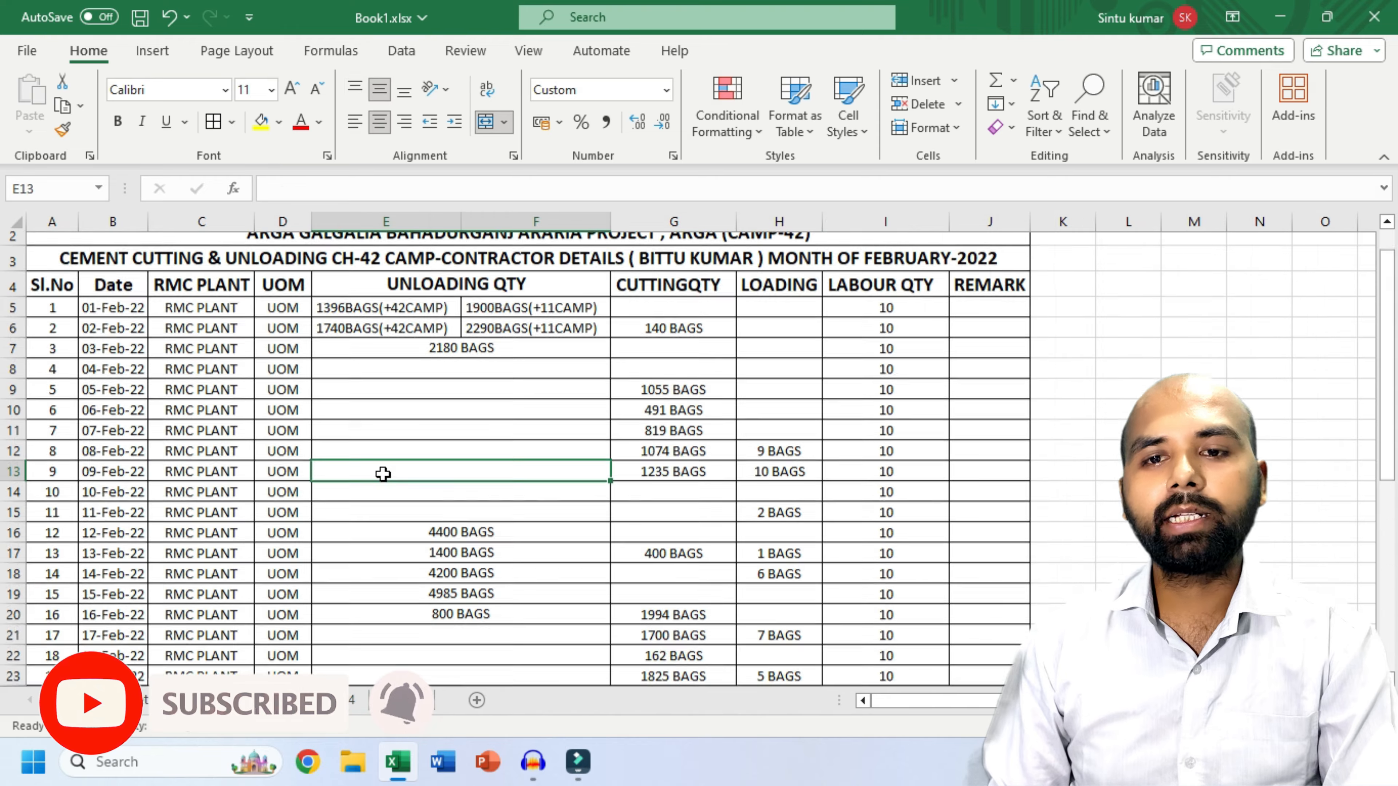
- On Sheet3, set cells B3:D11 to middle vertical alignment and centred horizontal alignment
scroll(383, 473, down, 5)
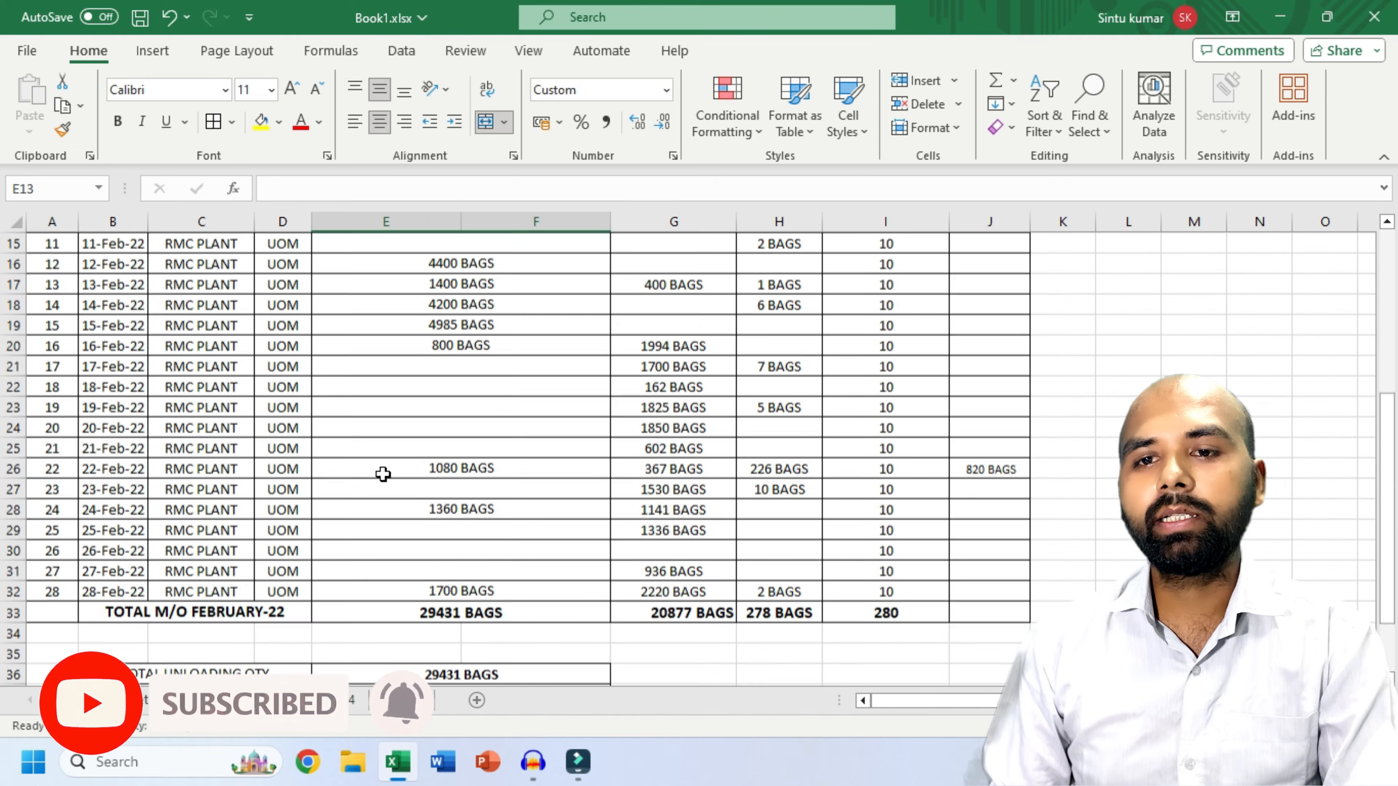
scroll(383, 474, up, 5)
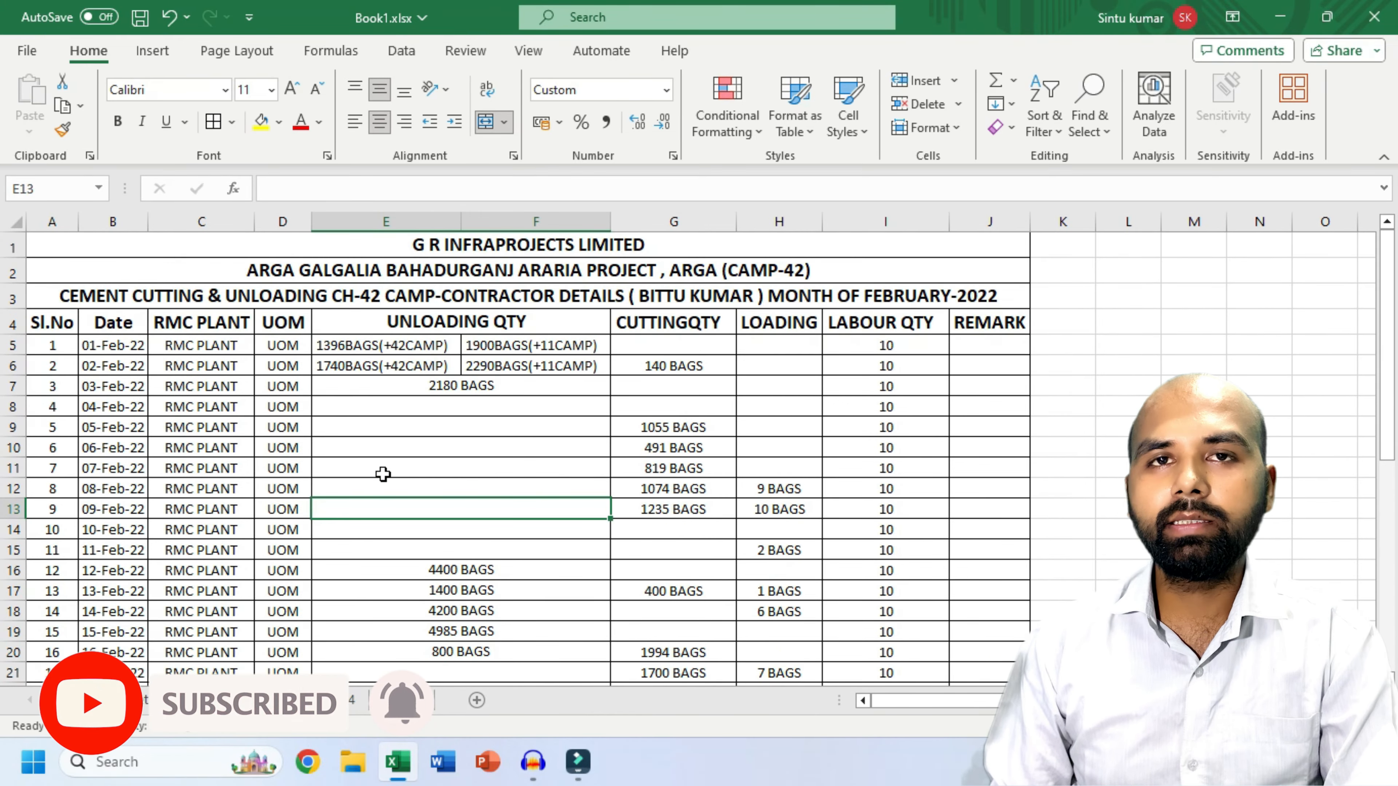
scroll(335, 615, down, 3)
click(269, 699)
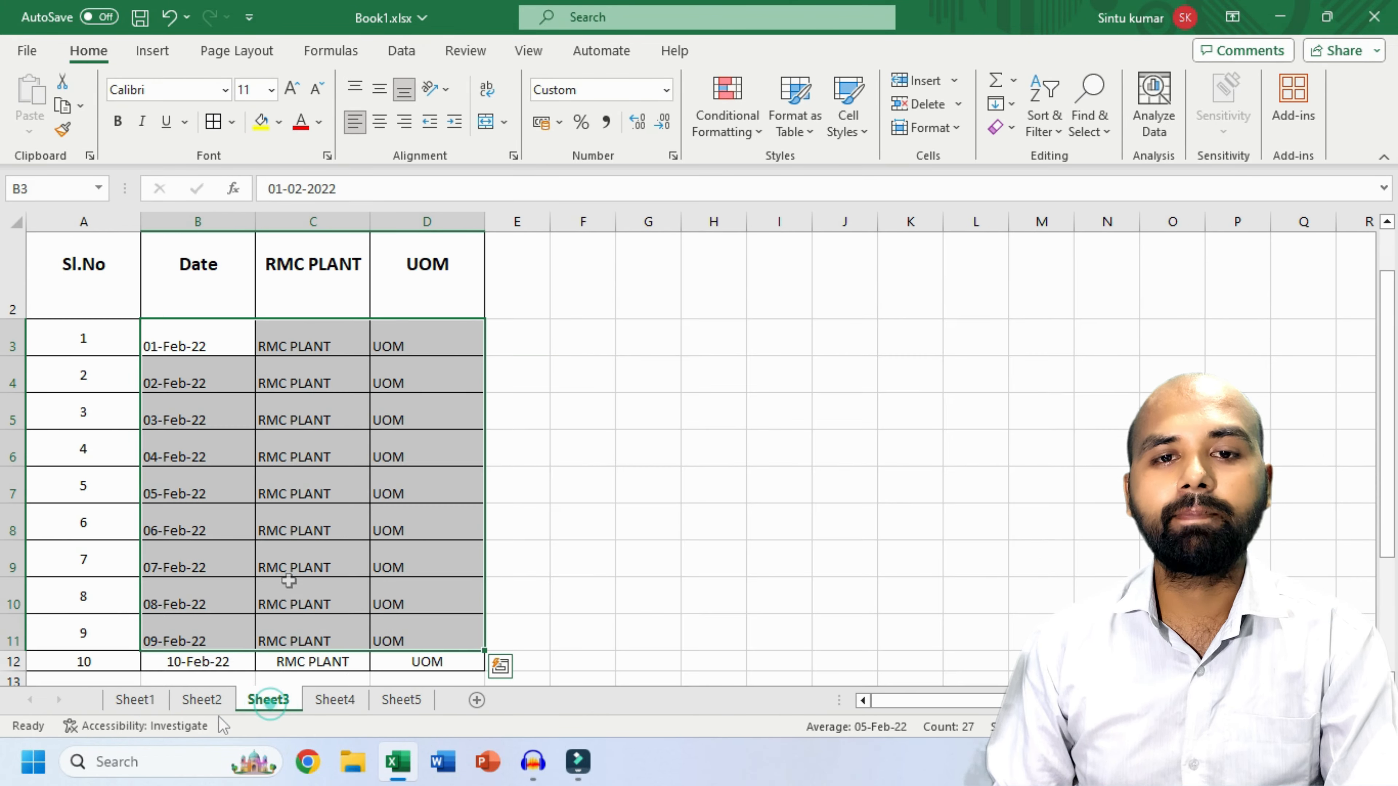
click(378, 89)
click(379, 121)
click(583, 447)
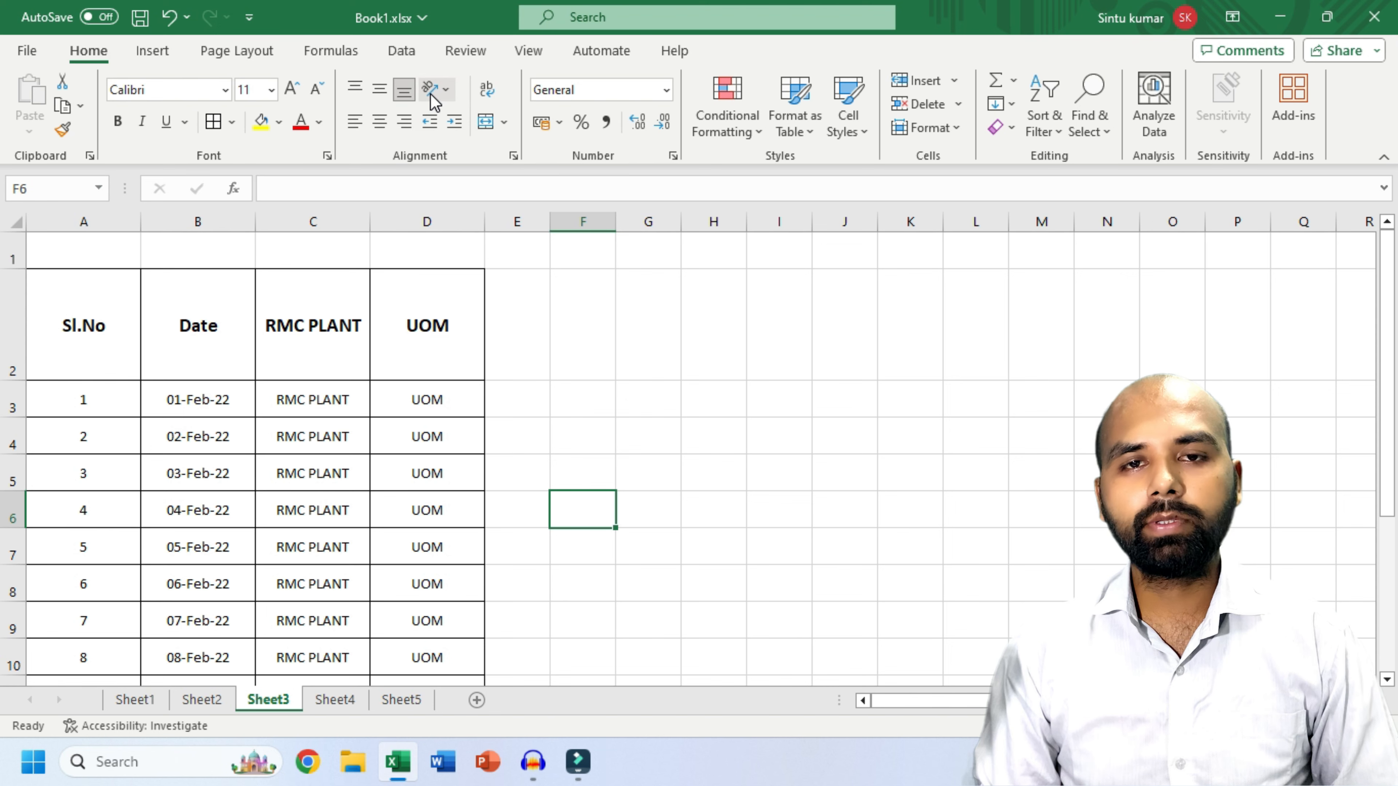
- Angle the text of the header row A2:D2 counterclockwise
drag(69, 318, 409, 327)
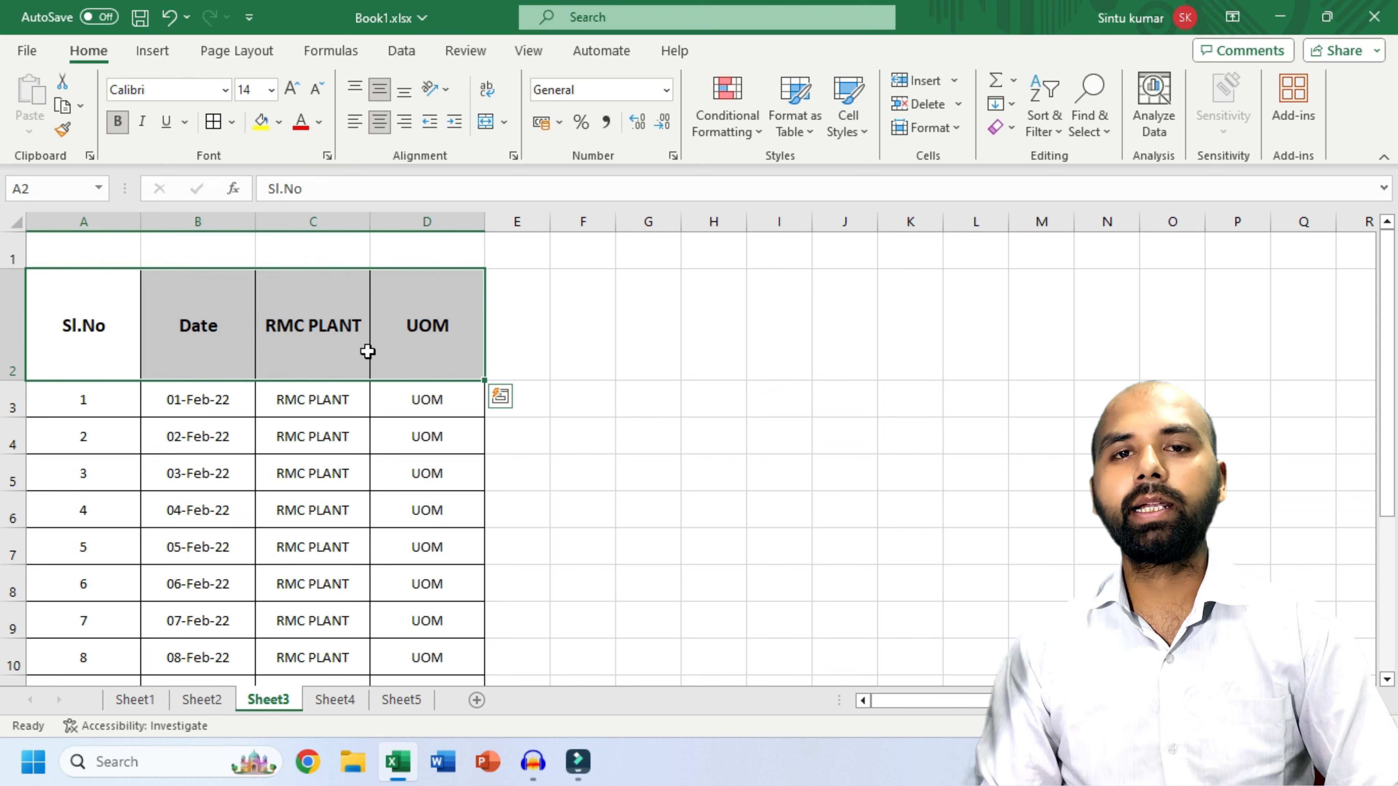
click(446, 93)
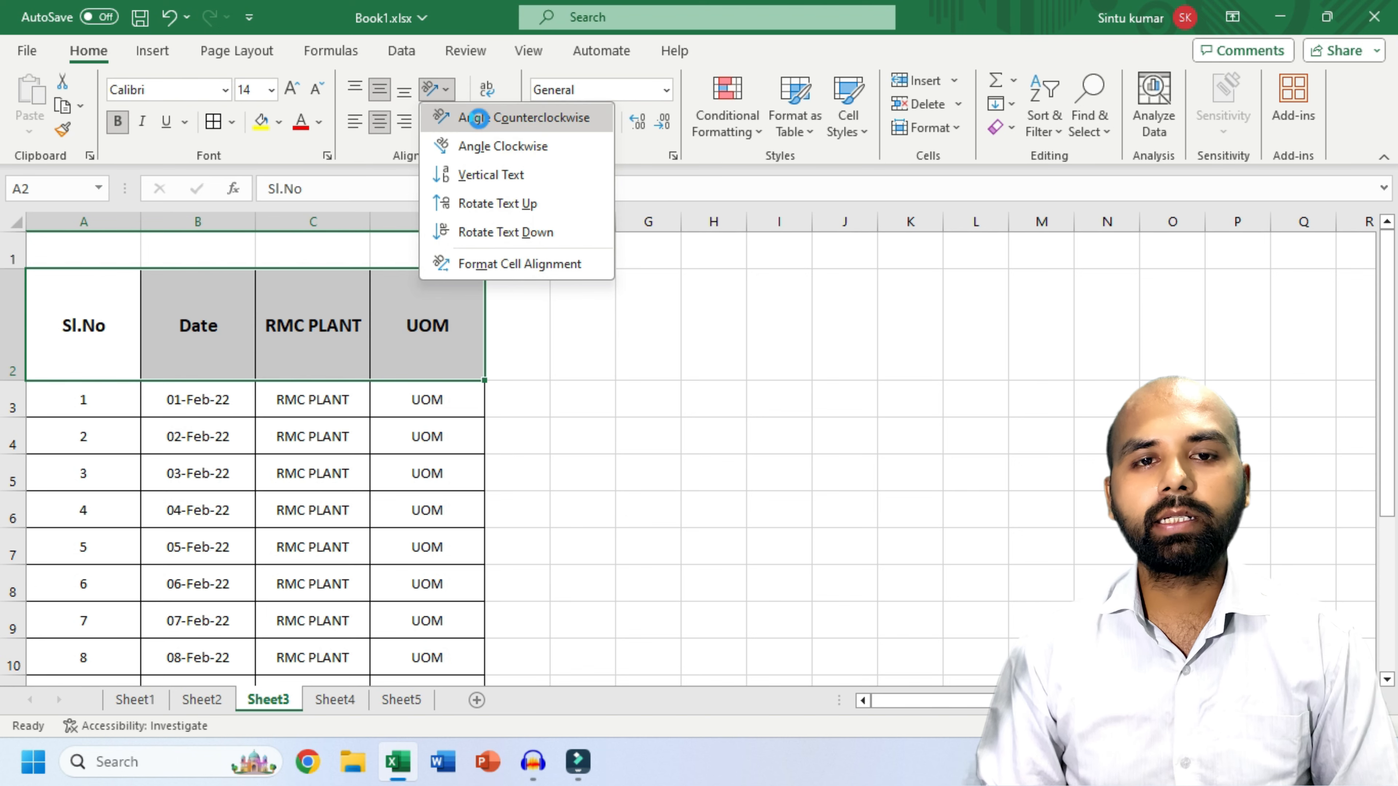
click(477, 117)
click(617, 404)
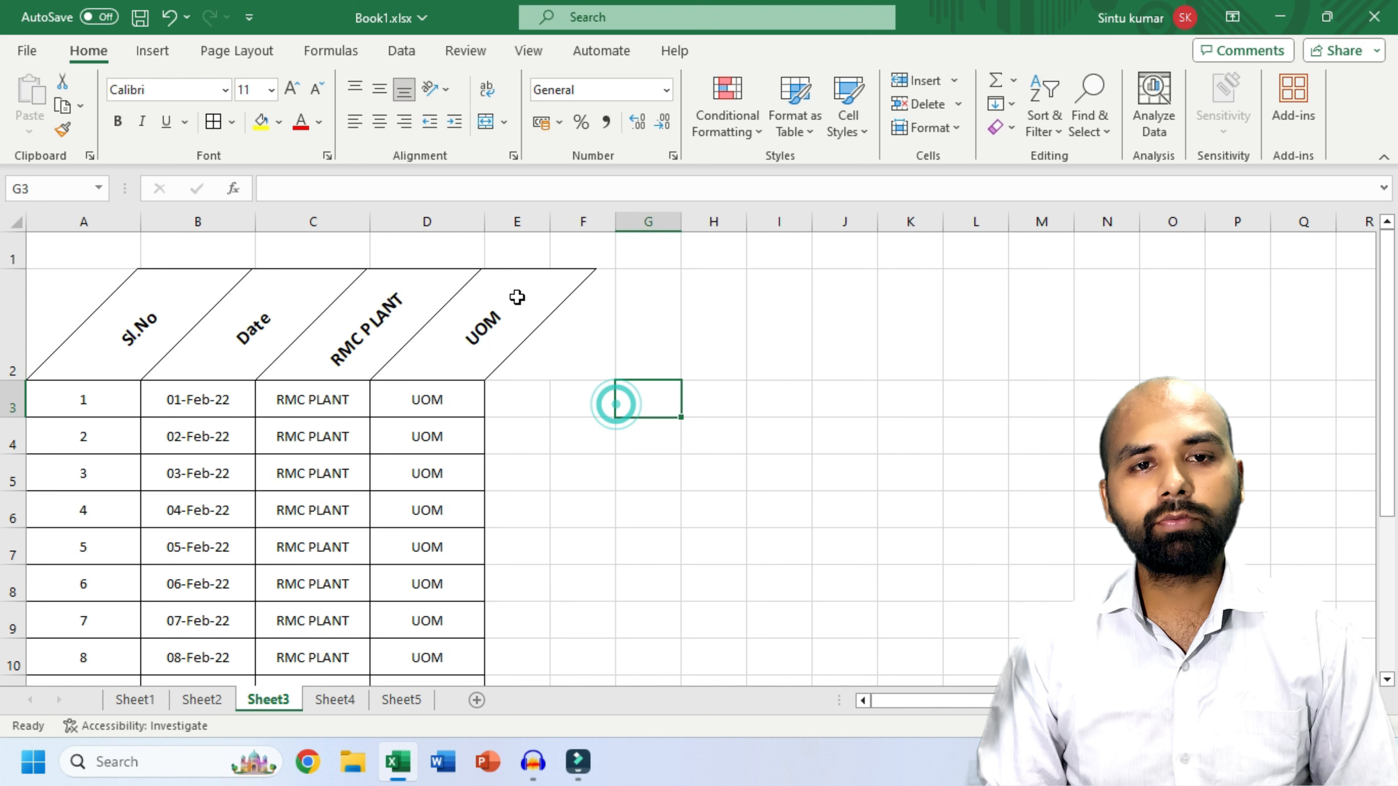
- Change the header row A2:D2 to the Angle Clockwise text orientation
drag(151, 324, 435, 326)
drag(67, 316, 417, 331)
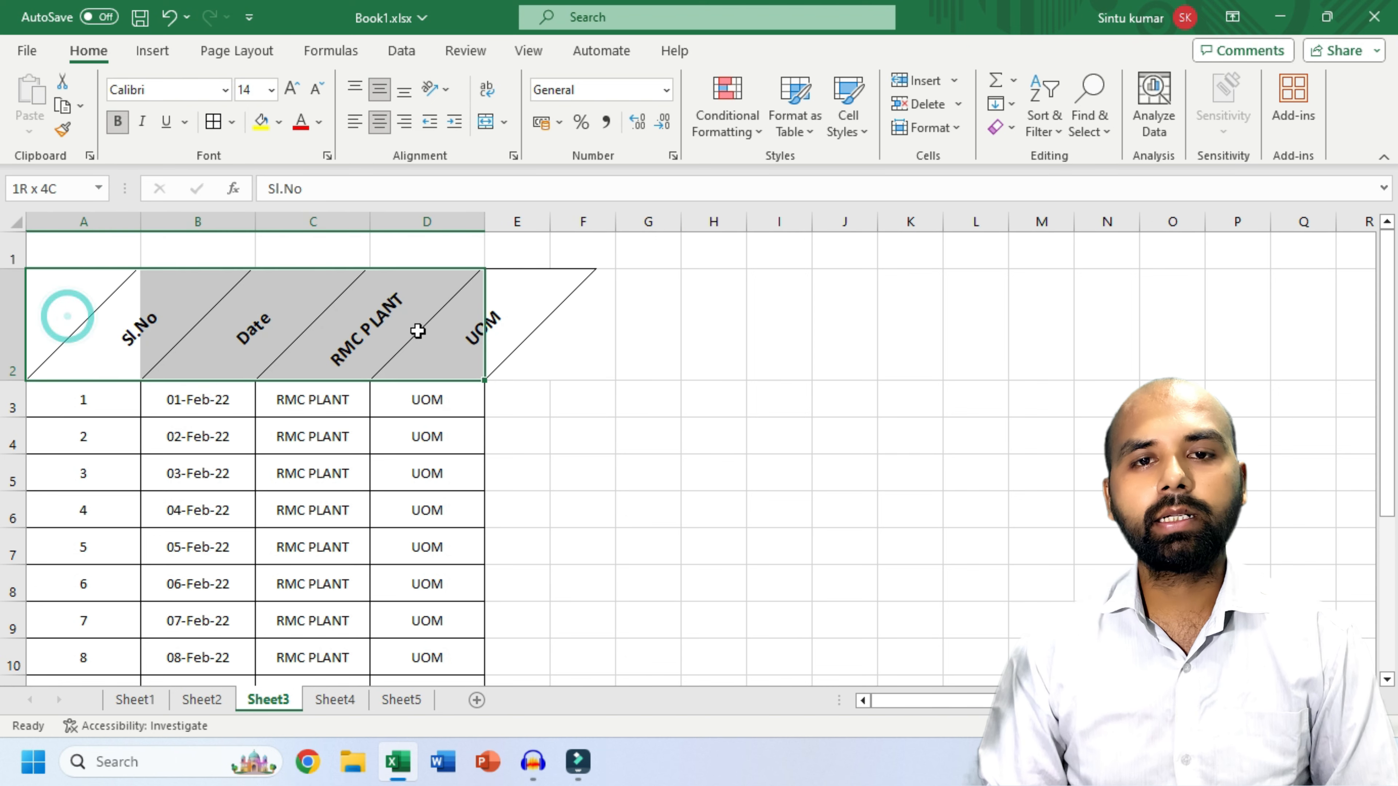
click(445, 89)
click(496, 146)
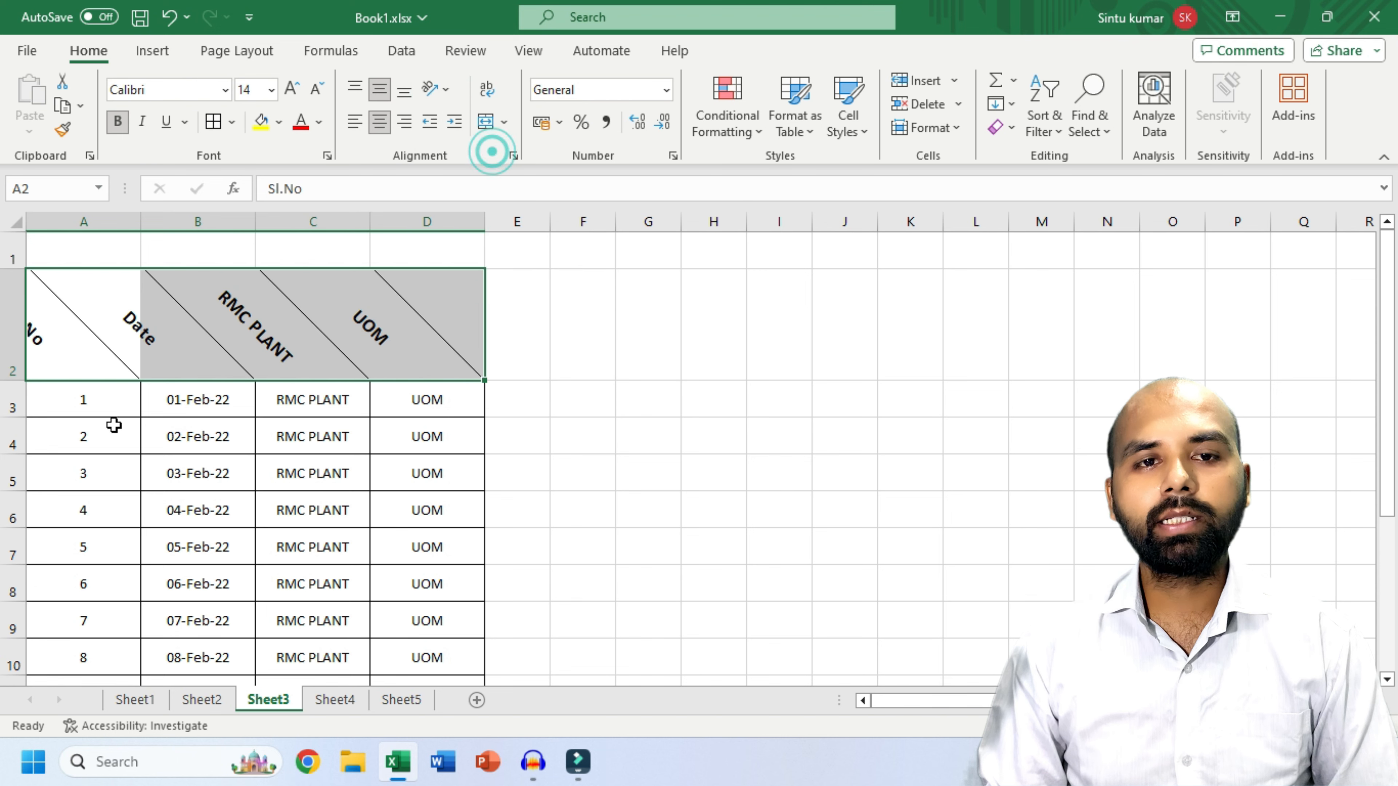
- Try Vertical Text on the header row A2:D2 and replace it with Rotate Text Up
click(438, 91)
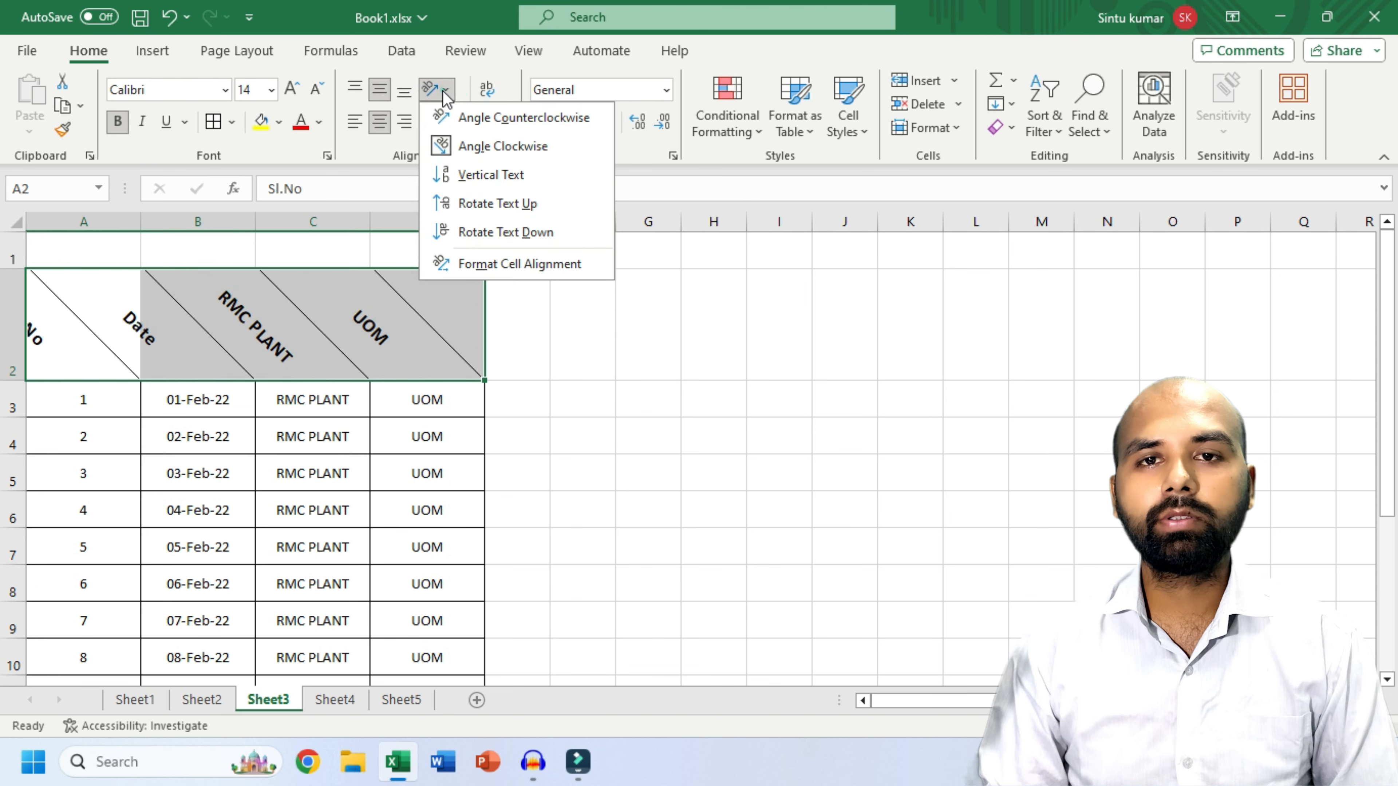
click(487, 181)
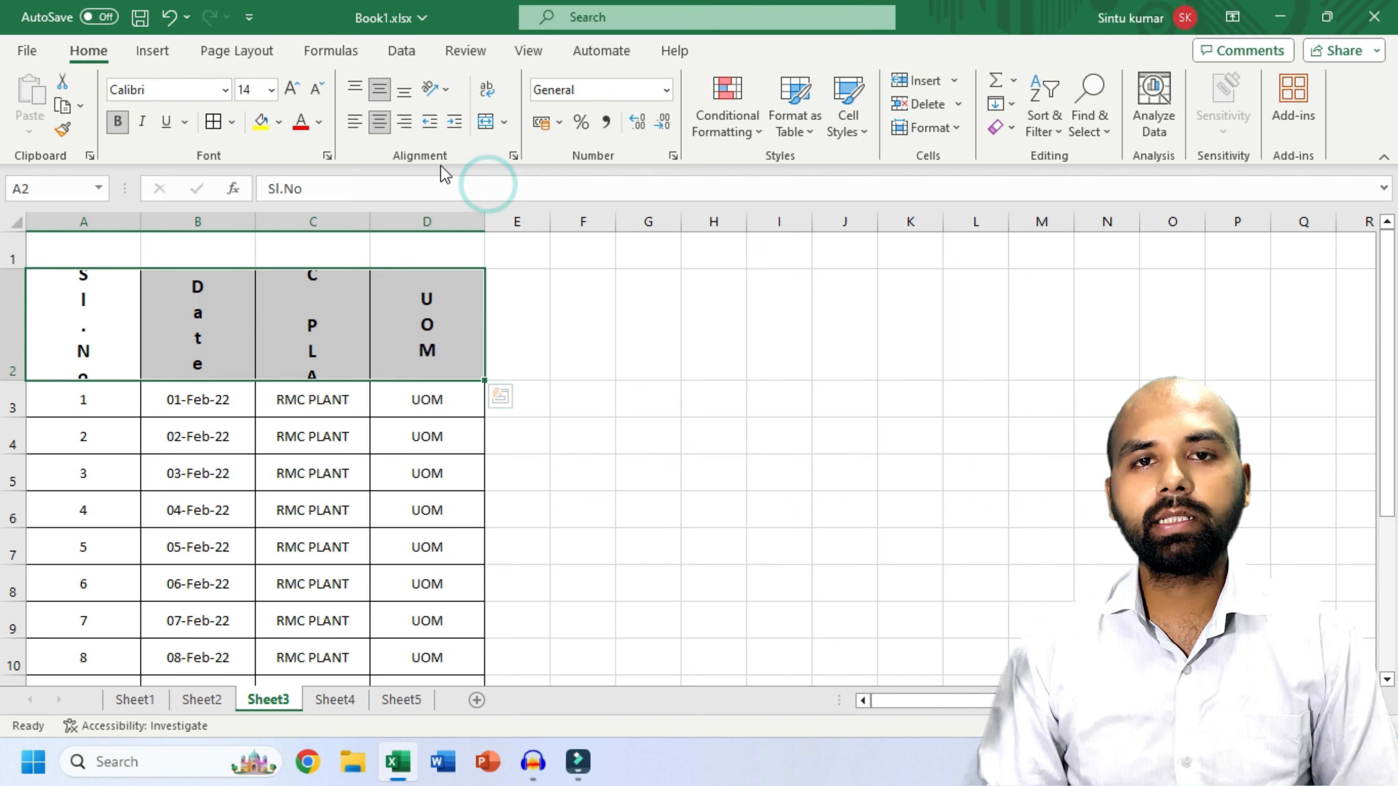
click(438, 89)
click(481, 207)
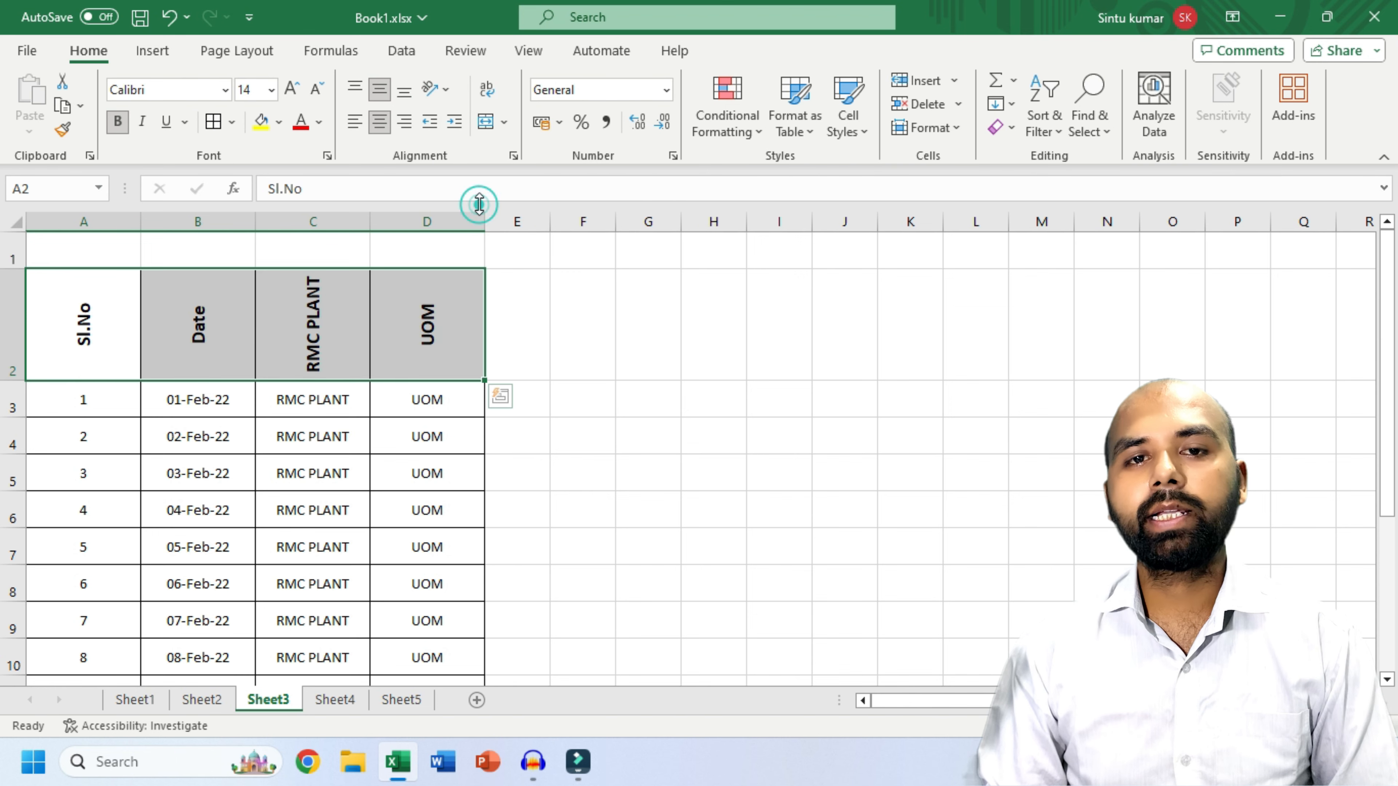
- Apply Rotate Text Down to the header row A2:D2 and switch it off again to restore horizontal text
click(433, 89)
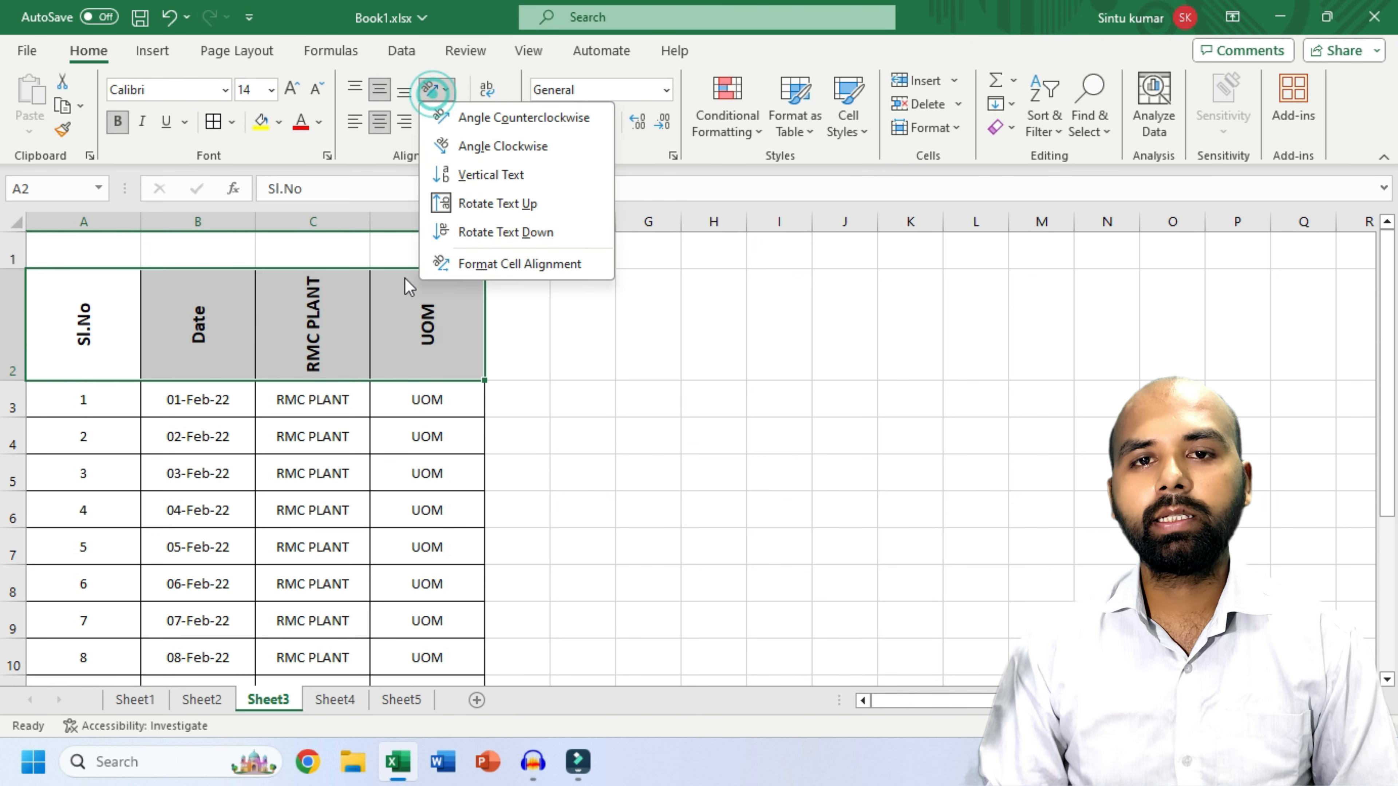
click(497, 238)
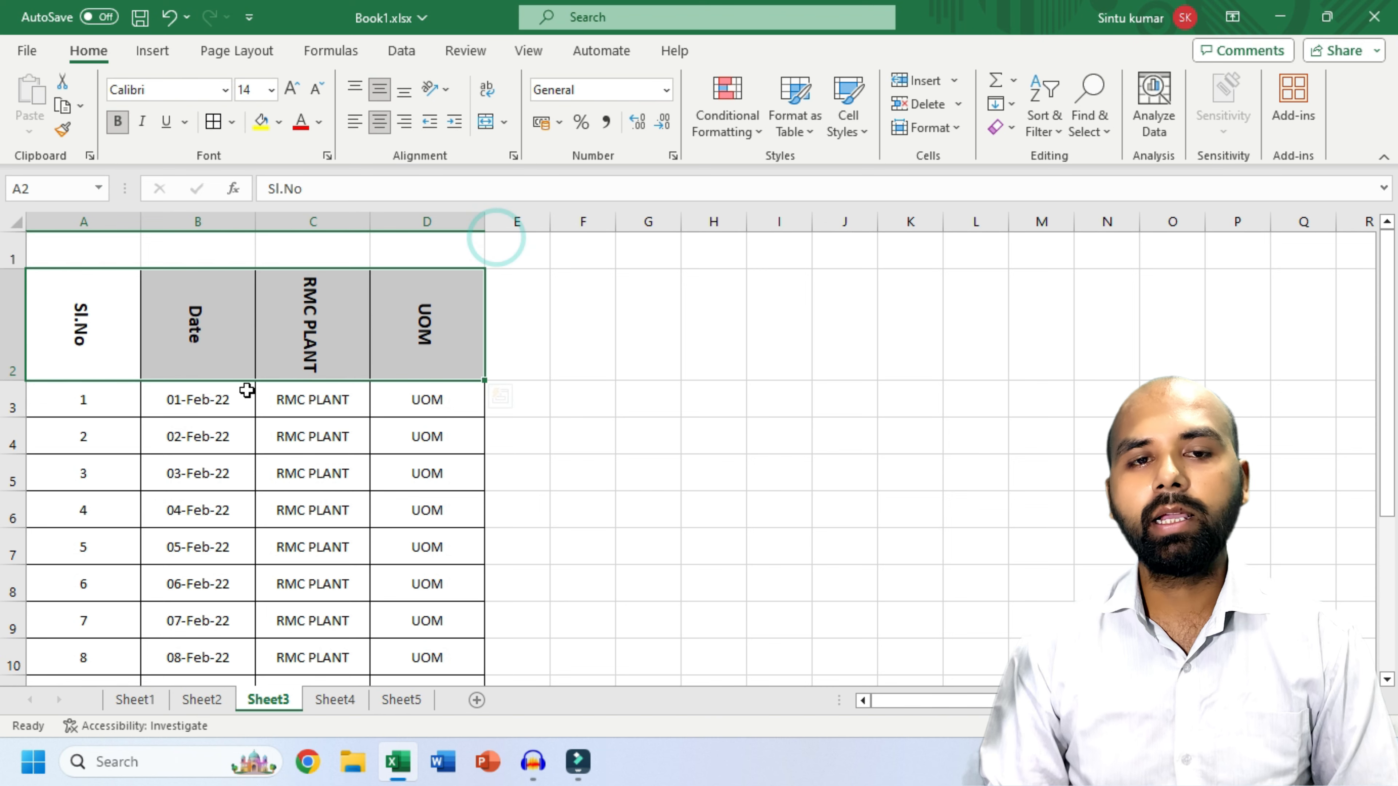
click(437, 90)
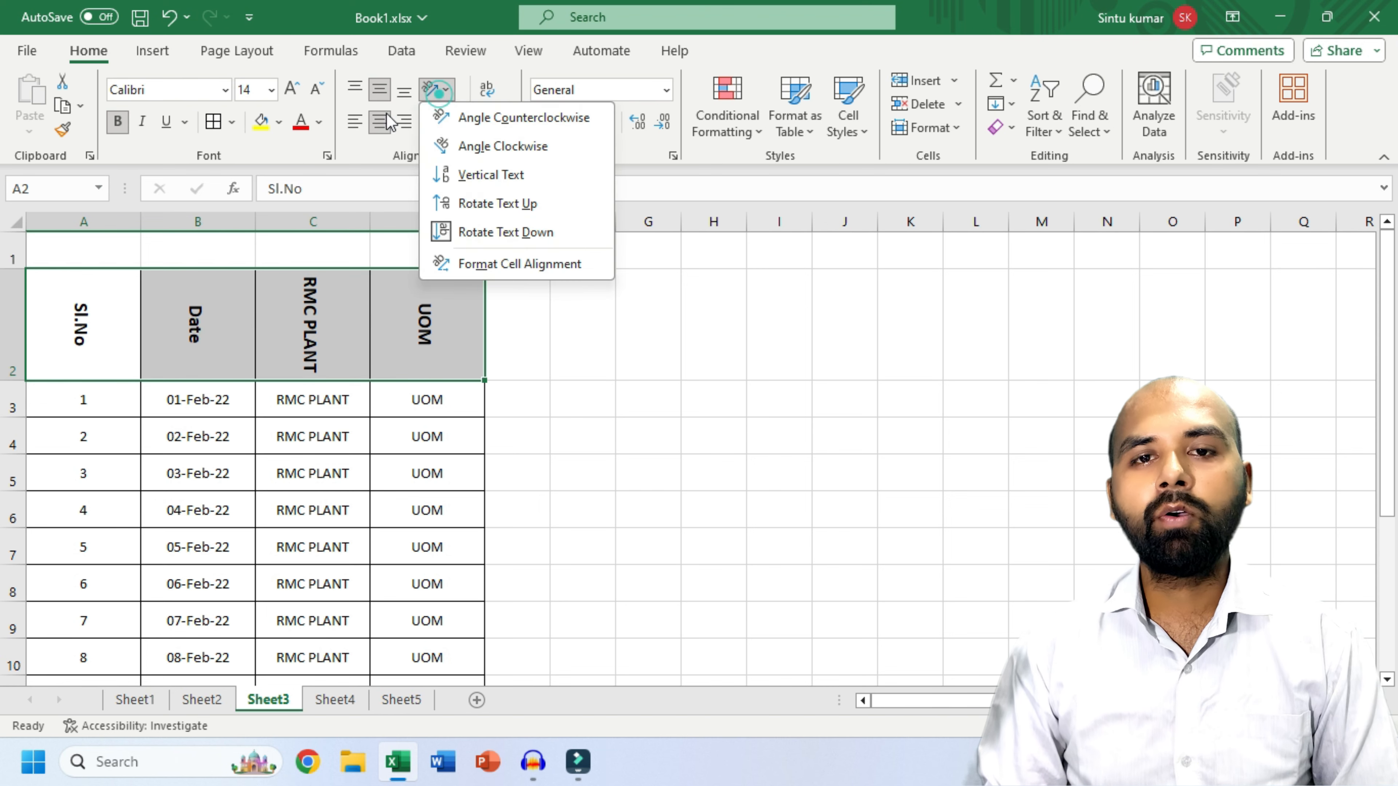
click(444, 237)
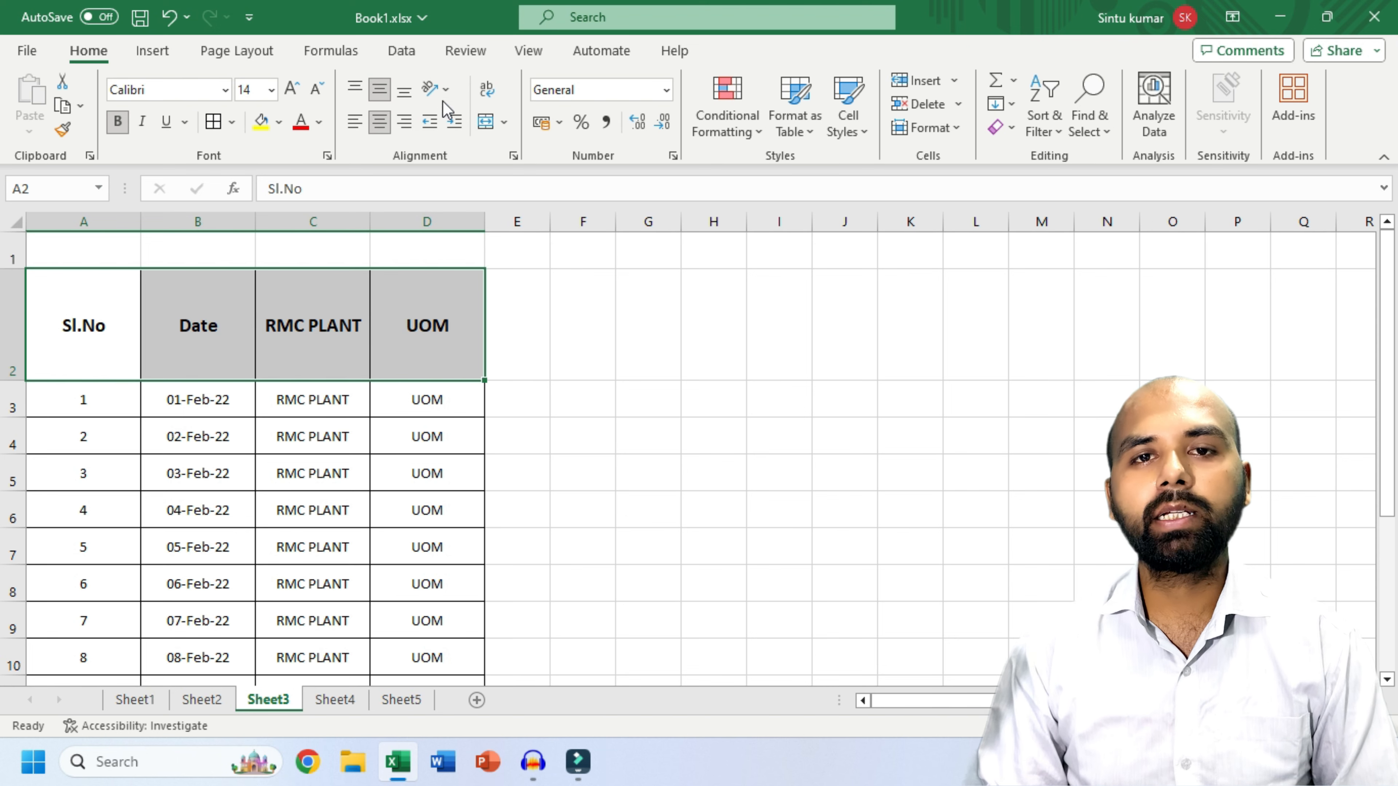
- Set a custom text orientation of 48 degrees for the header row A2:D2 in the cell alignment settings
click(438, 90)
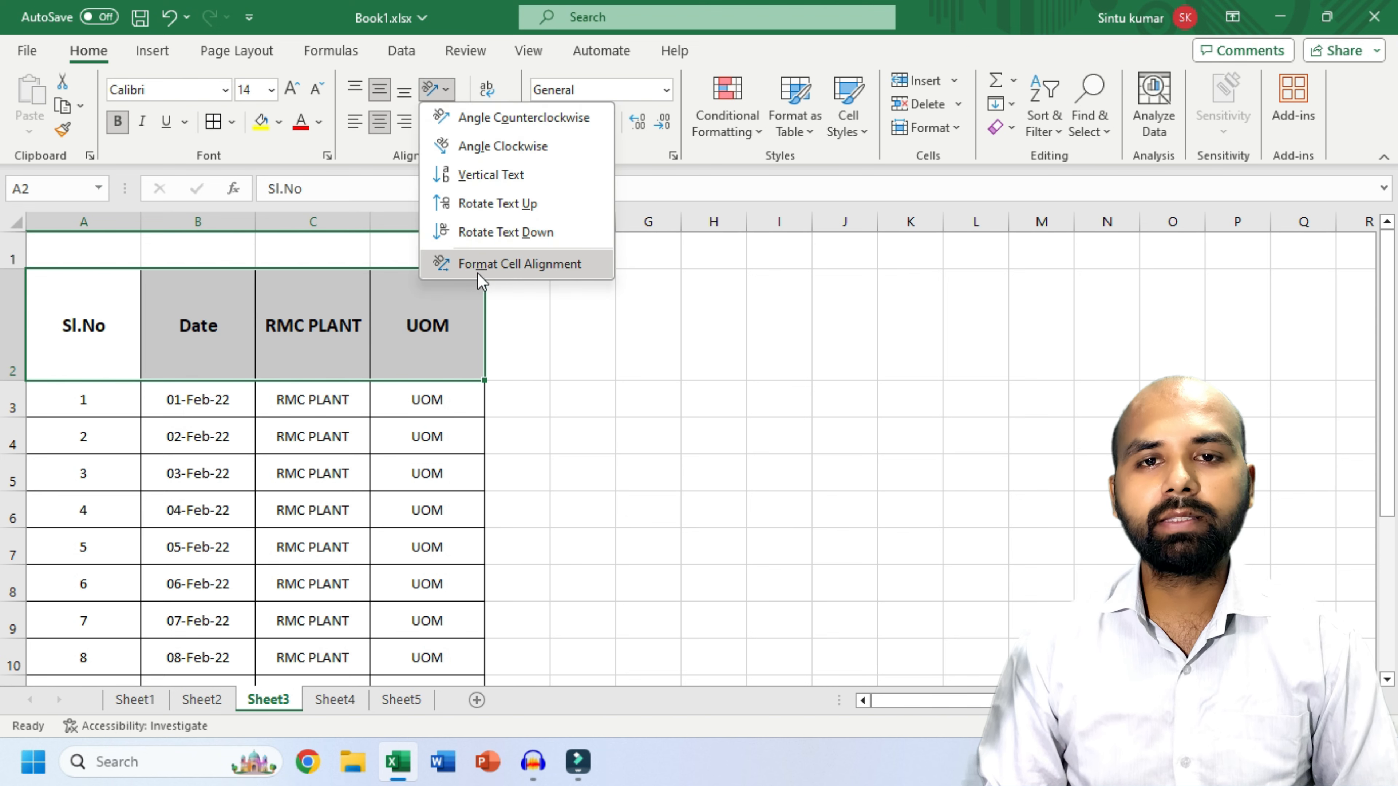
click(536, 265)
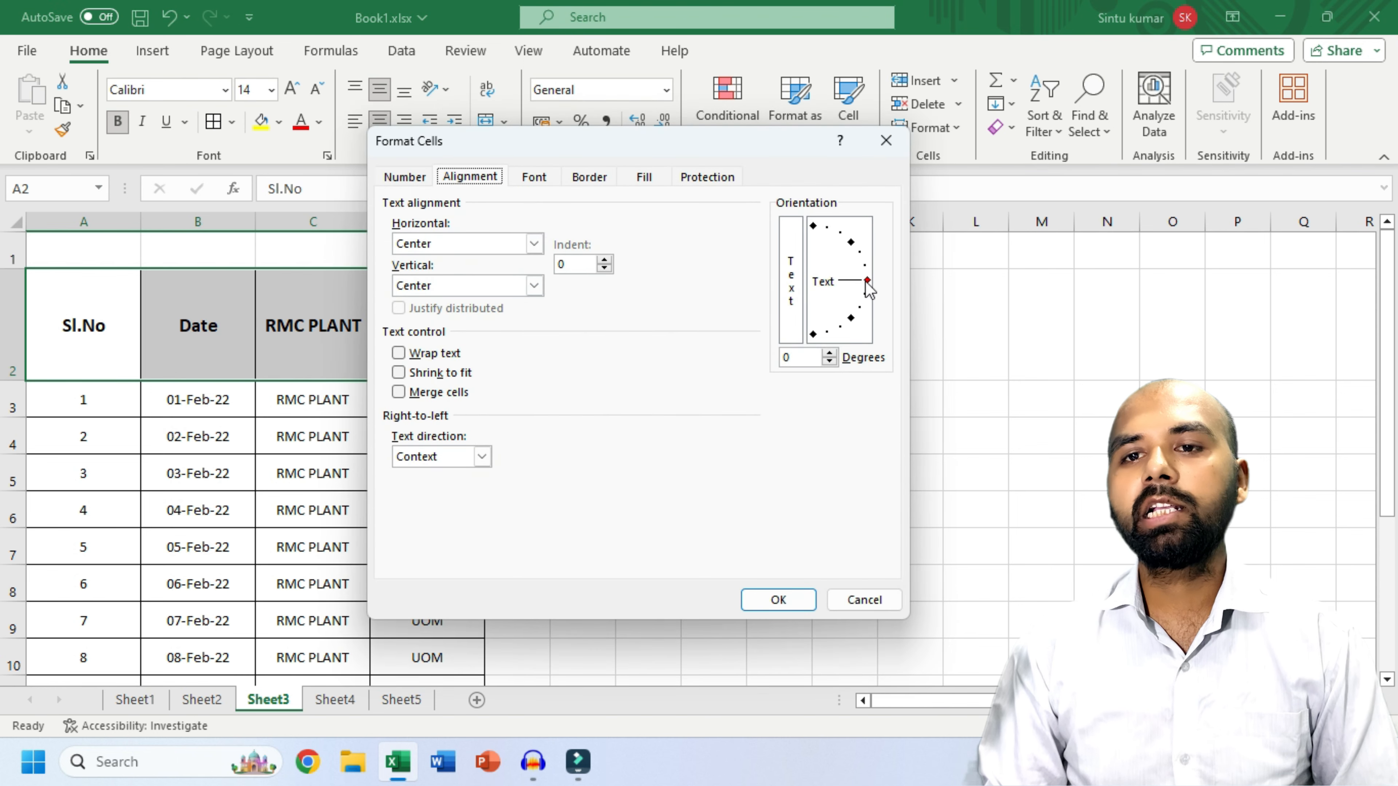
drag(866, 281, 841, 328)
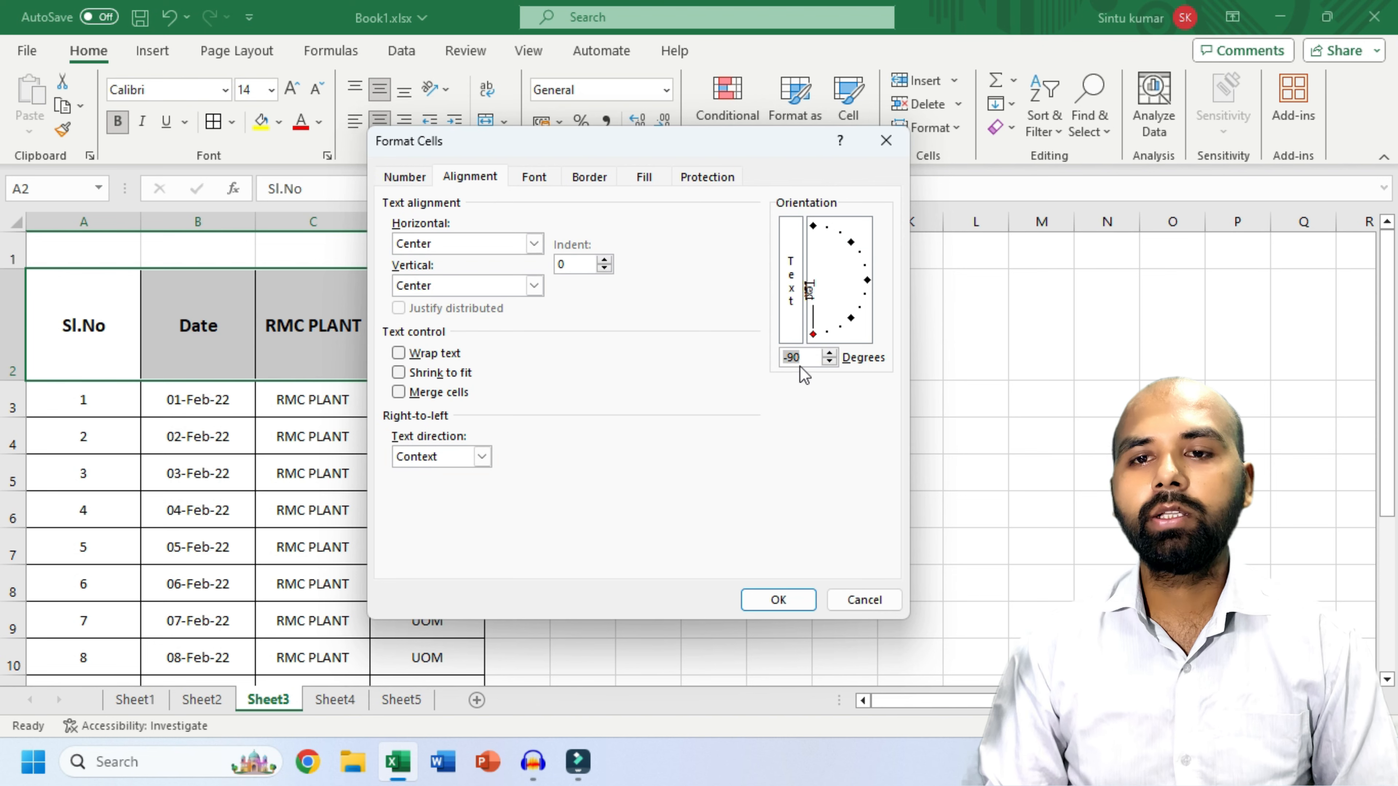
drag(848, 319, 845, 249)
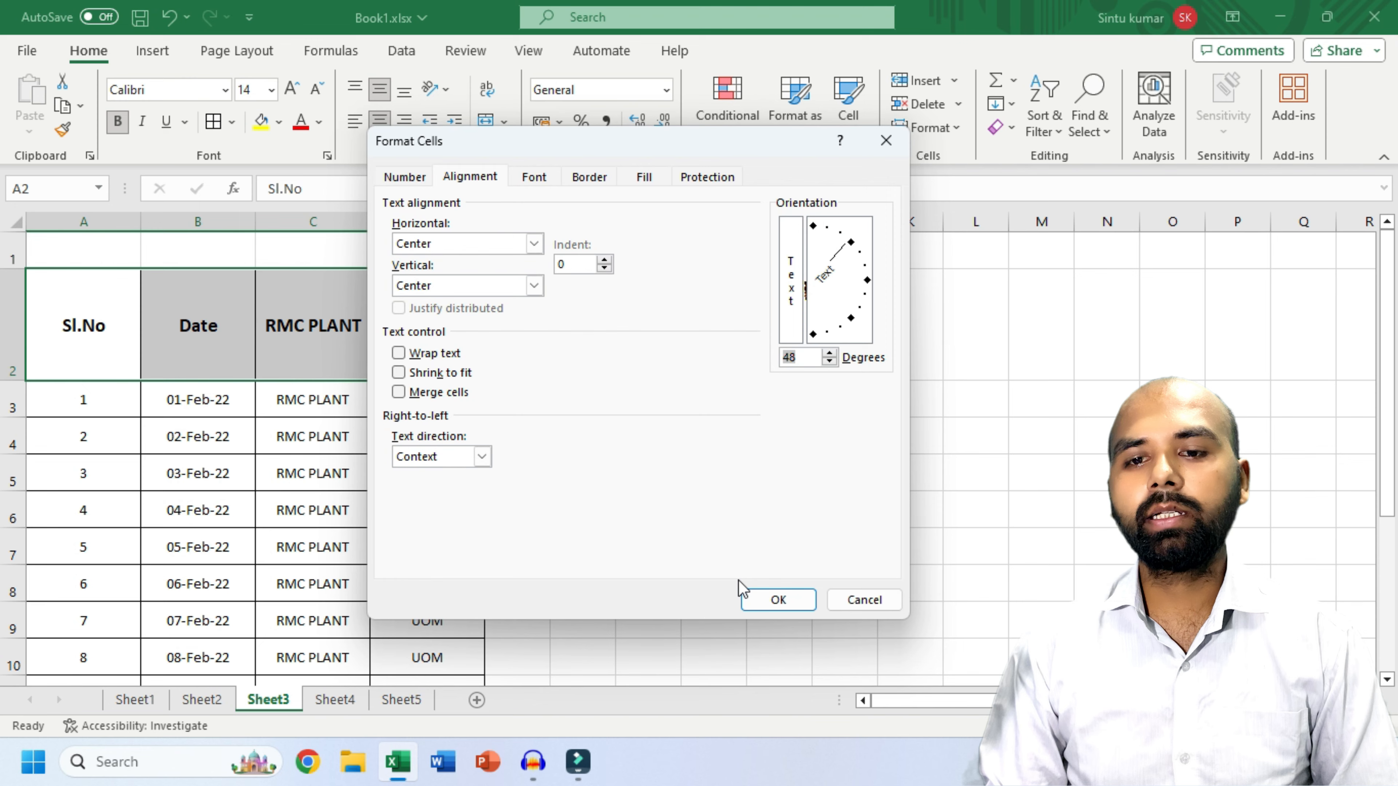
click(776, 599)
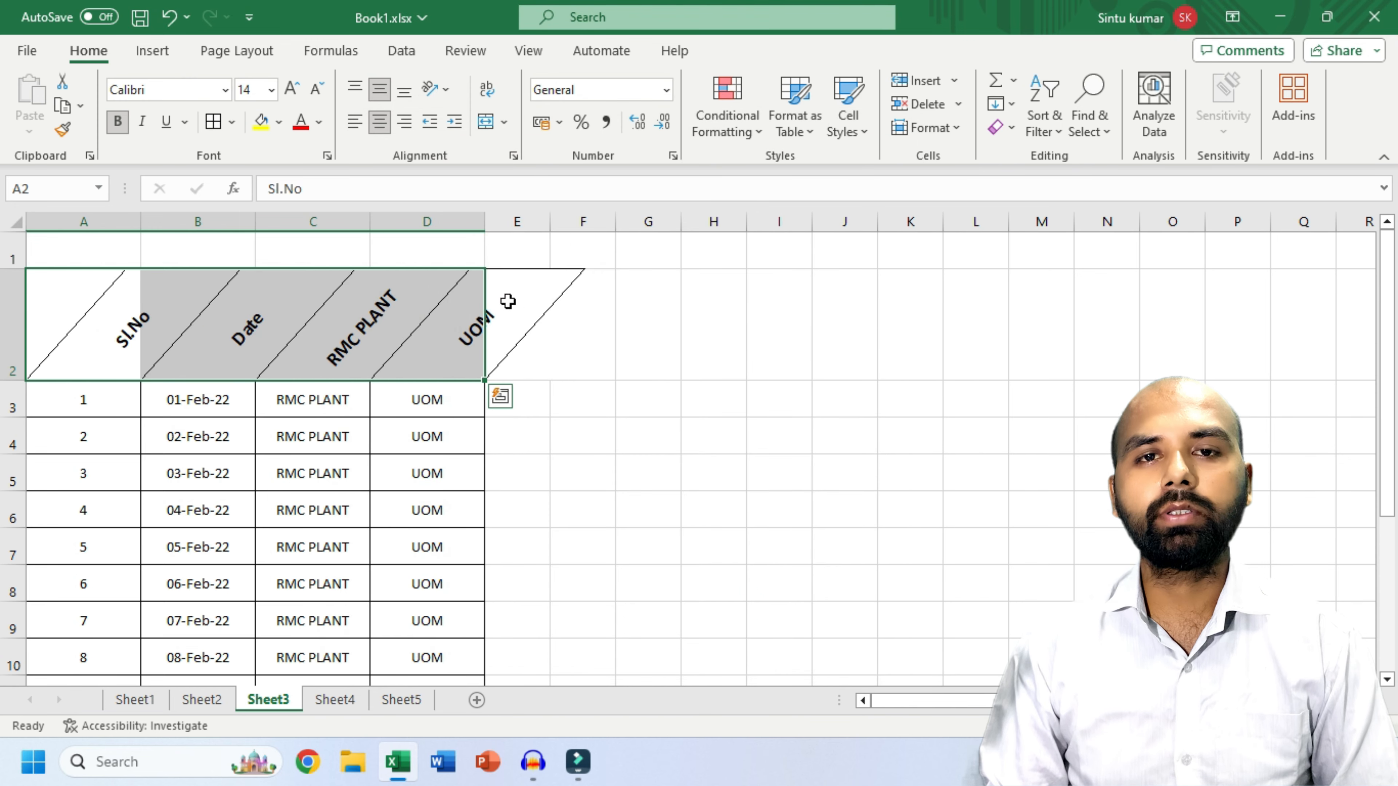
- Return the header row A2:D2 to horizontal text by applying and switching off Angle Counterclockwise
click(434, 88)
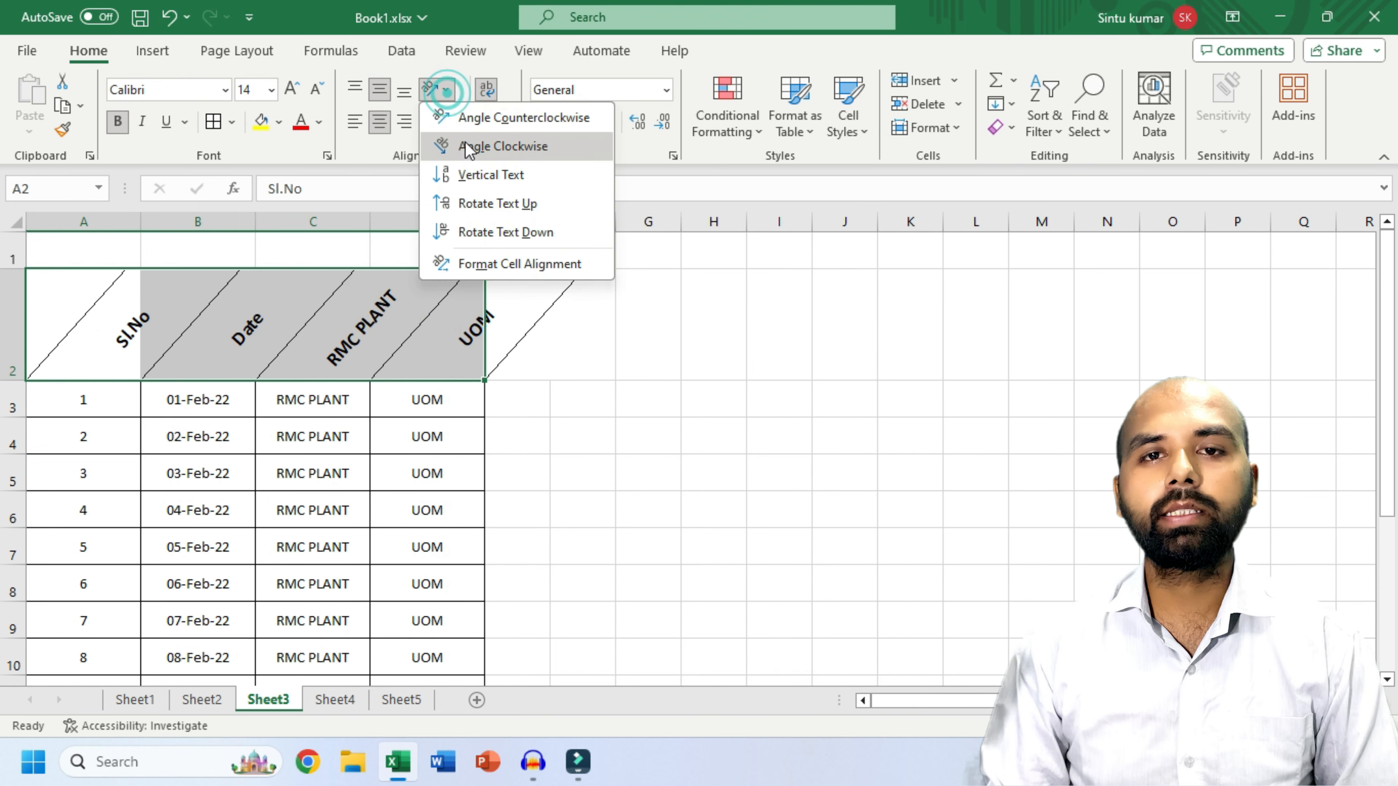
click(467, 116)
click(434, 88)
click(466, 115)
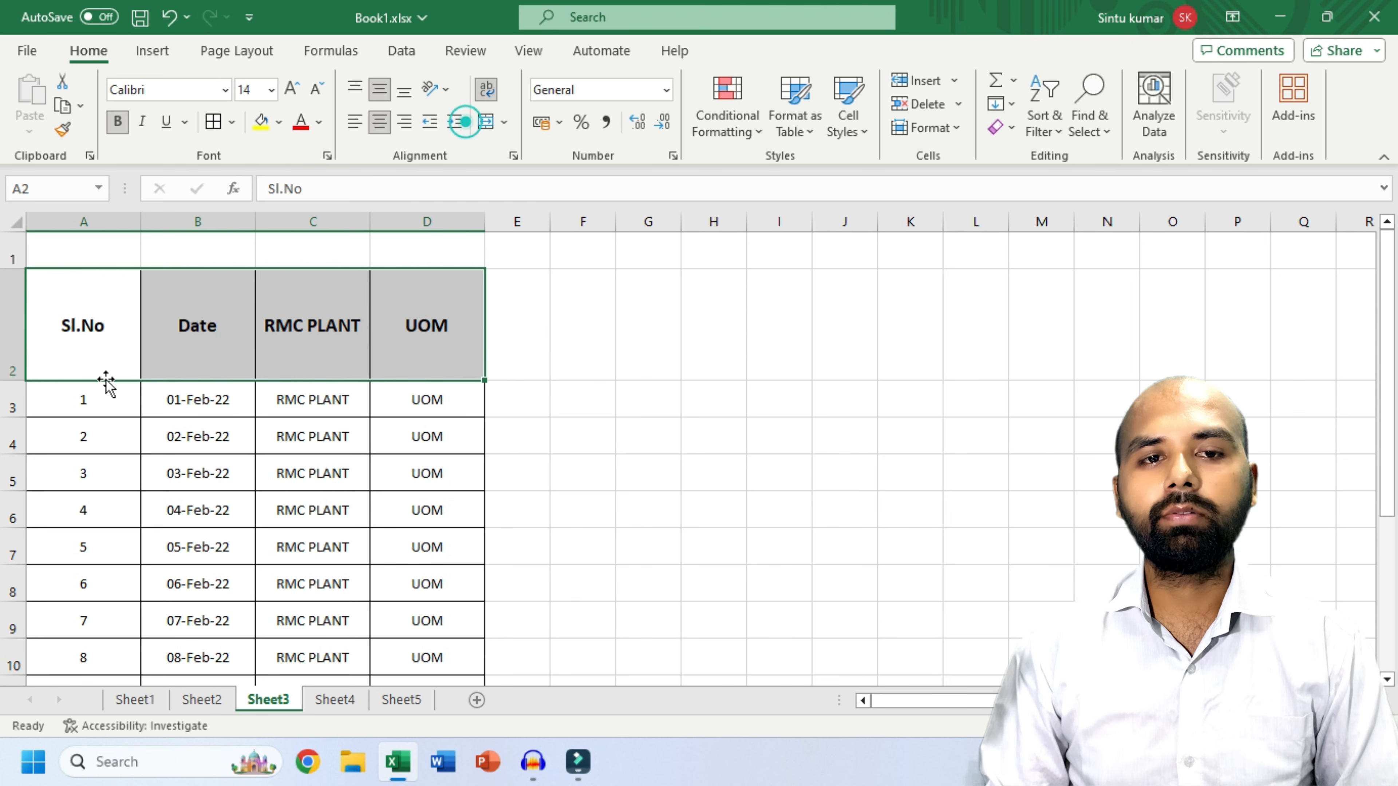
click(654, 452)
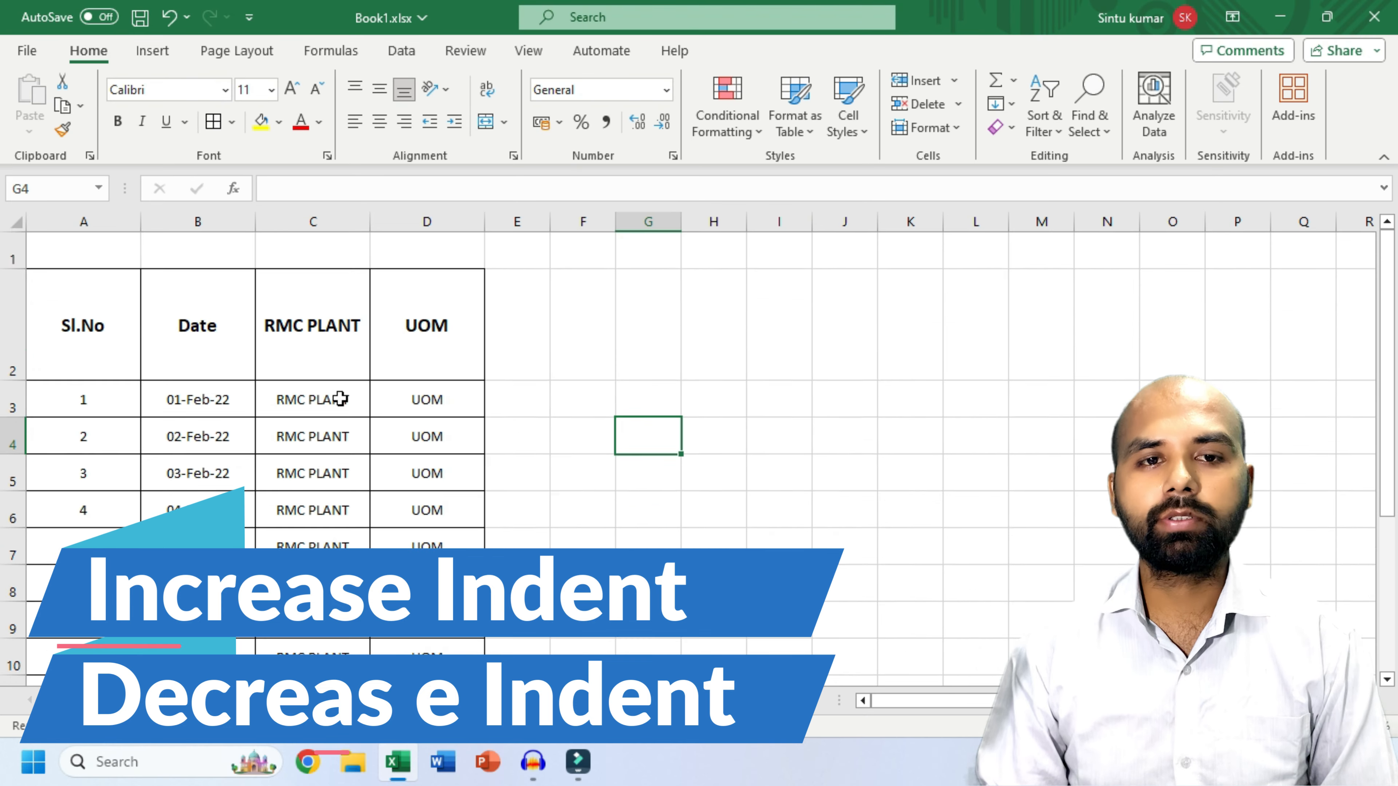
- Try left, centre and right alignment on the table cells A2:D12, finishing with left alignment
scroll(340, 398, down, 1)
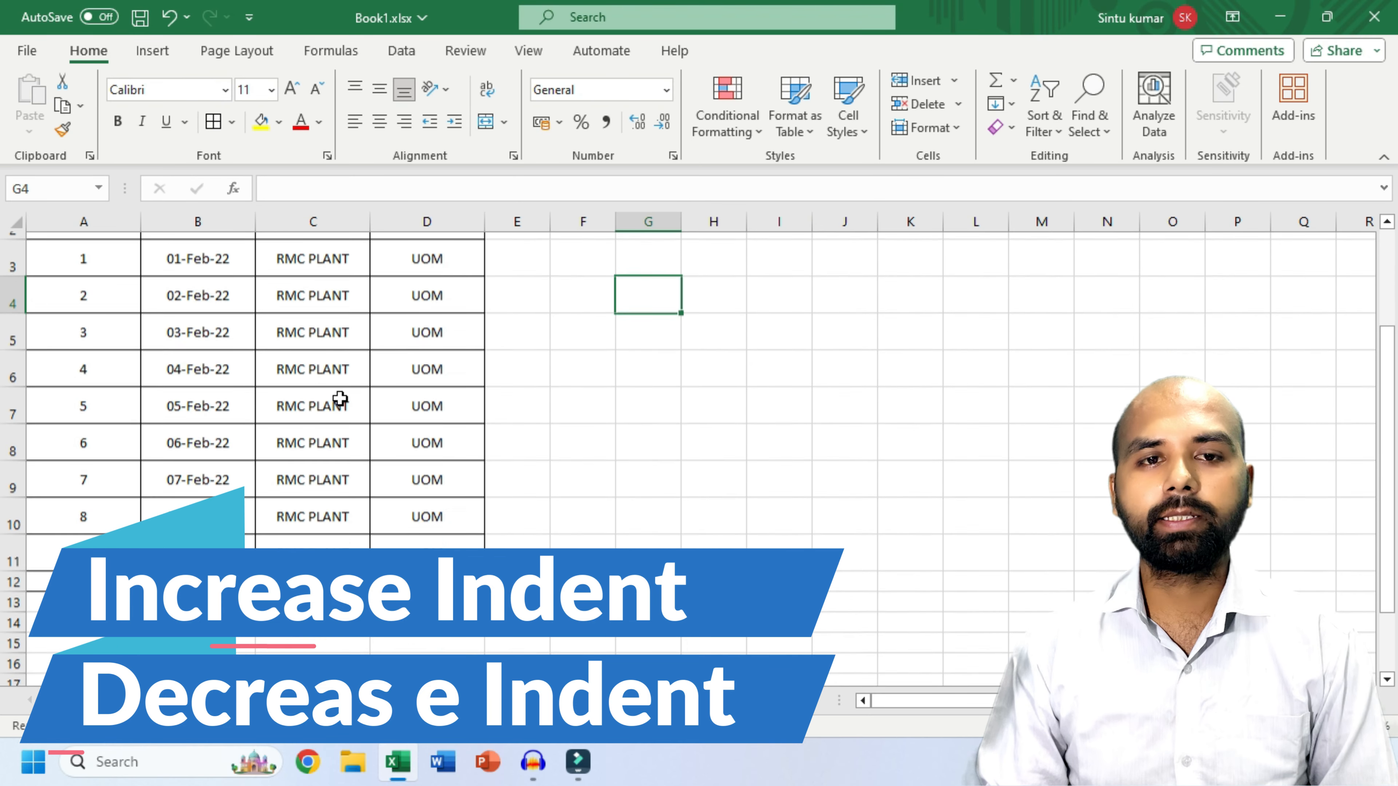
scroll(340, 398, up, 1)
drag(103, 325, 436, 575)
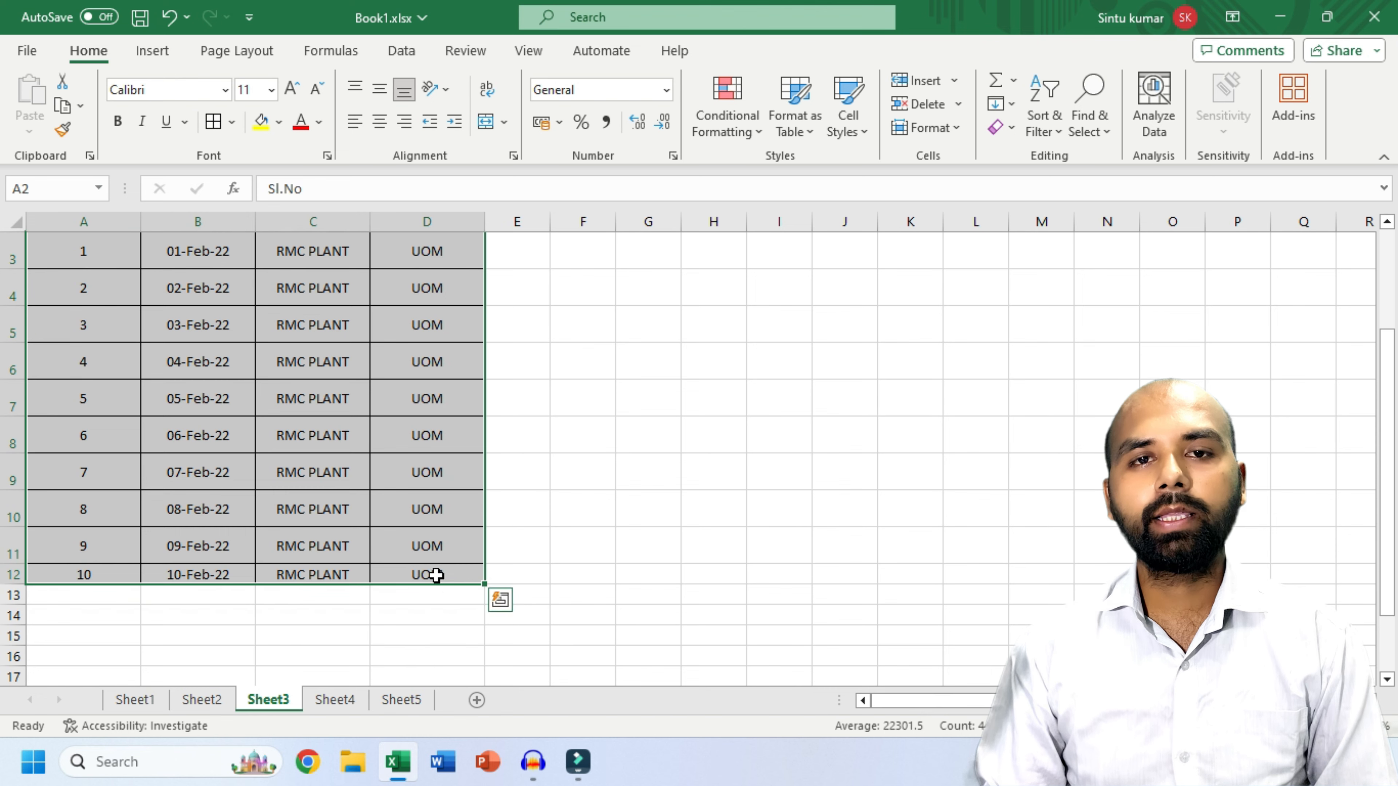
scroll(377, 234, up, 1)
click(355, 122)
click(378, 121)
click(405, 123)
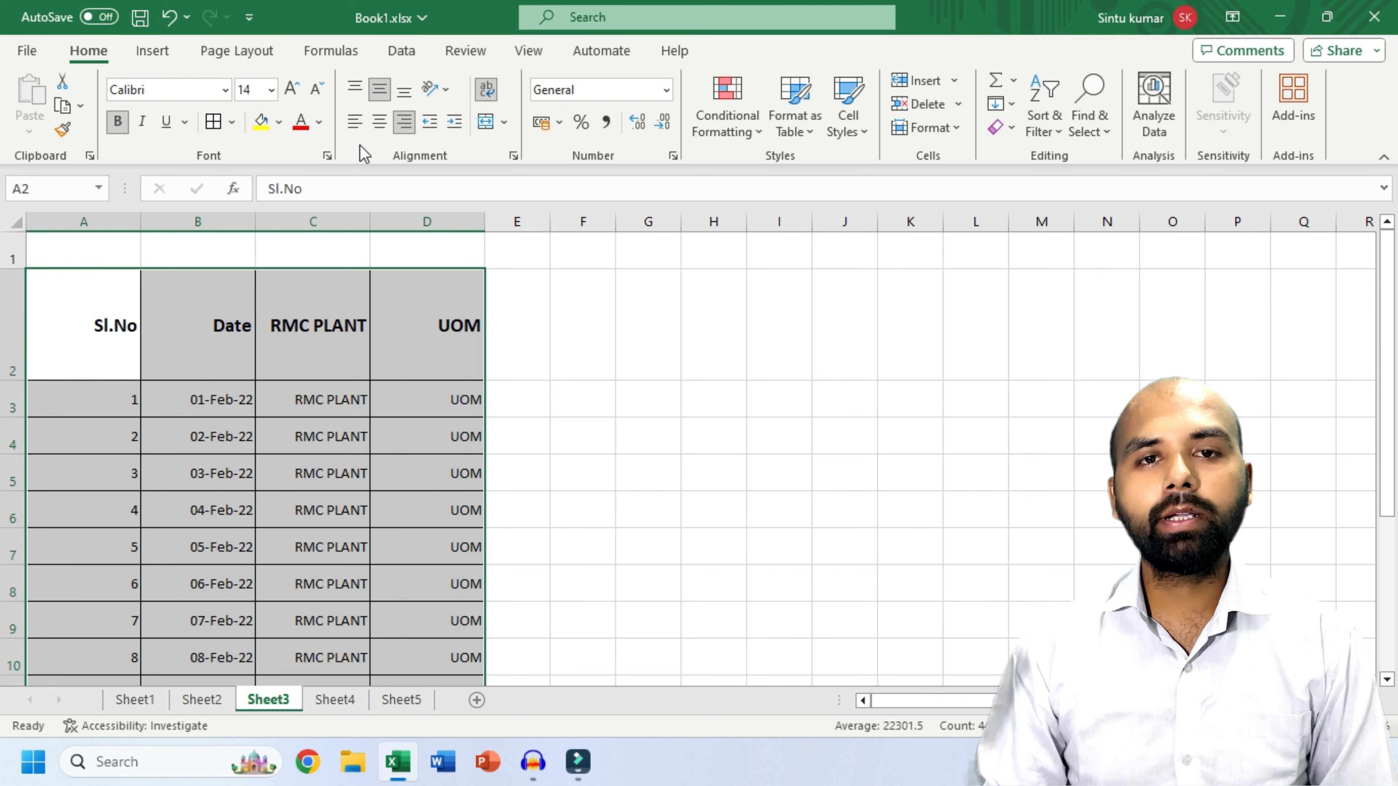
click(355, 126)
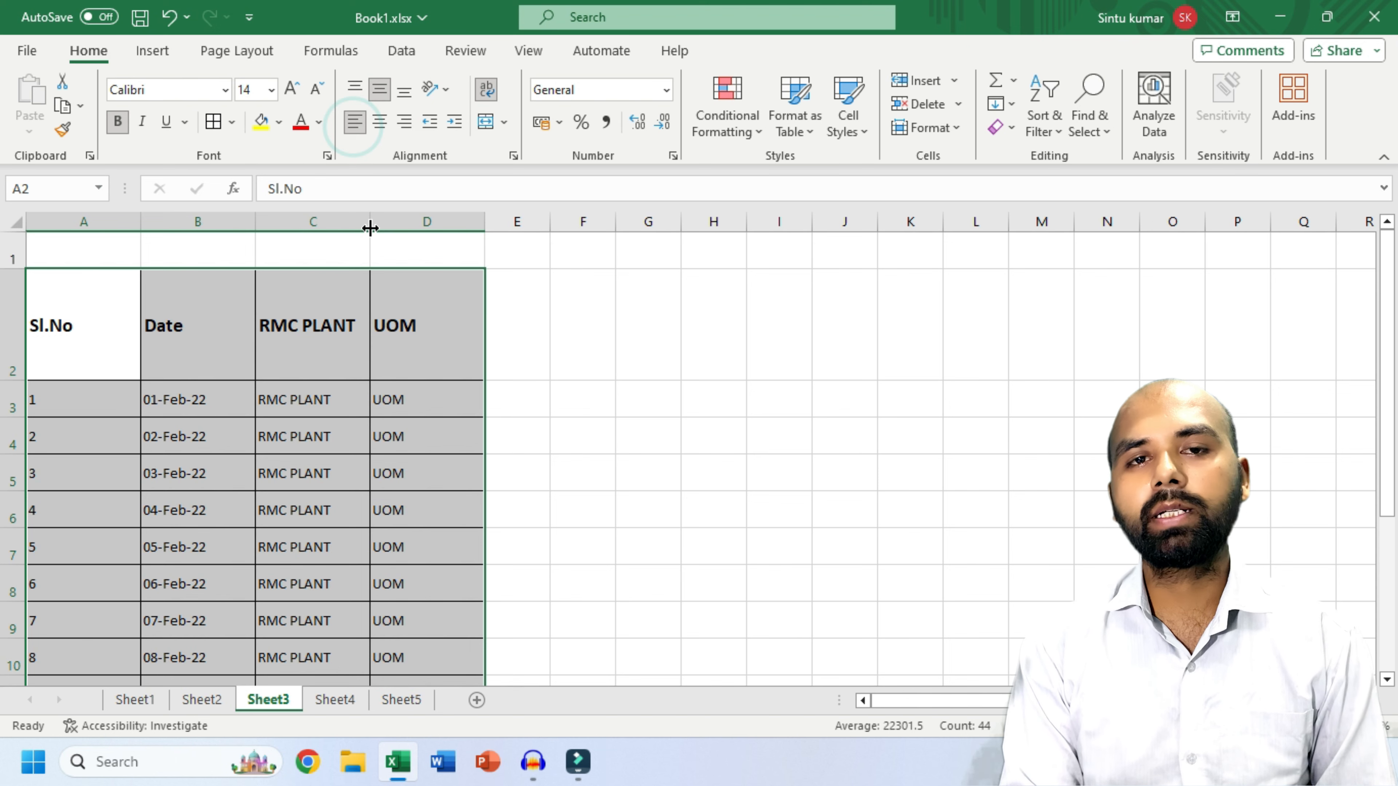
- Increase the indent of A2:D12 by three levels and decrease it back to none
click(452, 125)
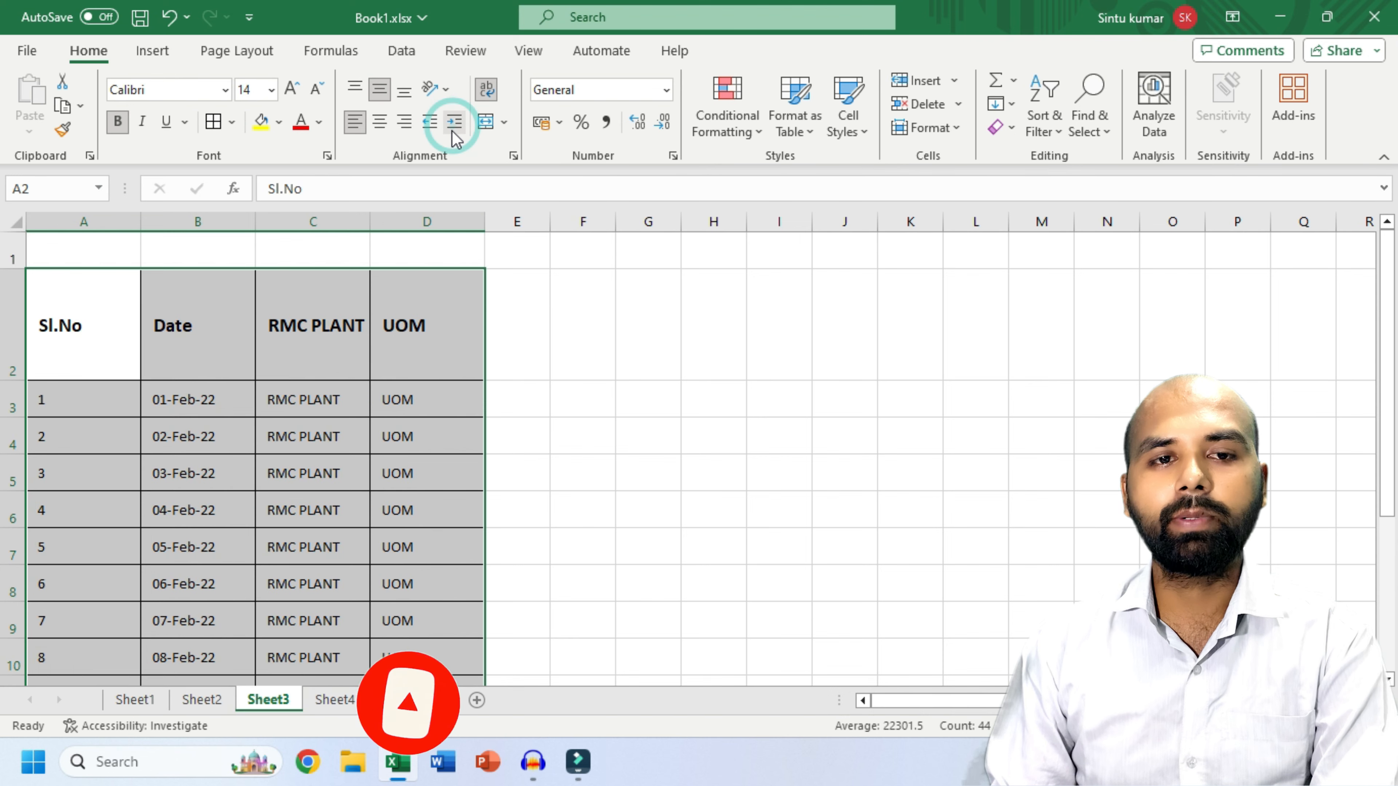
click(452, 125)
click(453, 125)
click(431, 122)
click(430, 122)
click(431, 123)
click(430, 122)
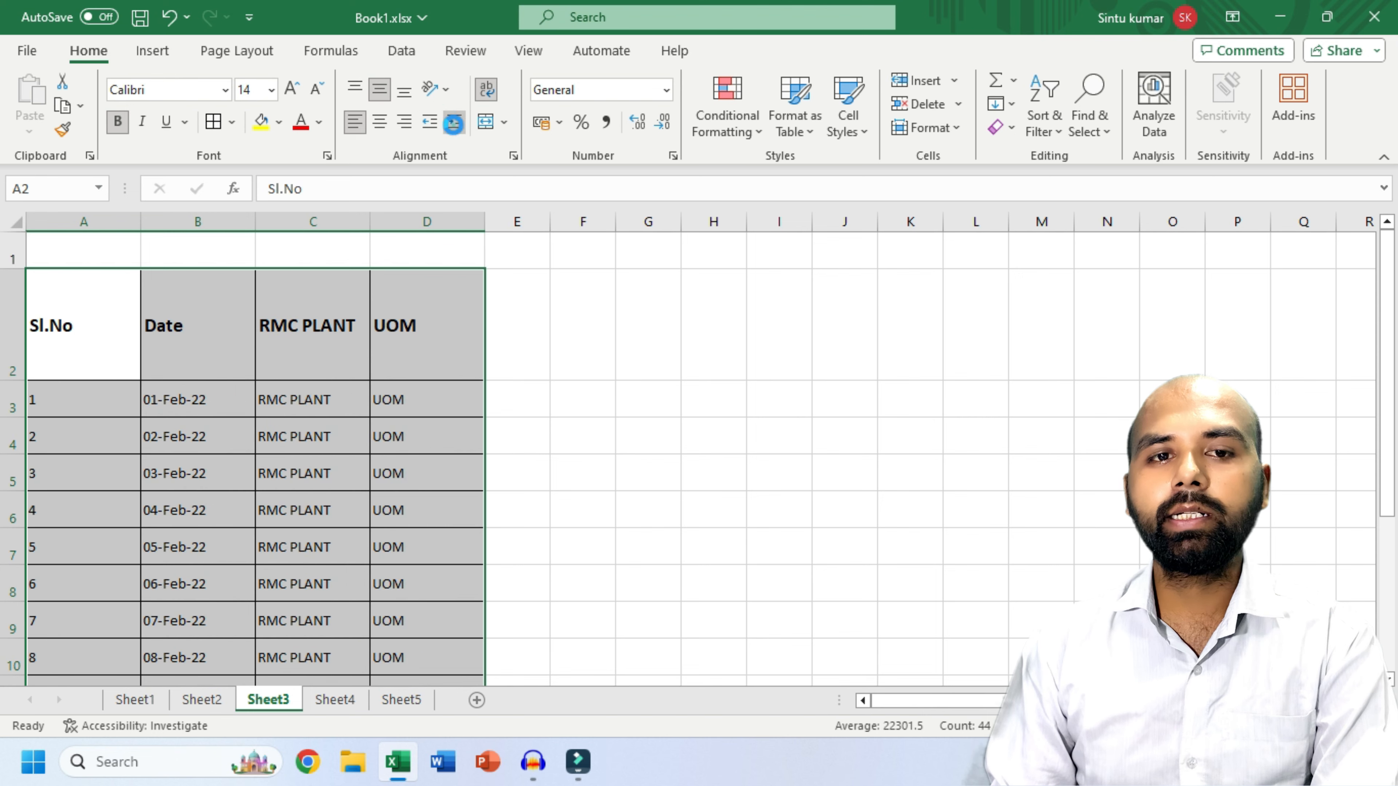
- Increase the indent of A2:D12 by five levels and widen columns A to D equally to fit the indented text
click(452, 124)
click(452, 125)
click(452, 124)
click(452, 125)
click(452, 124)
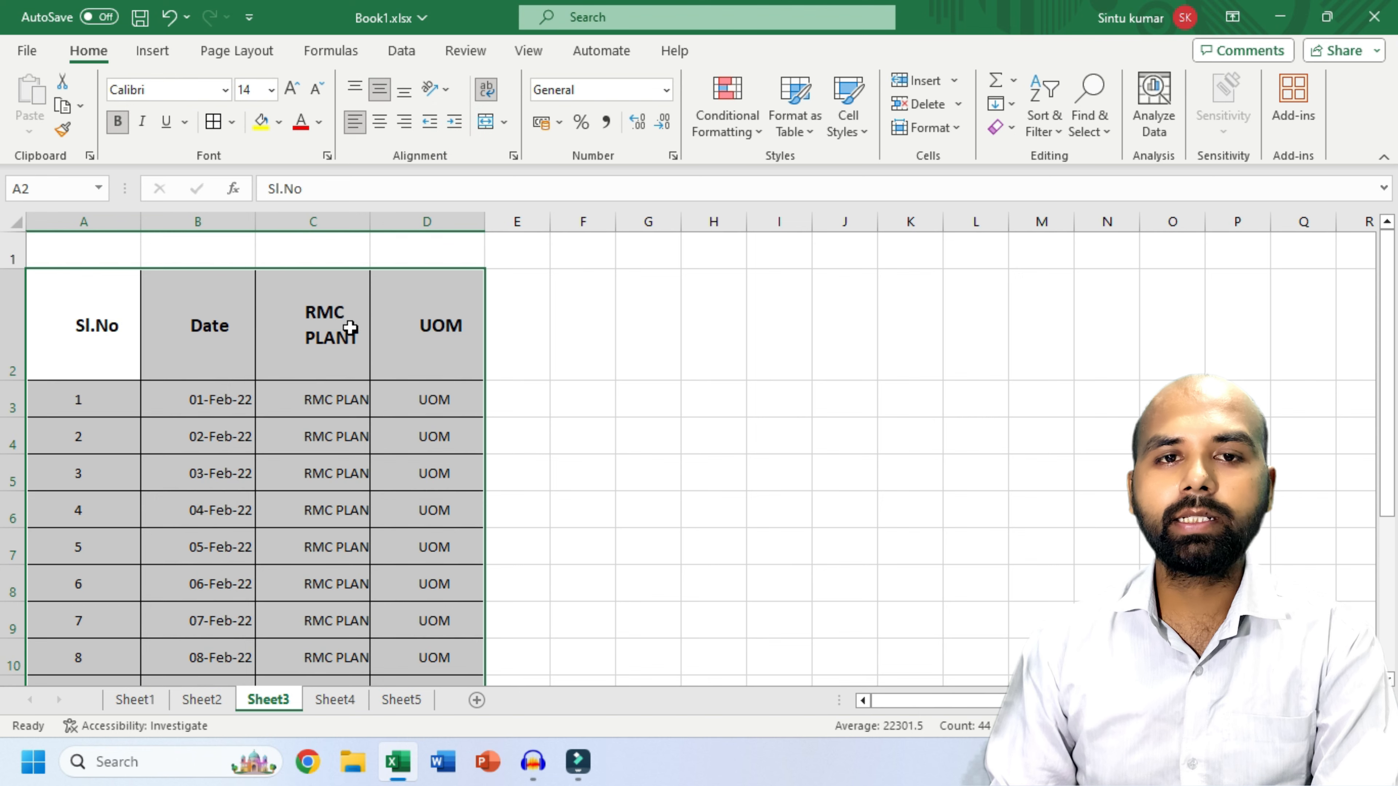
drag(109, 224, 728, 226)
click(512, 373)
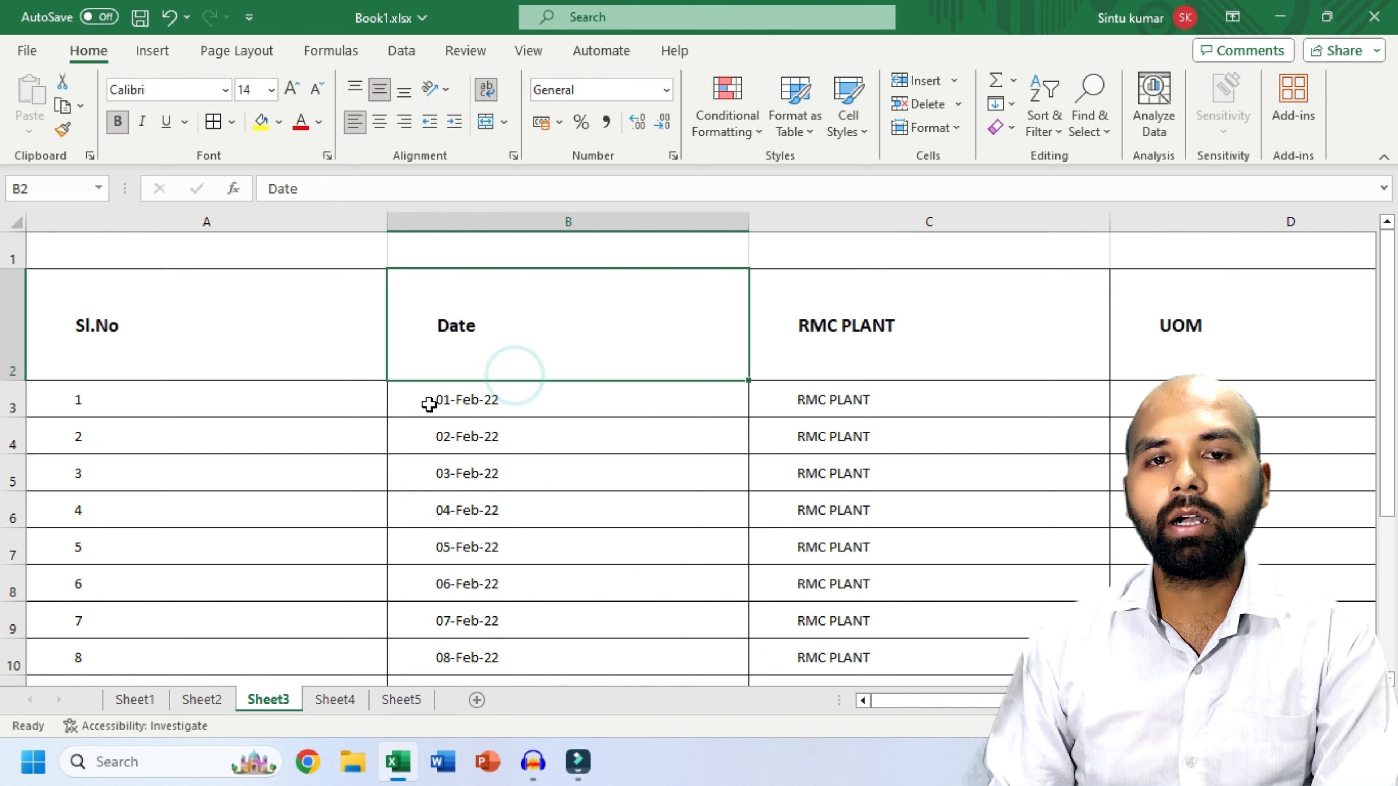
- Try centre alignment on the Date column cells B2:B12, finishing with right alignment
drag(465, 287, 548, 564)
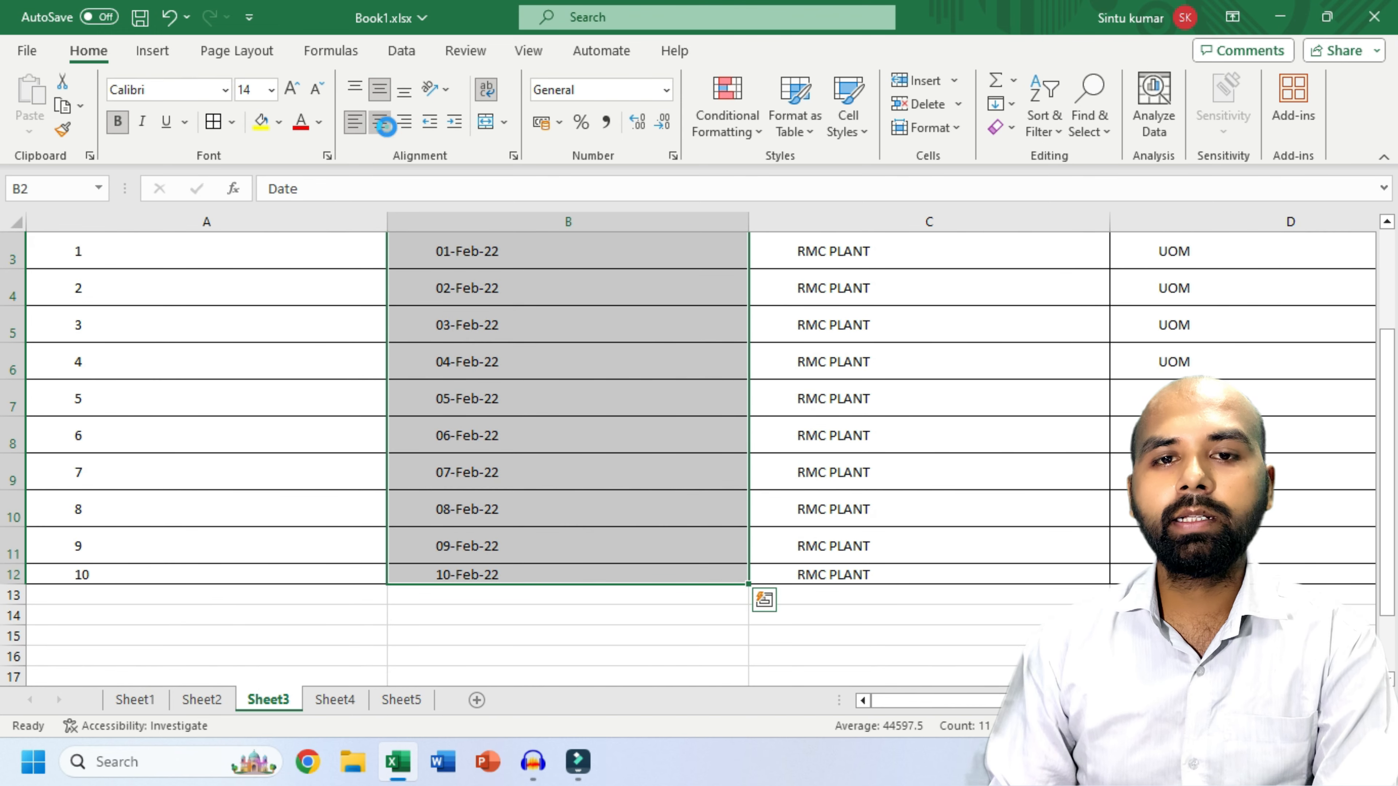
click(386, 126)
click(404, 121)
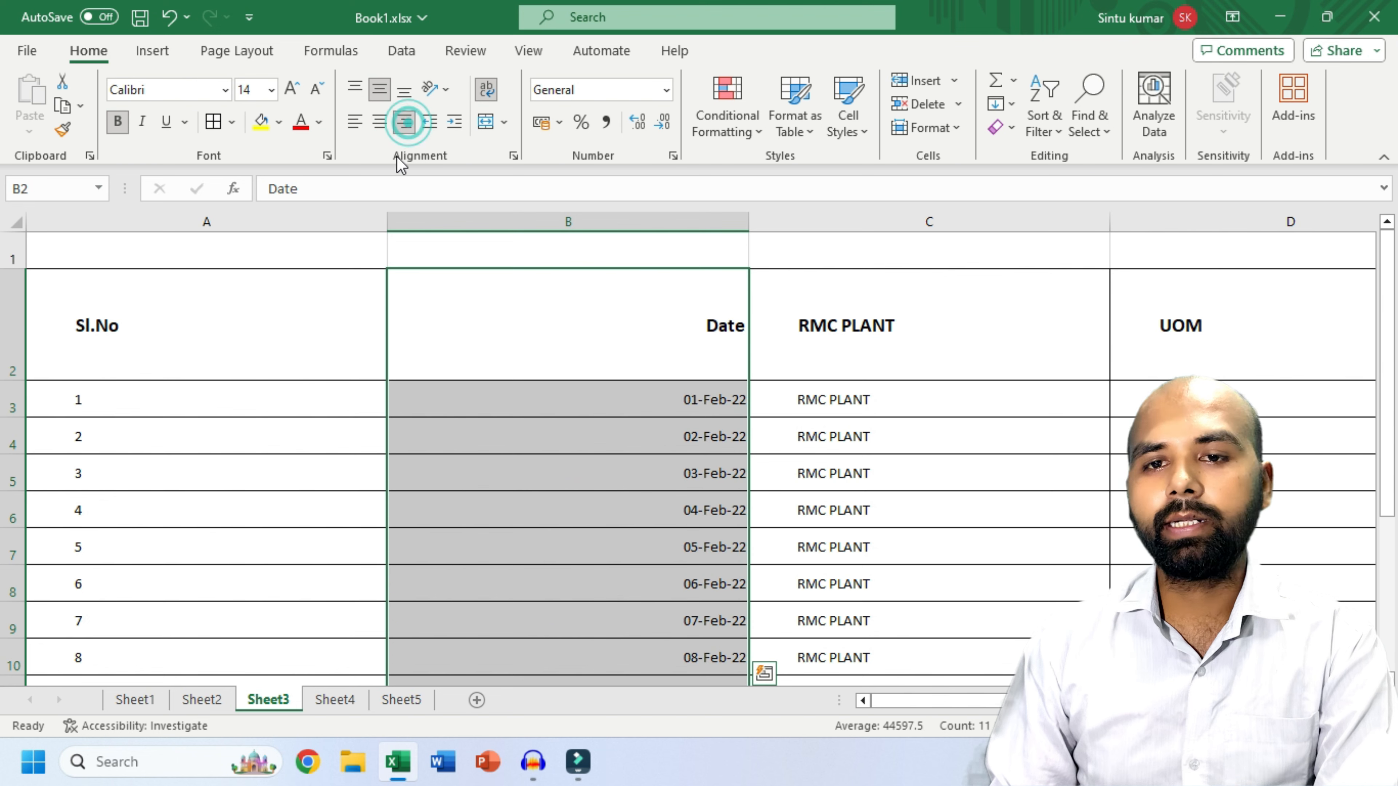
- Try centre alignment on the Date column cells B2:B12, finish with left alignment, and increase their indent by six levels
click(380, 124)
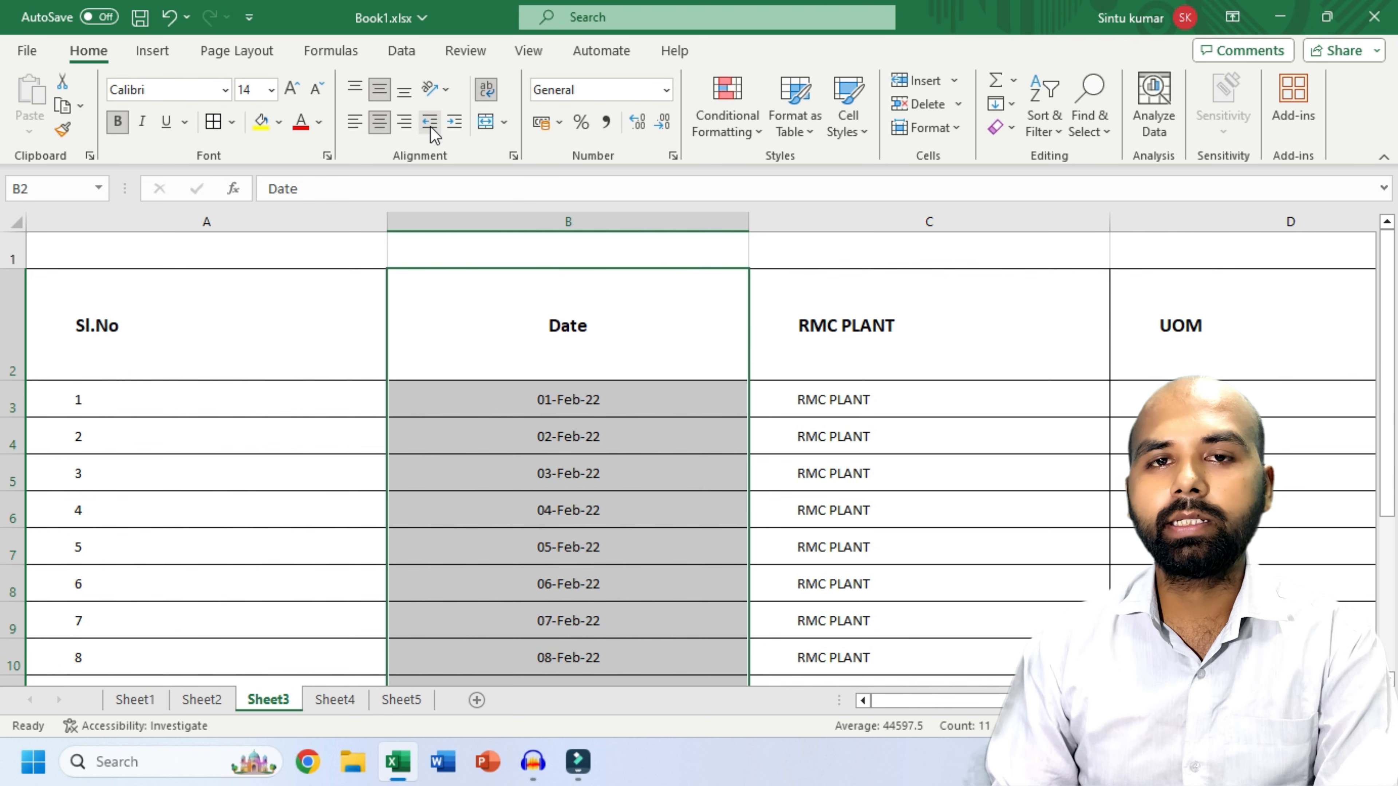
click(355, 121)
click(456, 129)
click(456, 129)
click(456, 129)
click(456, 129)
click(456, 129)
click(456, 129)
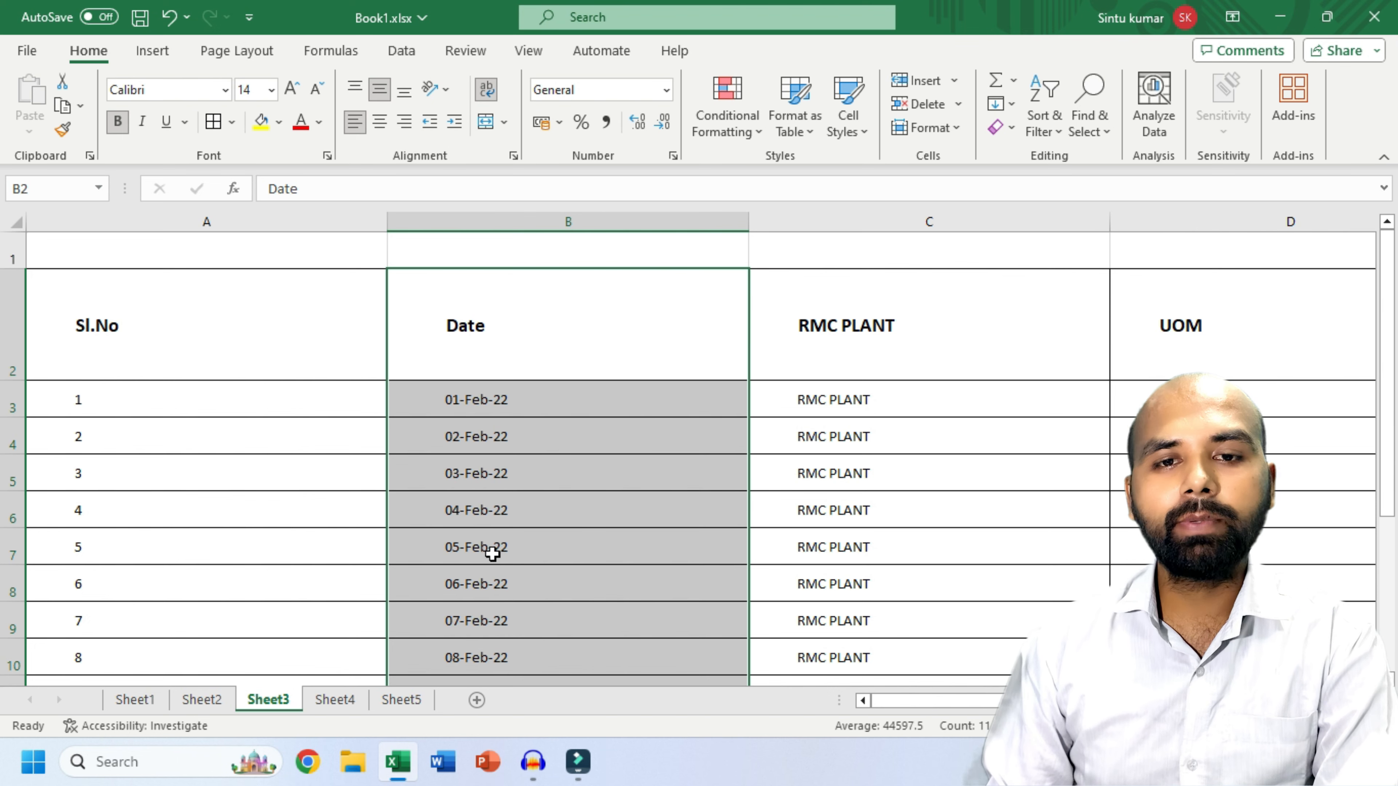
- On Sheet4, widen the Learner Name column B and centre the names in B2:B11
click(209, 702)
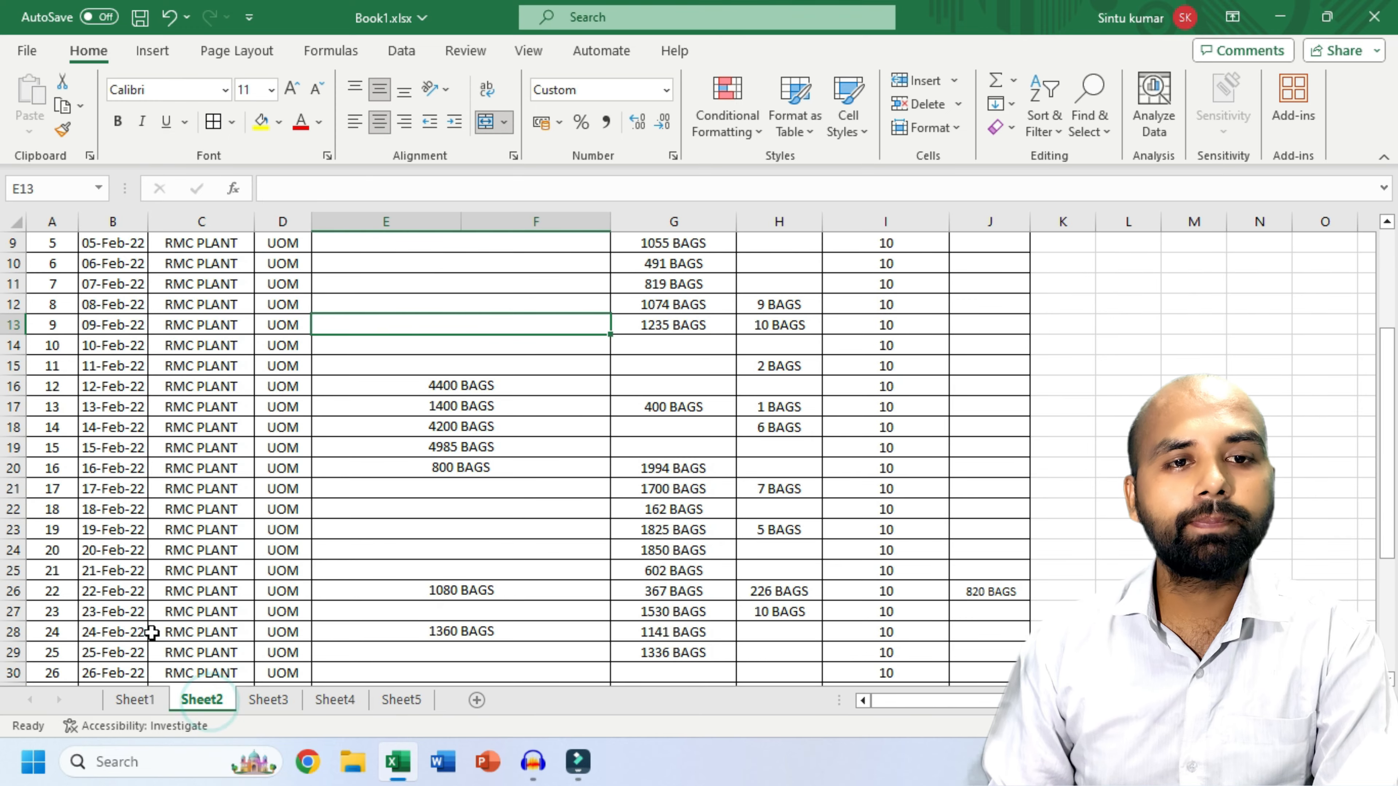
click(333, 701)
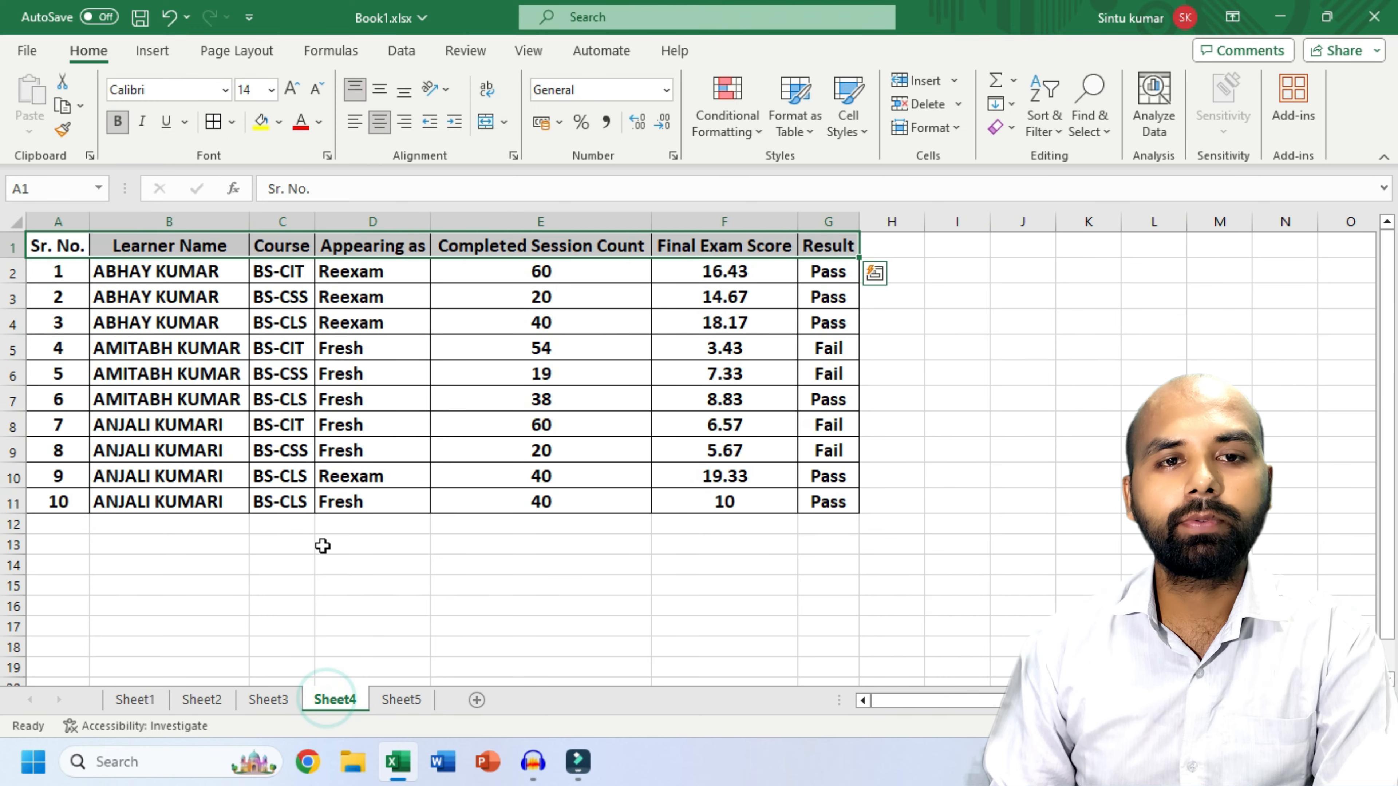
drag(248, 221, 375, 221)
drag(168, 271, 165, 494)
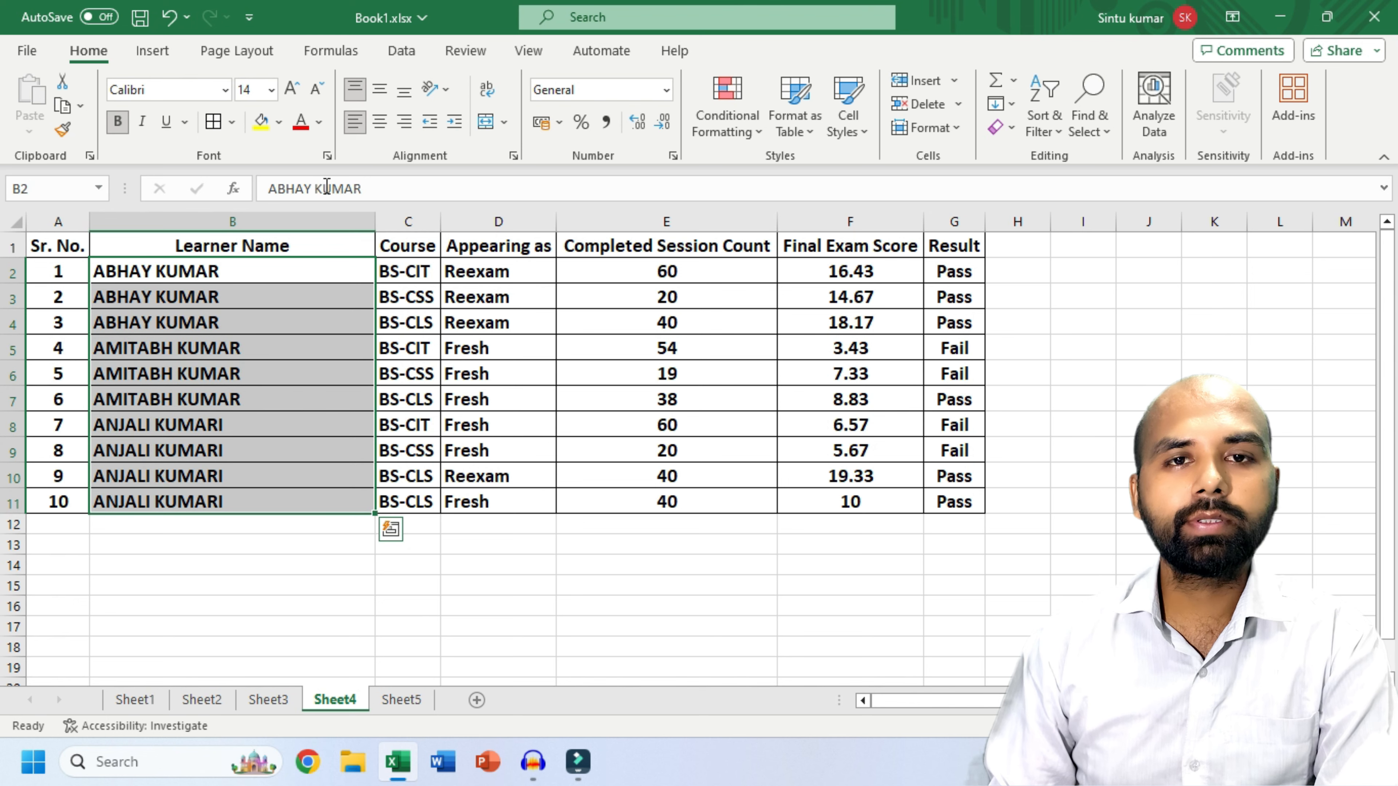
click(380, 124)
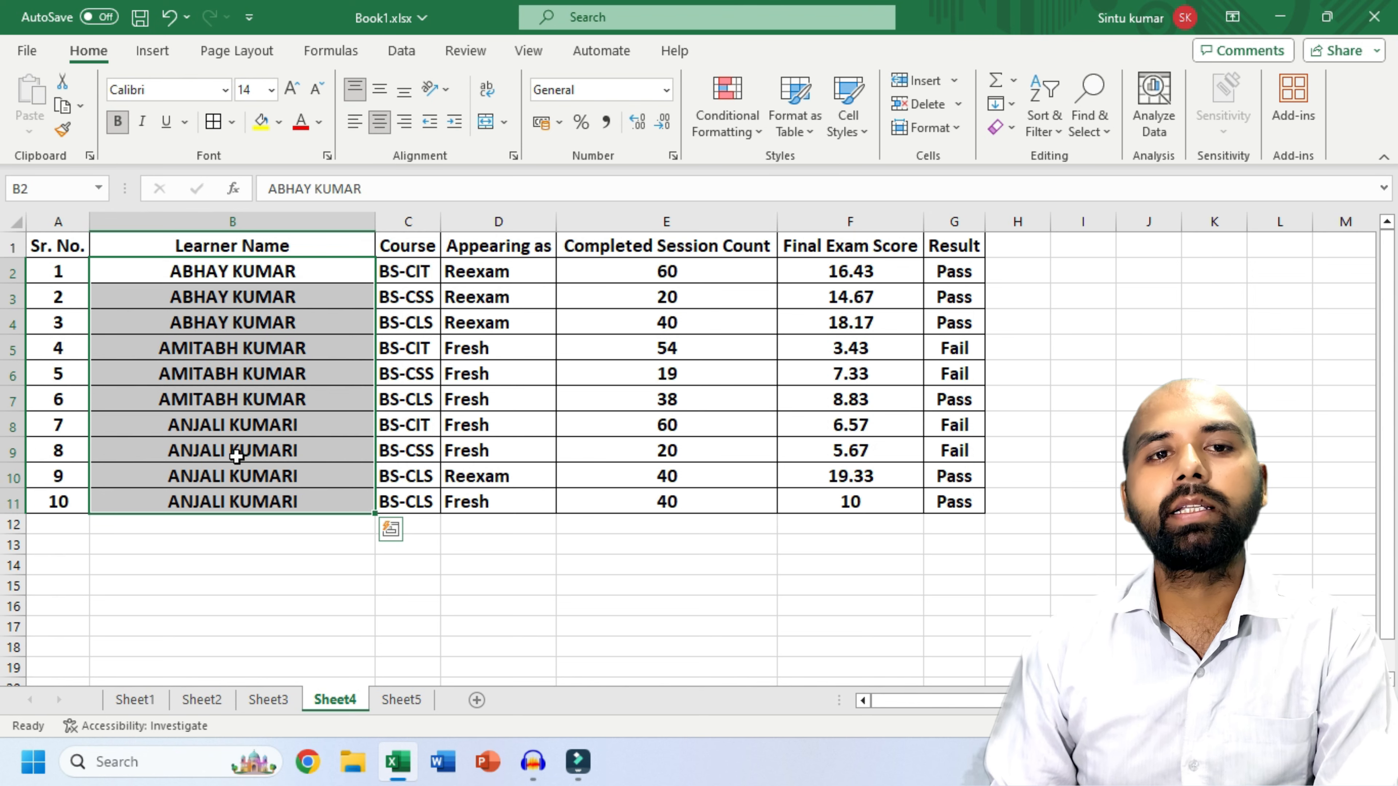
- Left-align the learner names in B2:B11 and increase their indent by several levels
click(351, 121)
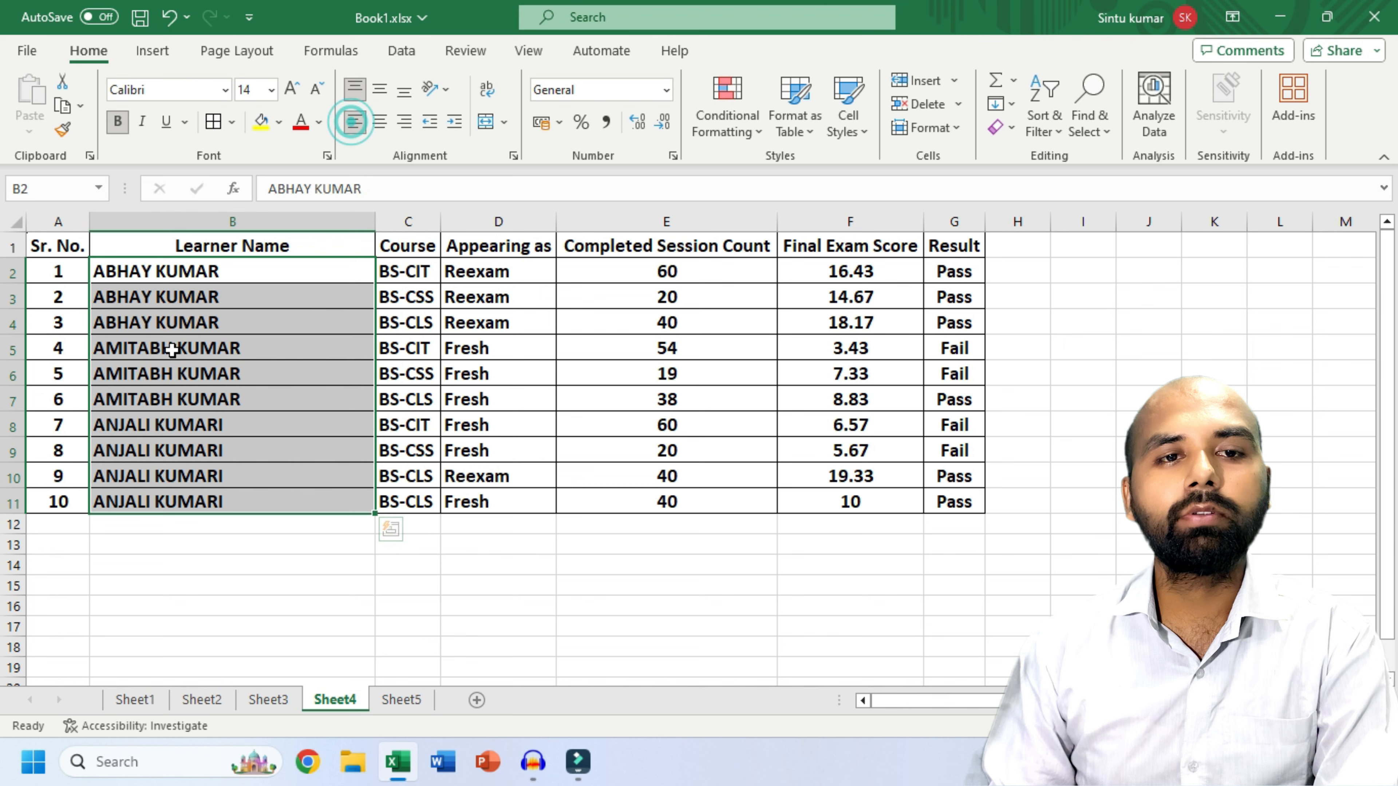
click(450, 124)
click(450, 124)
click(450, 124)
click(451, 125)
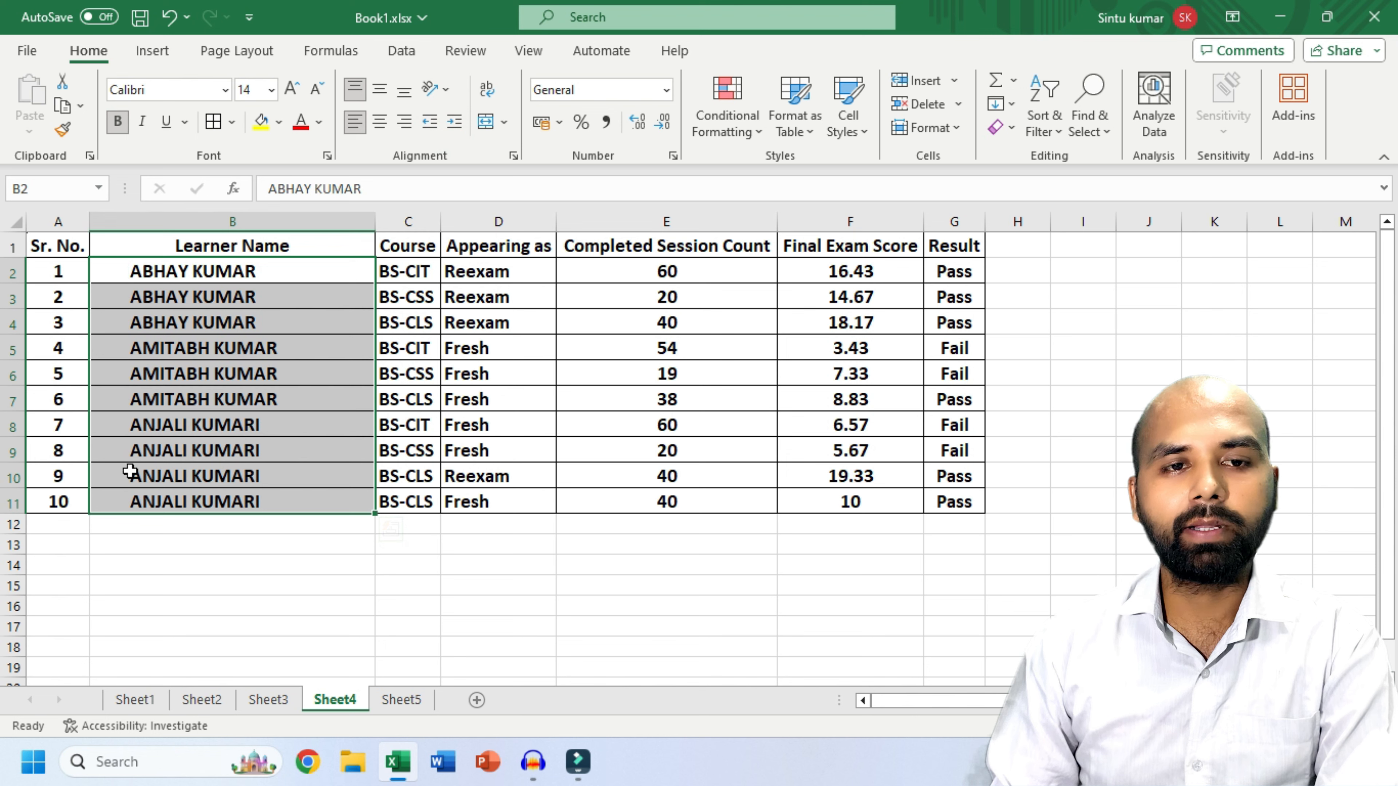
click(453, 122)
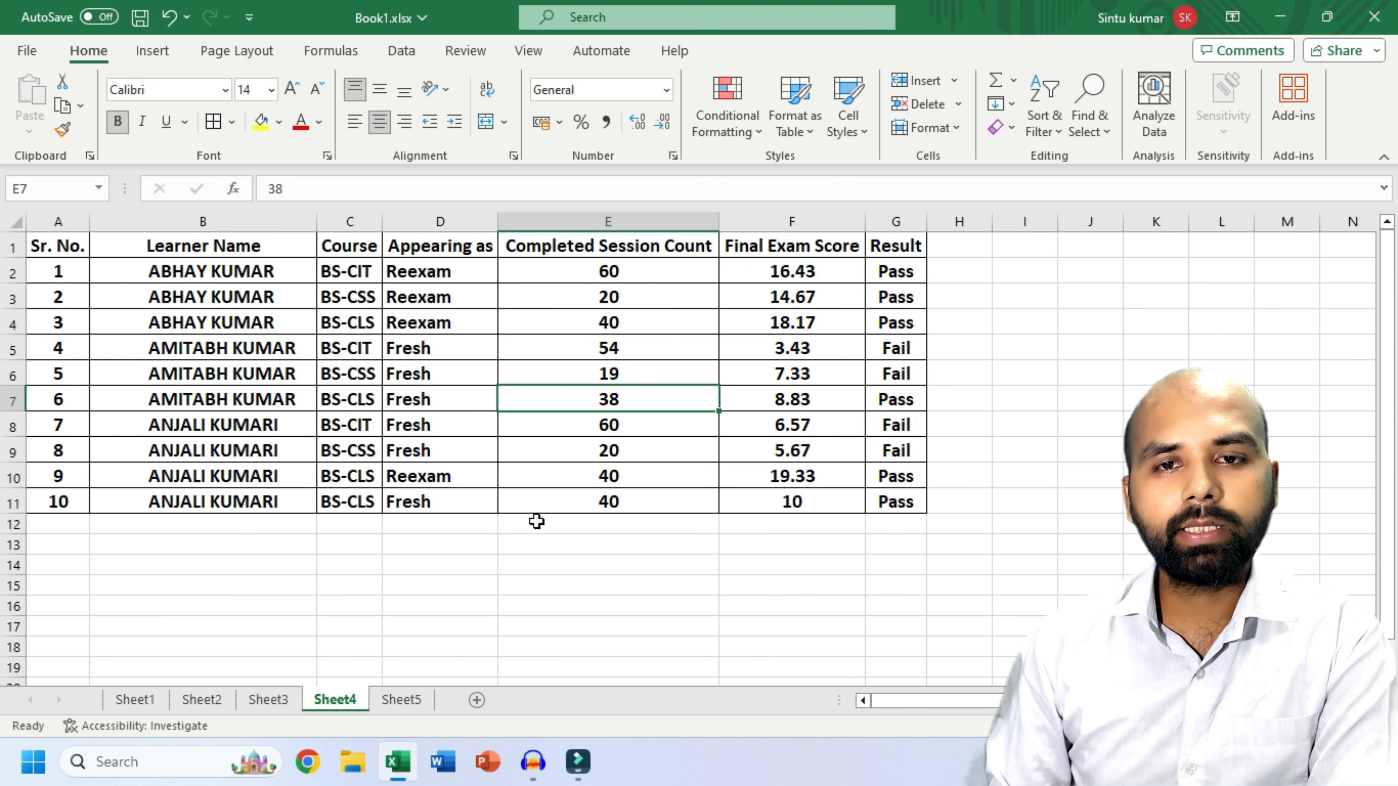
- Narrow the Completed Session Count column E and wrap the text of its header E1
drag(609, 272, 592, 501)
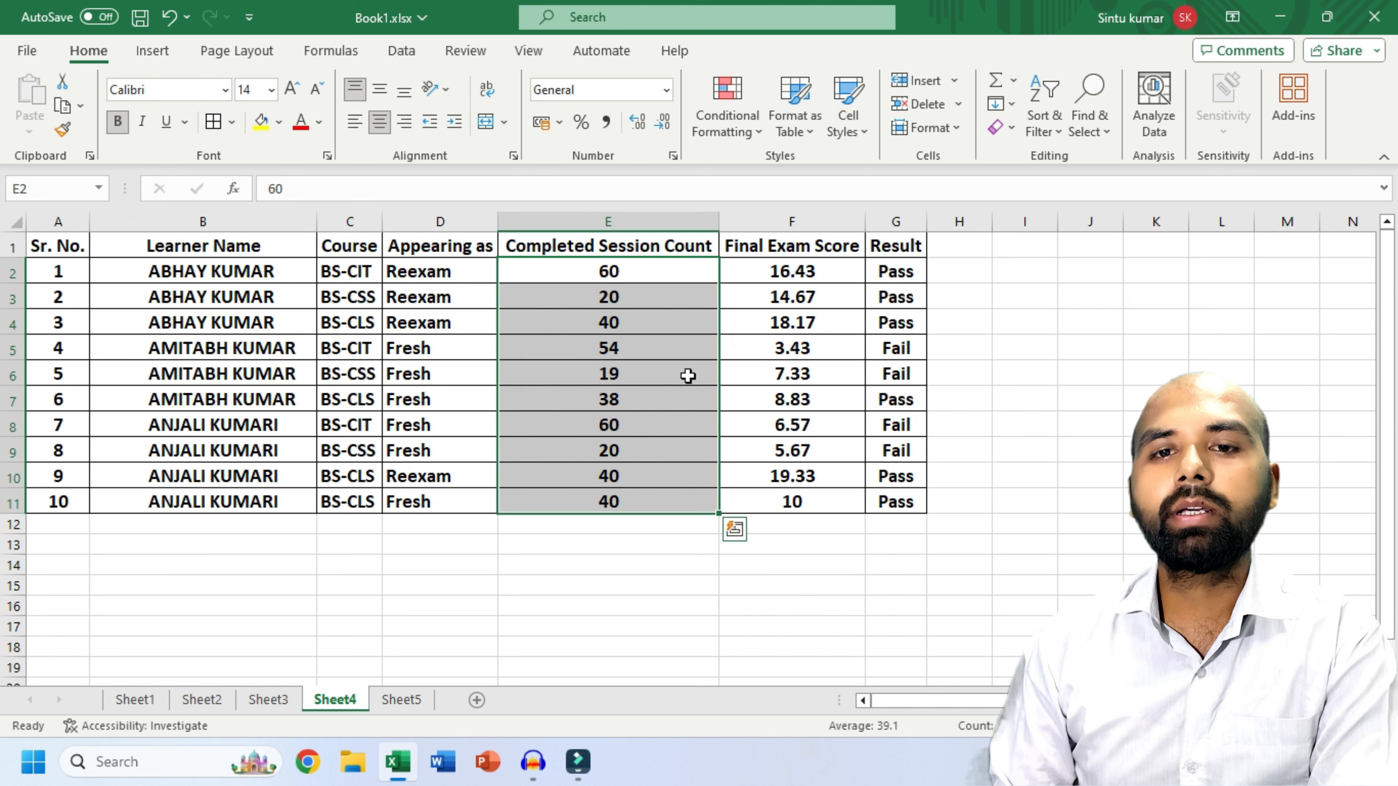
drag(718, 222, 570, 221)
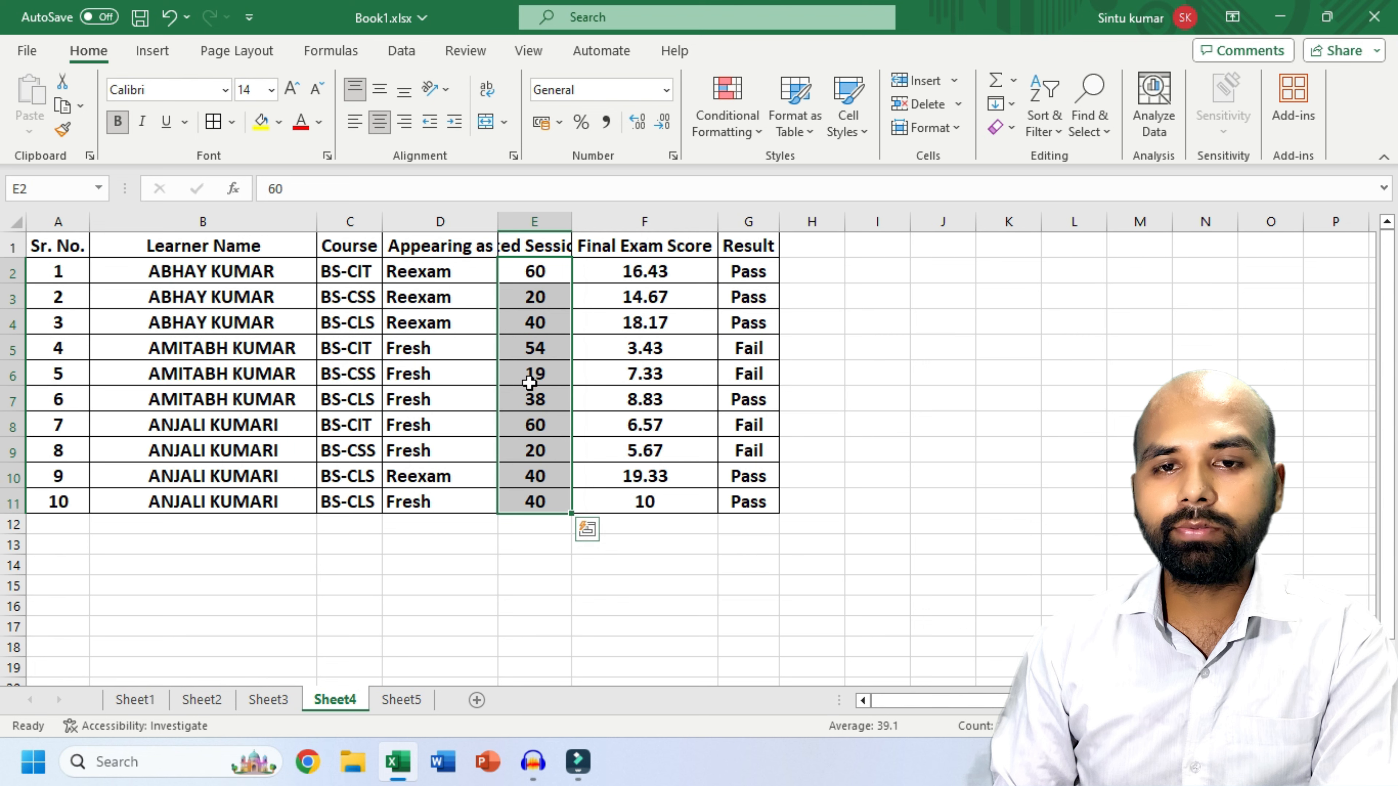
click(545, 251)
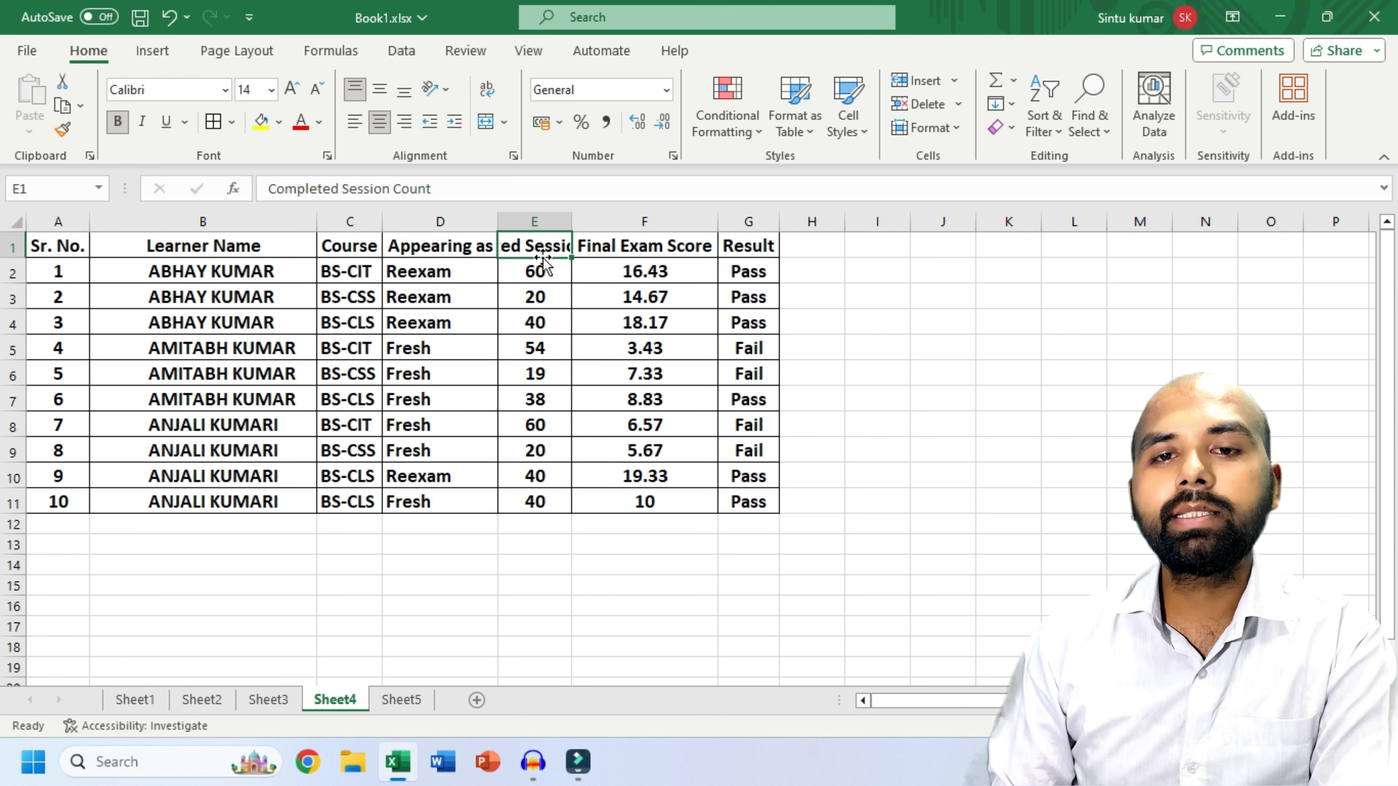
click(486, 91)
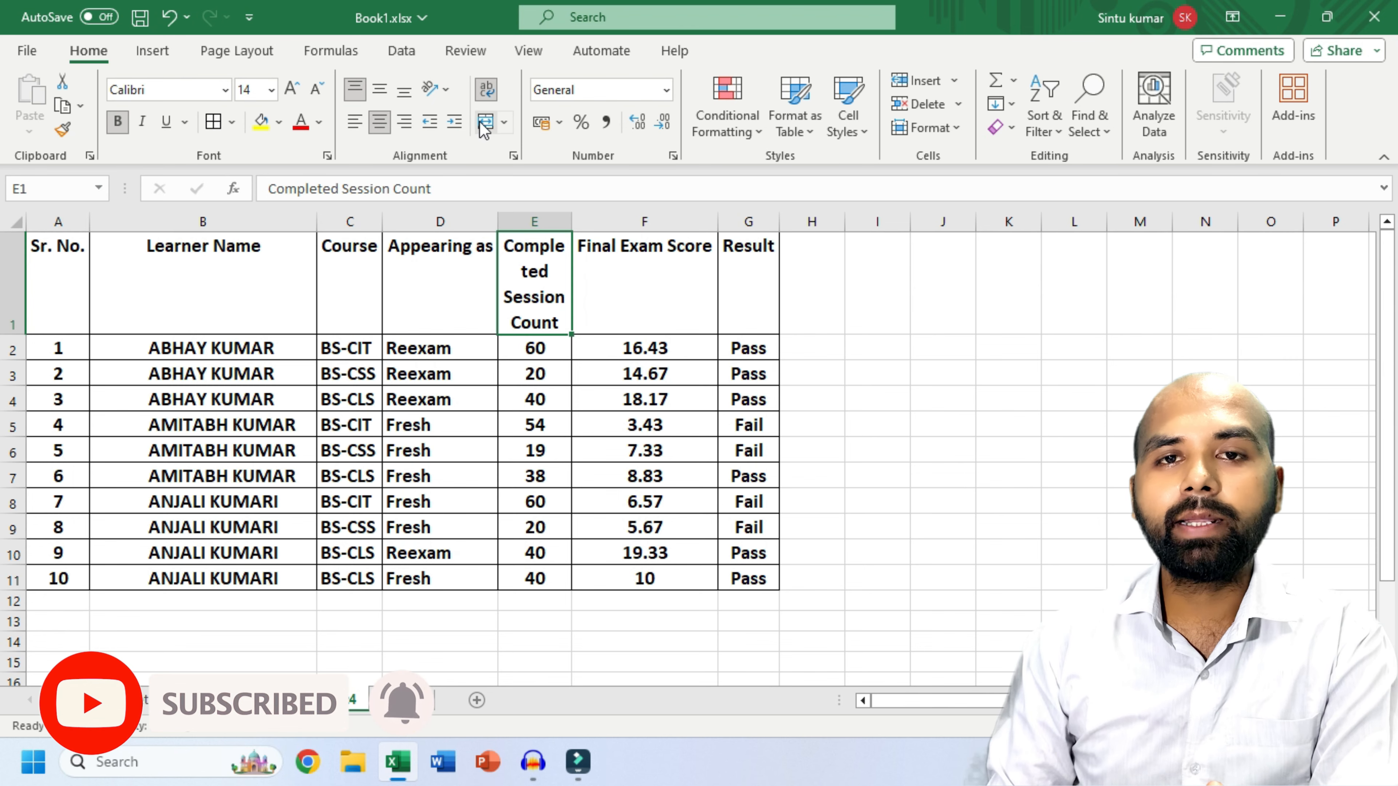
mouse_move(568, 221)
mouse_down()
mouse_move(615, 221)
mouse_move(574, 220)
mouse_up()
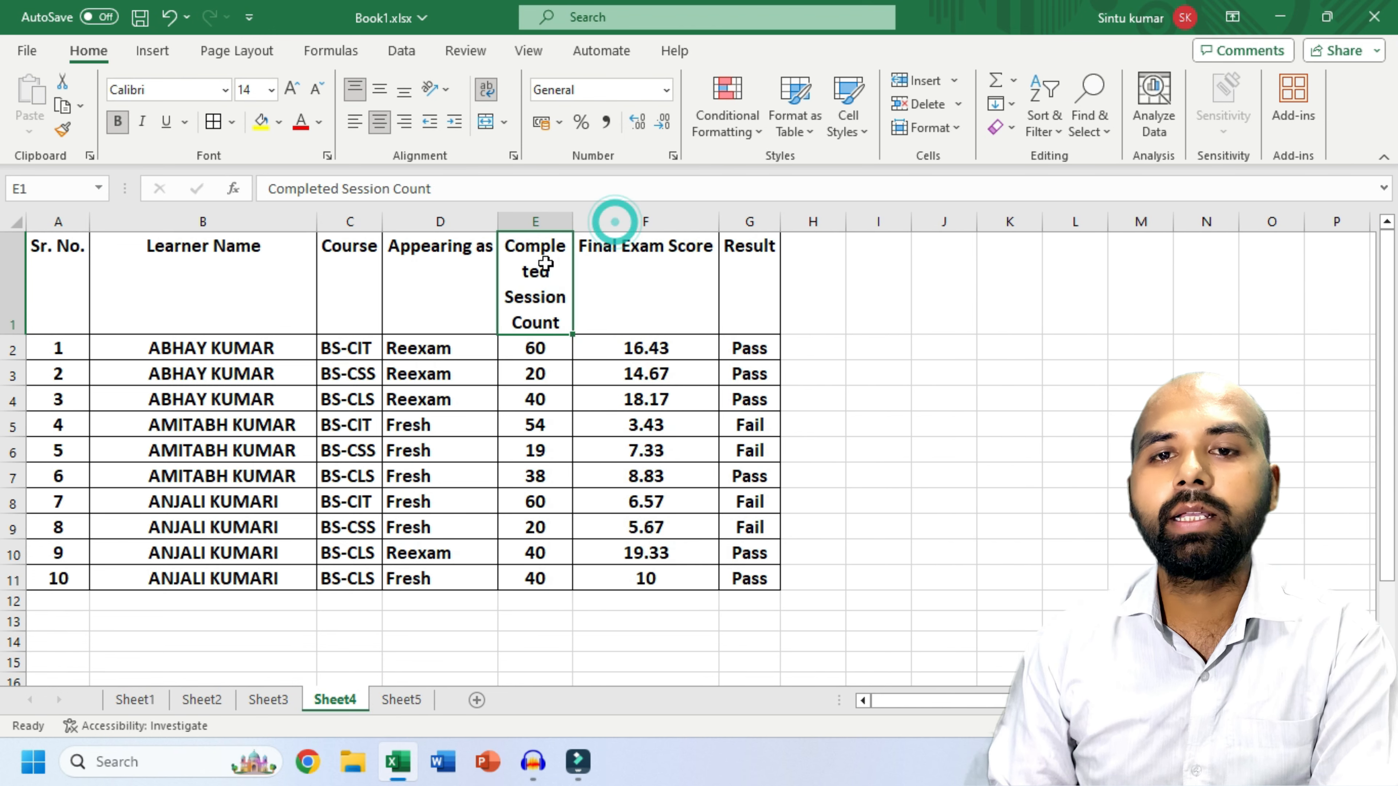
- Wrap the text of the header row A1:G1 and narrow the Appearing as and Final Exam Score columns
drag(73, 281, 730, 296)
click(484, 93)
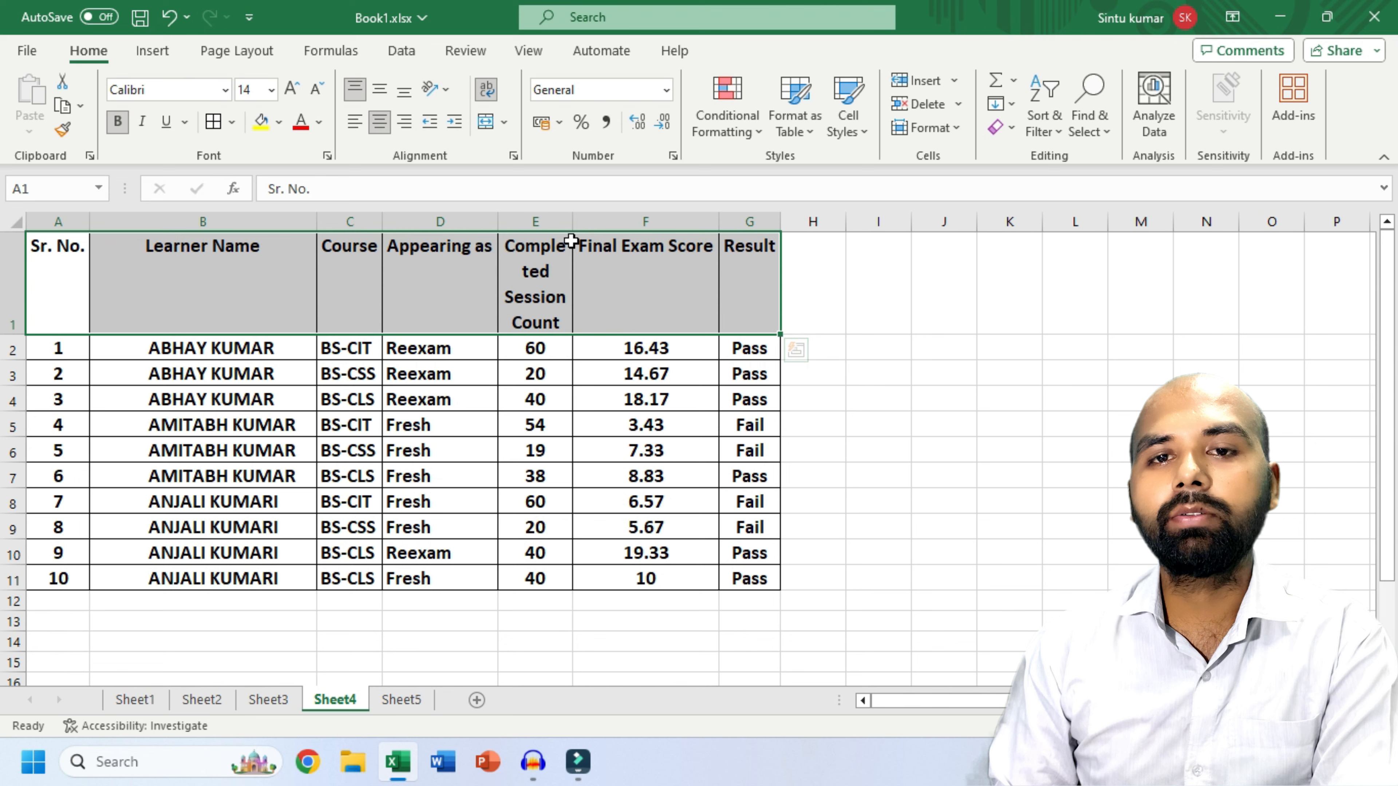
click(577, 454)
drag(495, 226, 470, 225)
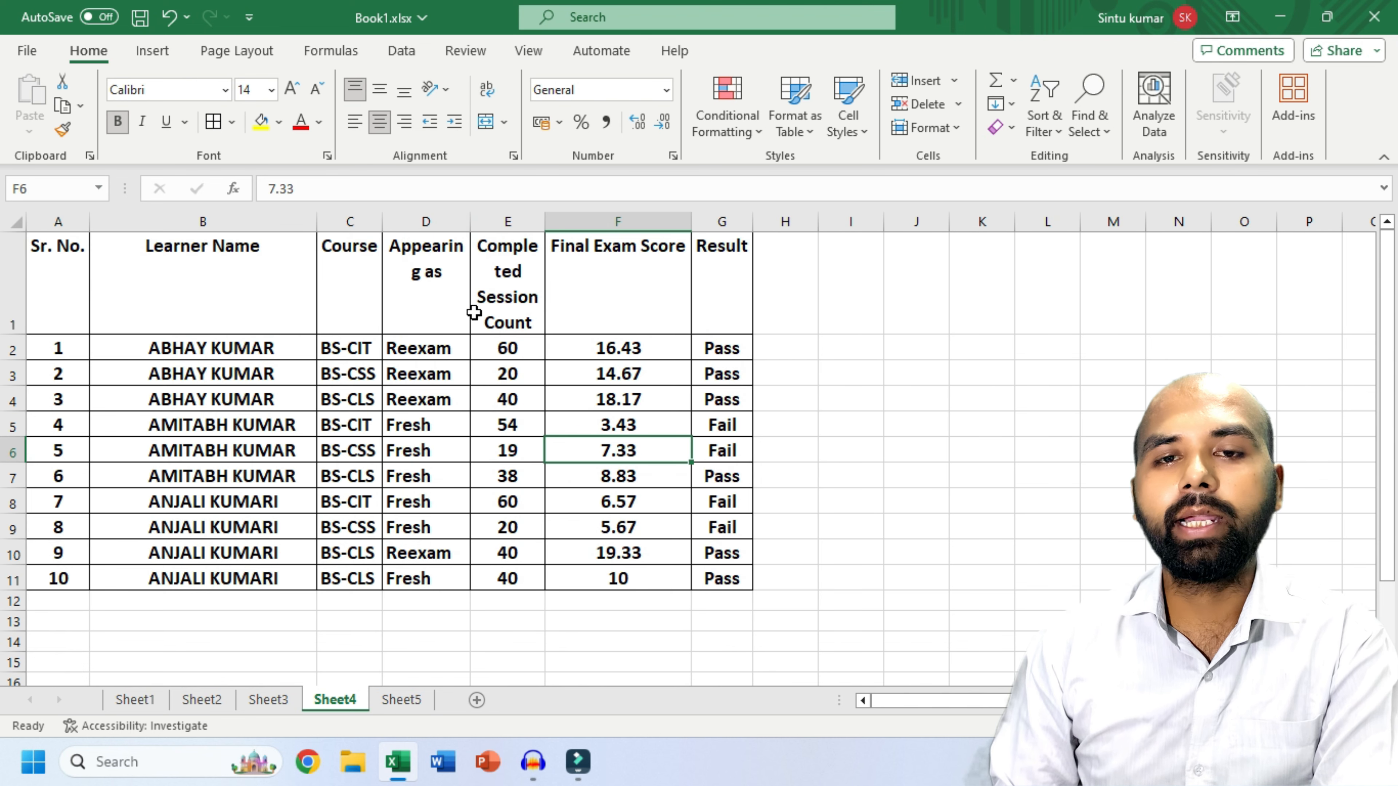
drag(691, 221, 660, 221)
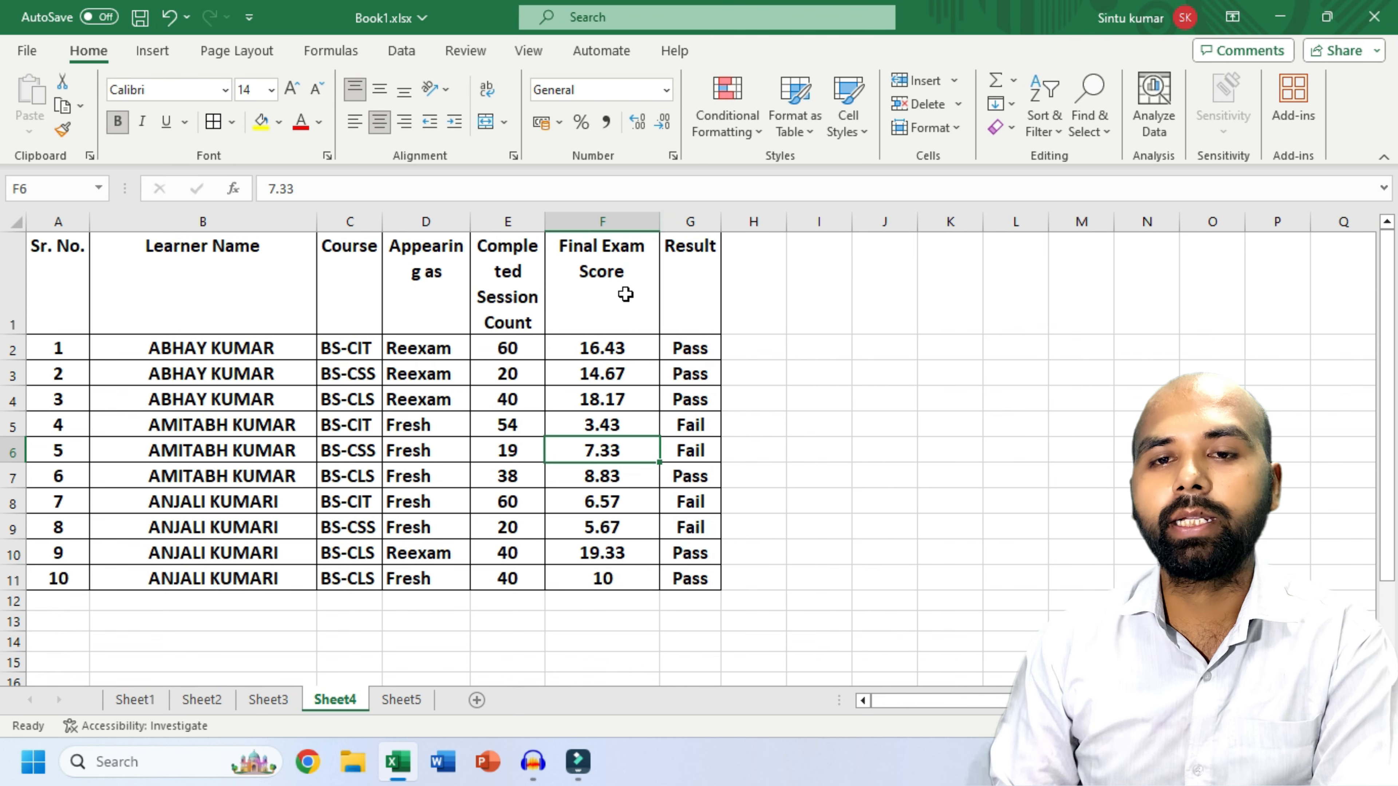
- Remove text wrapping from the header row A1:G1 and widen column E slightly
drag(75, 275, 665, 278)
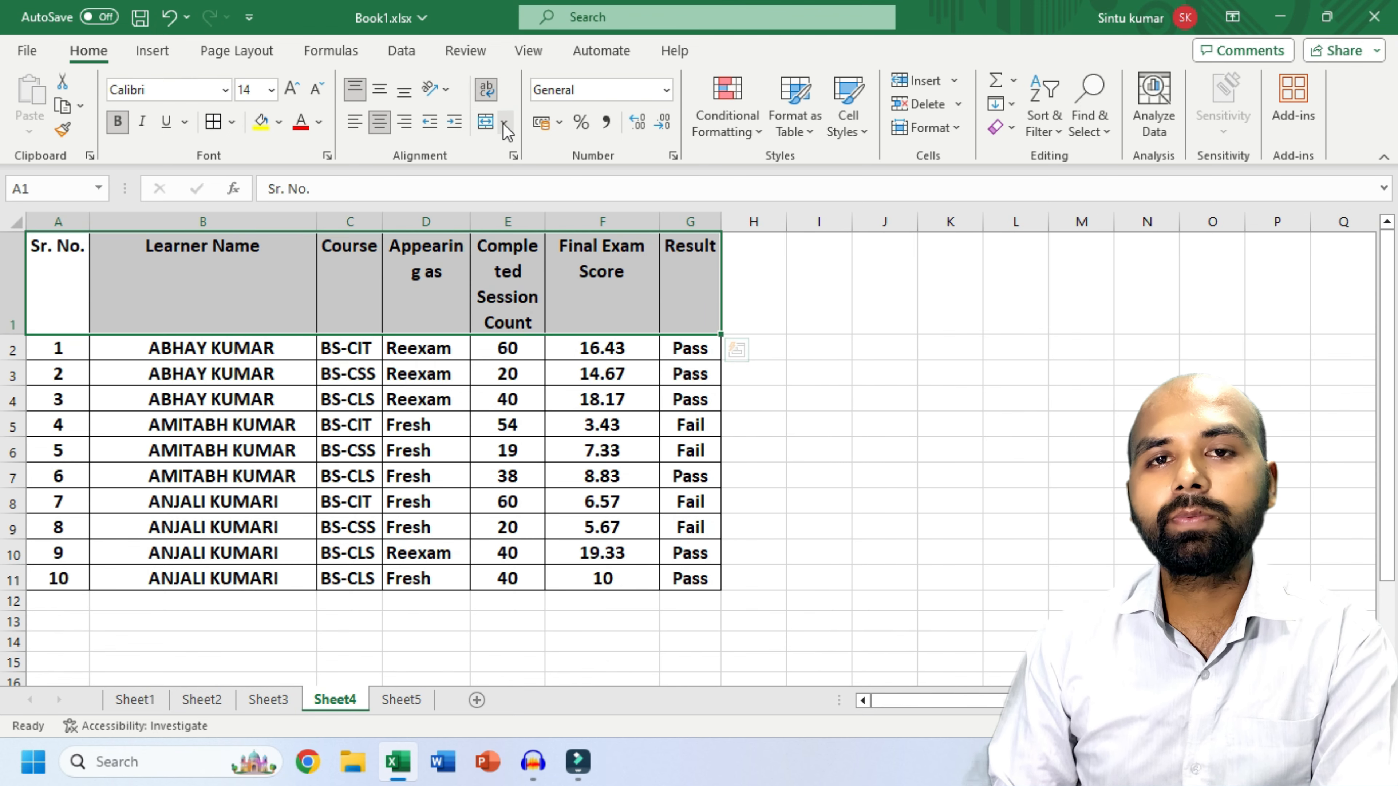
click(486, 93)
mouse_move(541, 223)
mouse_down()
mouse_move(609, 223)
mouse_move(560, 224)
mouse_up()
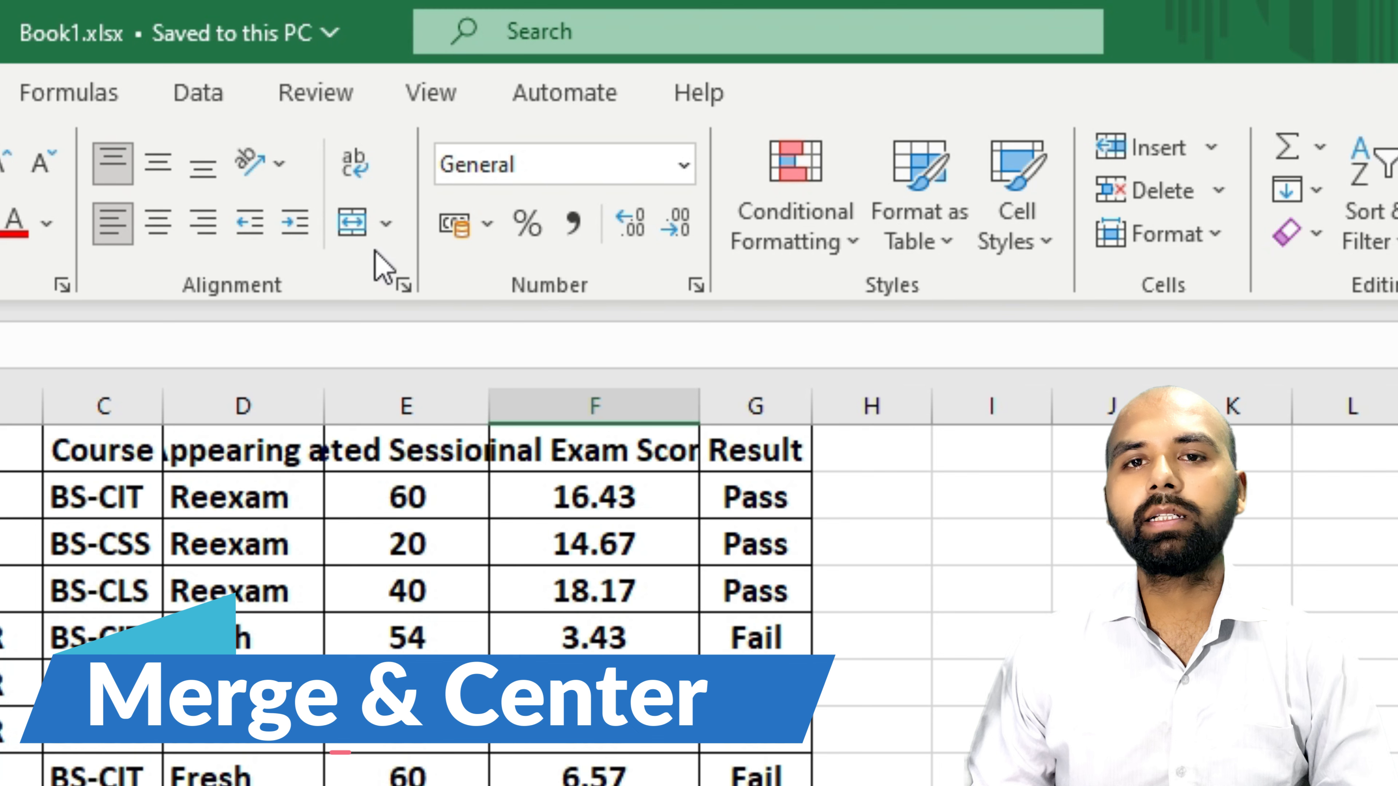
- Review the merge options and apply Merge & Center to the empty range I3:K12
click(390, 231)
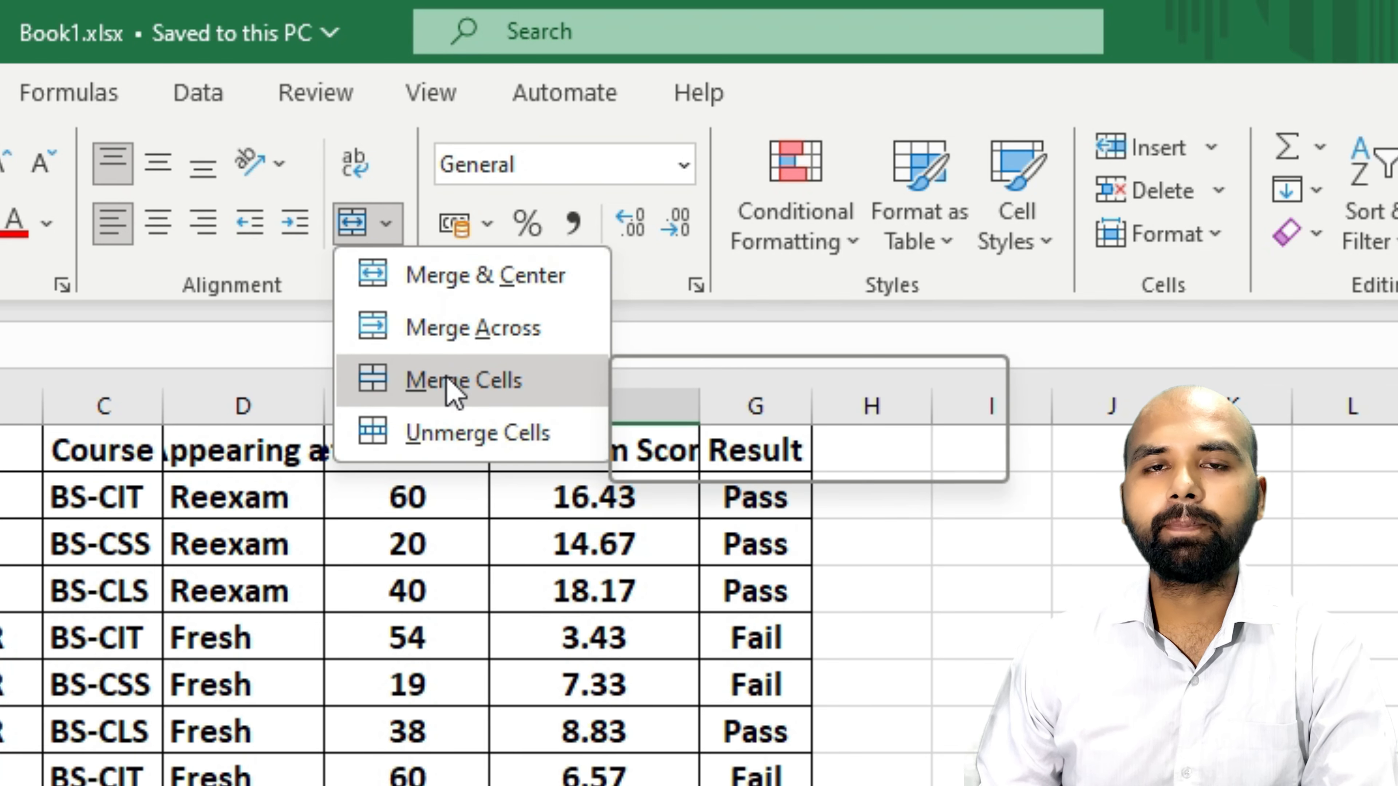
click(864, 639)
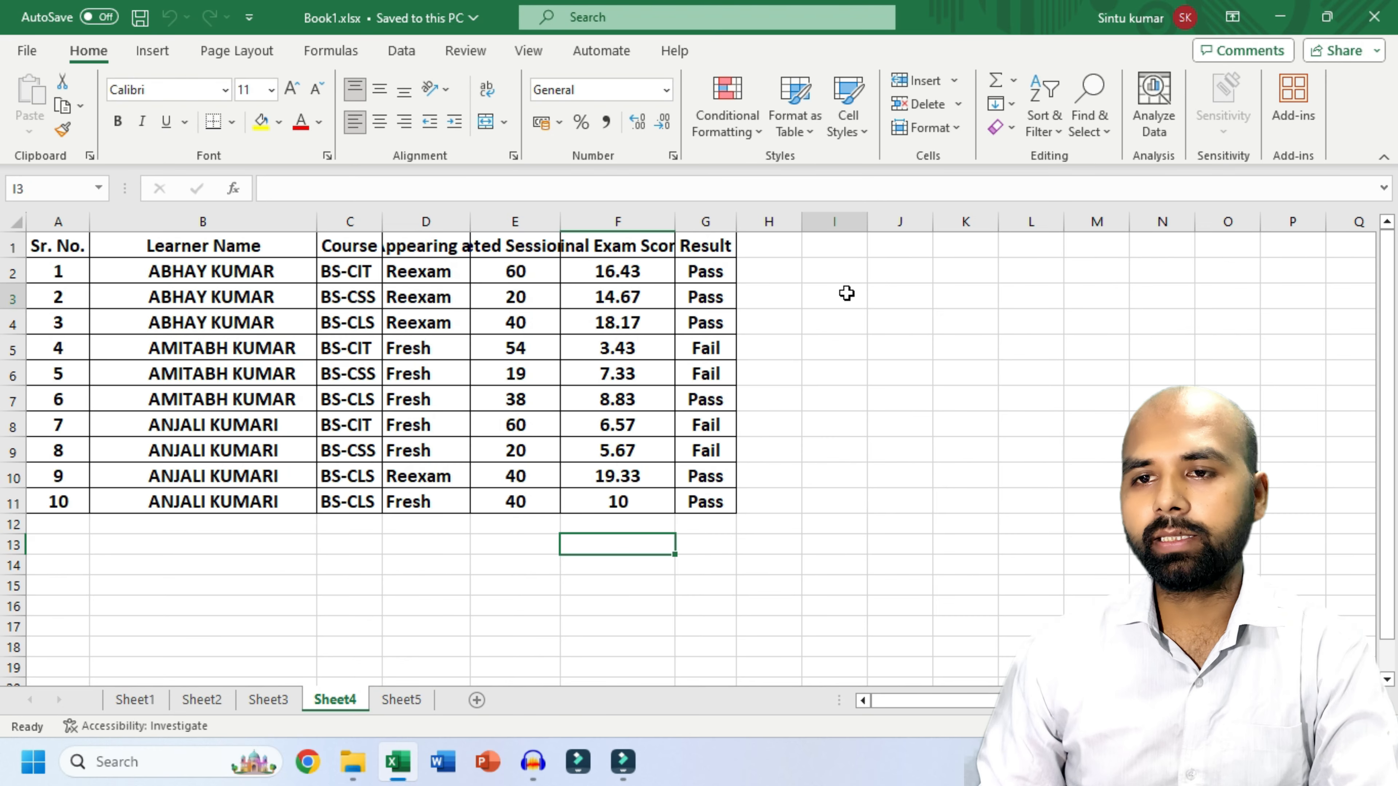
drag(1012, 535, 1135, 720)
drag(914, 393, 990, 522)
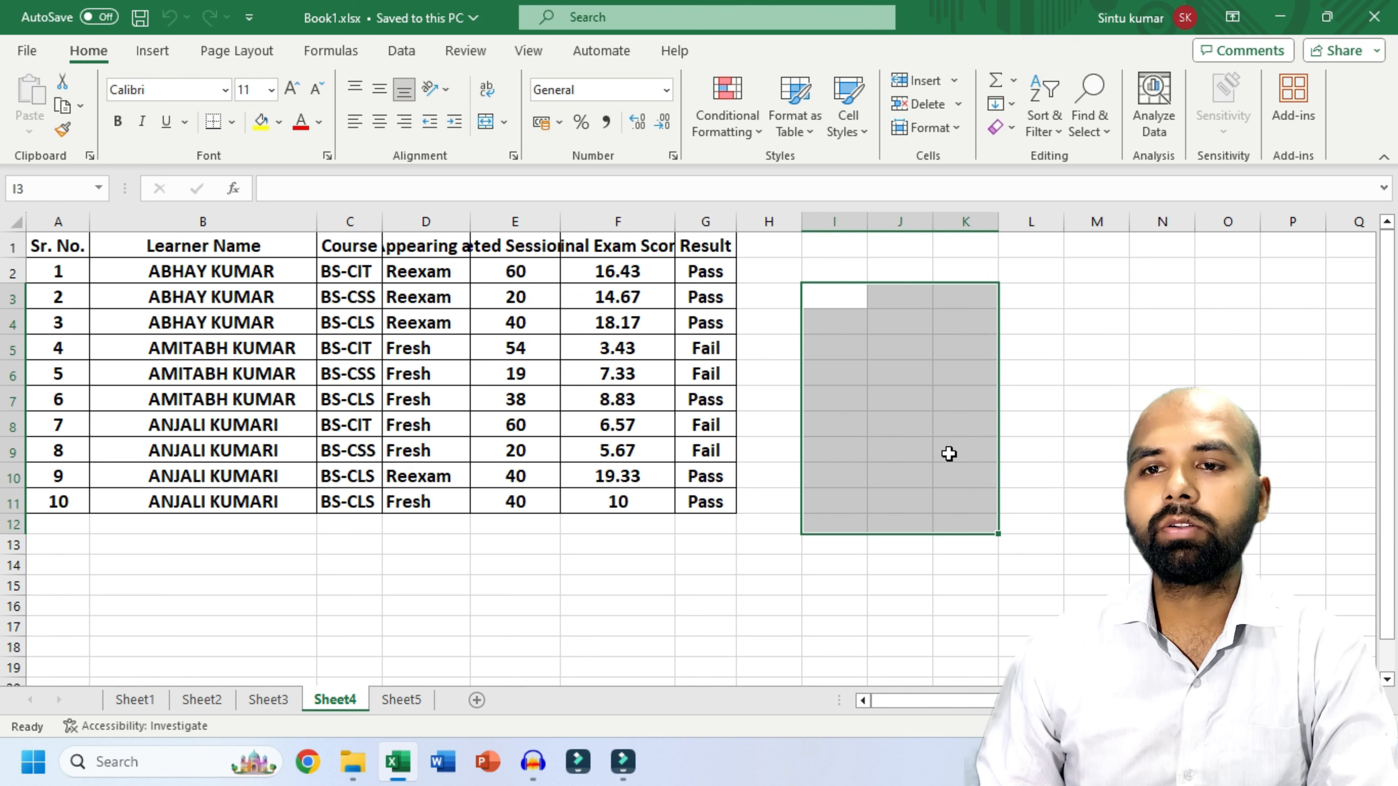
click(485, 128)
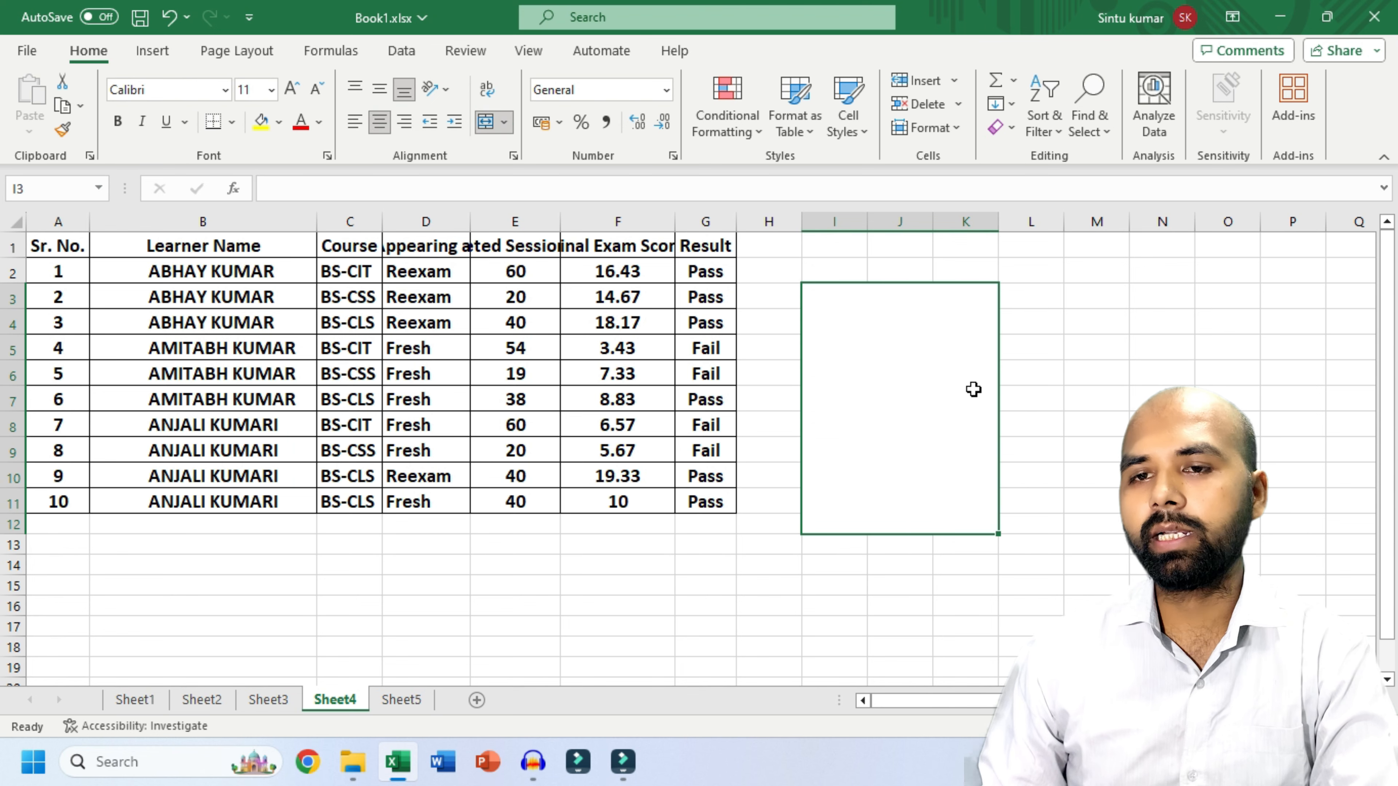
- Enter the sample text "vbnv" in the merged cell I3:K12
text(vbnv)
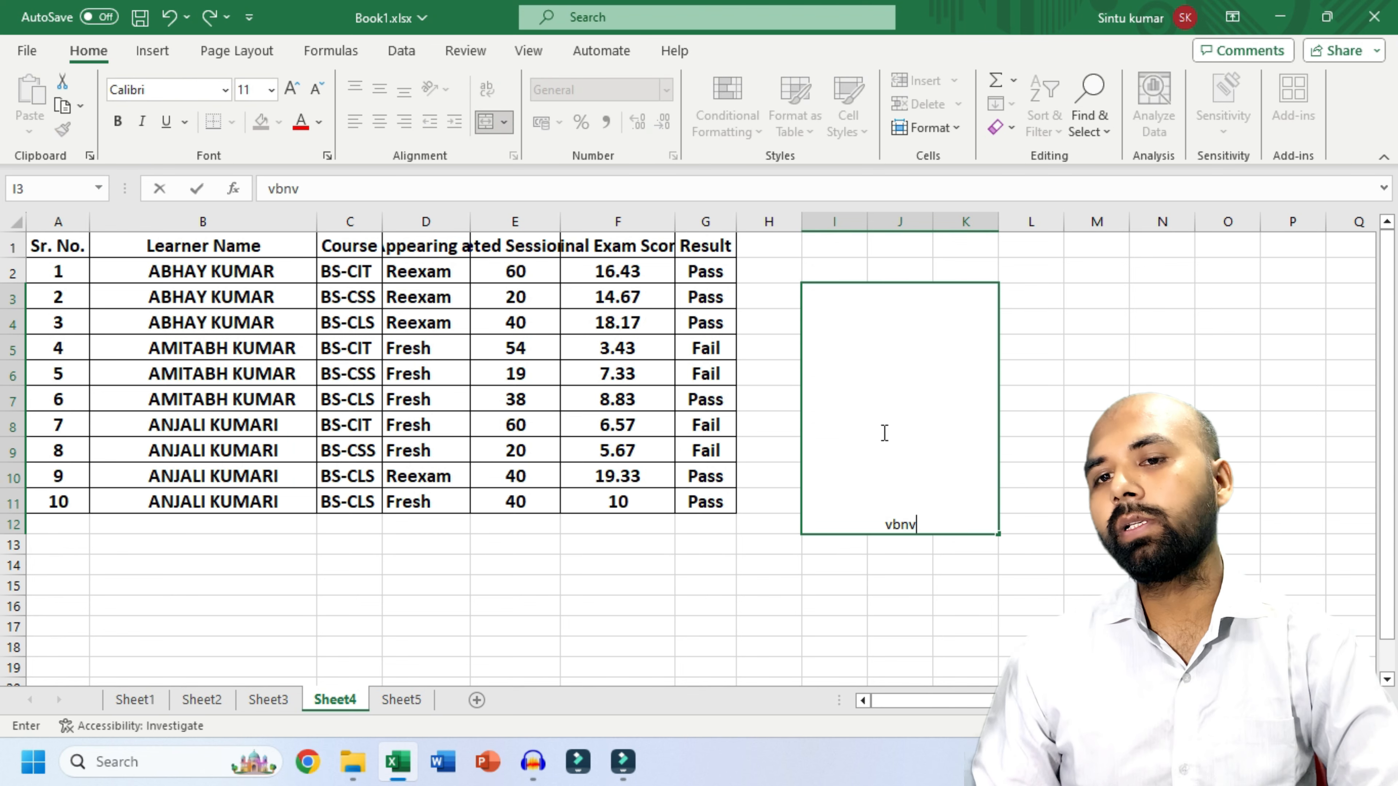
click(900, 412)
key(Return)
click(898, 471)
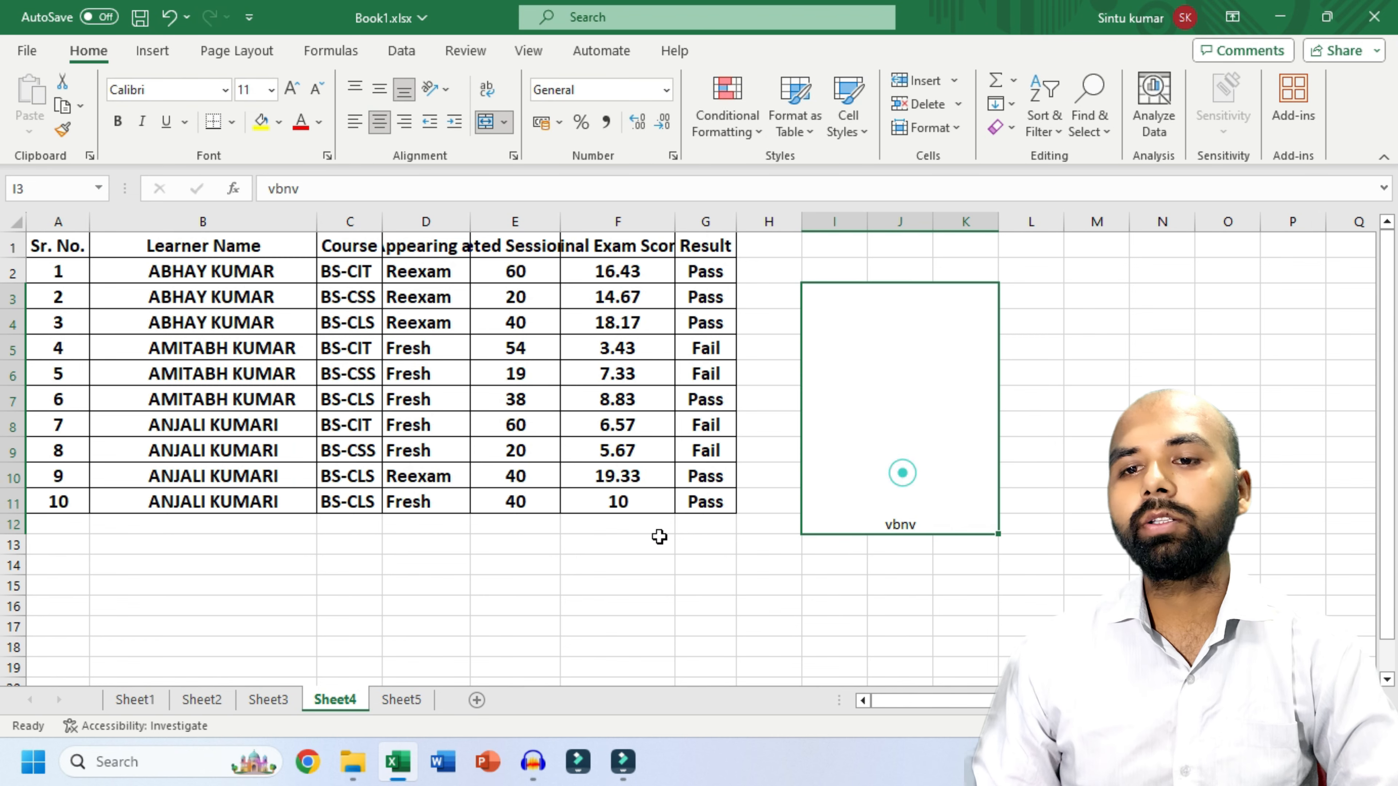
- Try top and left alignment on the merged cell's text, finishing with middle and centre alignment
click(379, 88)
click(354, 88)
click(355, 121)
click(379, 122)
click(379, 88)
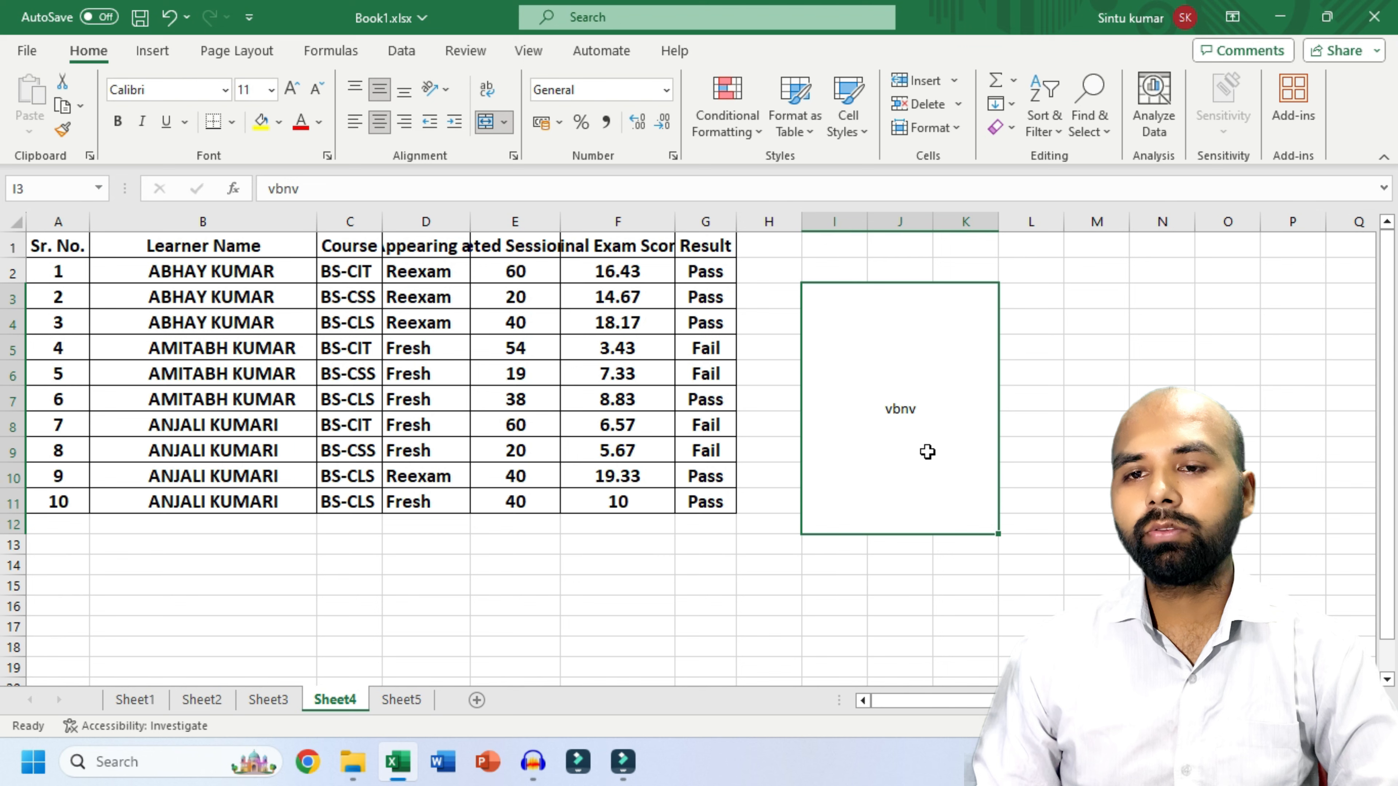
click(705, 585)
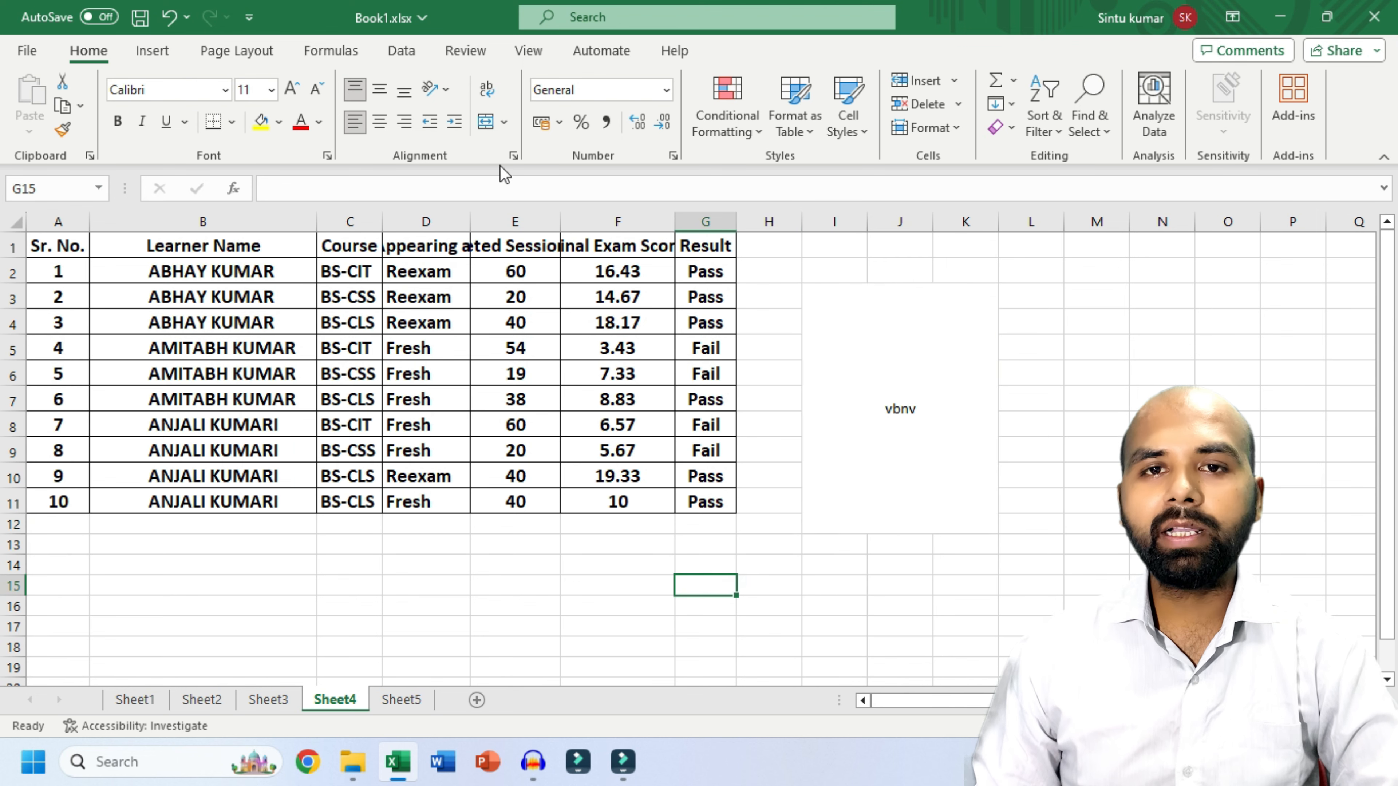
- Review the merge options and examine how the title row on Sheet2 is merged across columns A to J
click(505, 123)
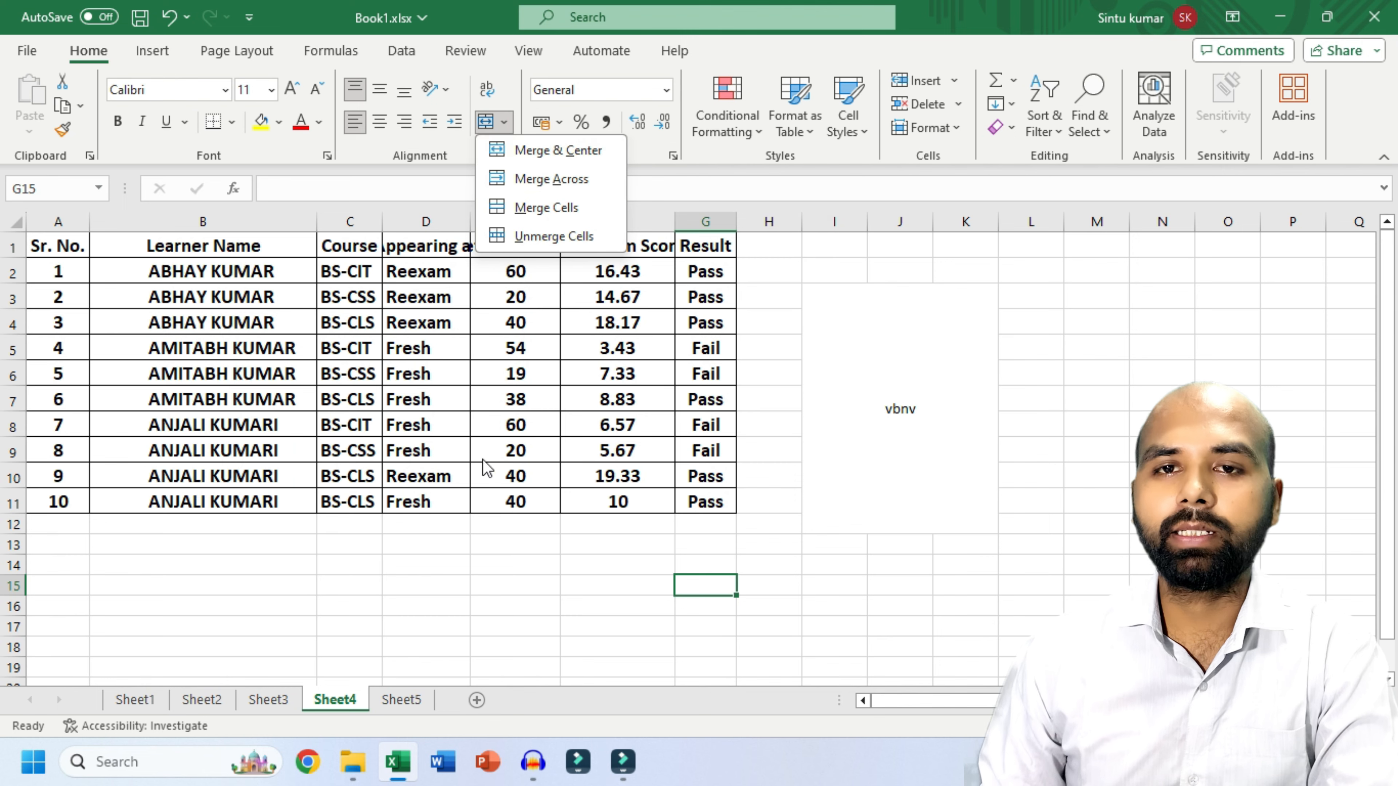
click(271, 702)
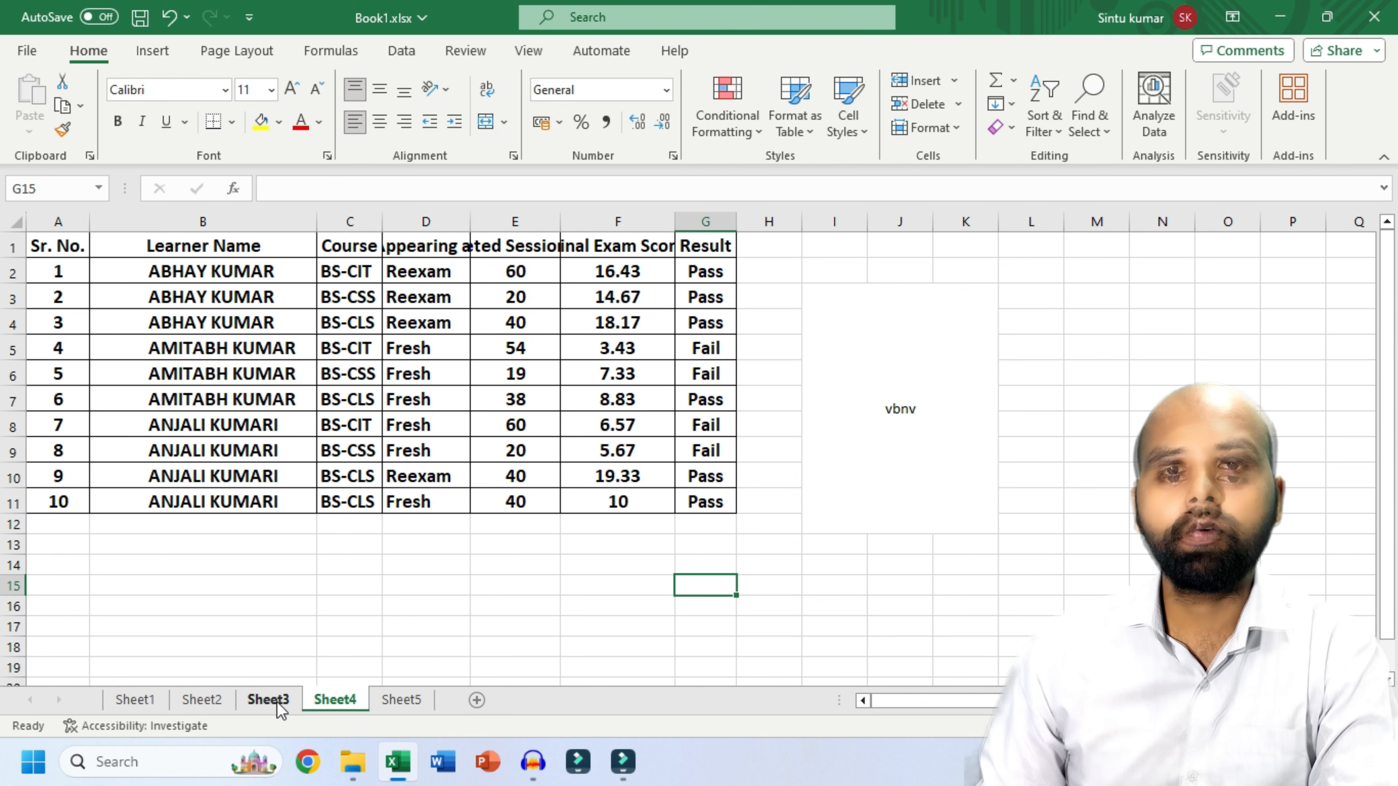
click(271, 700)
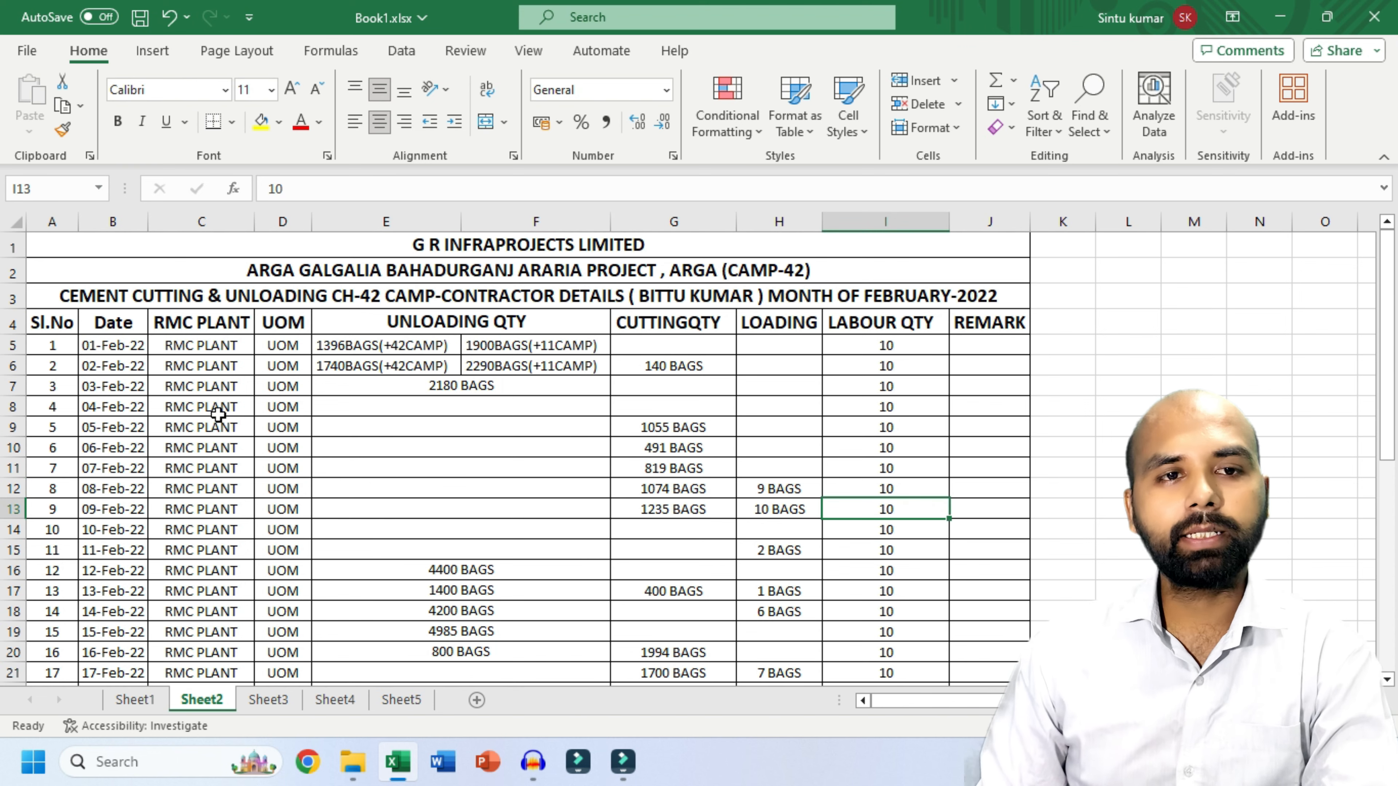
click(48, 247)
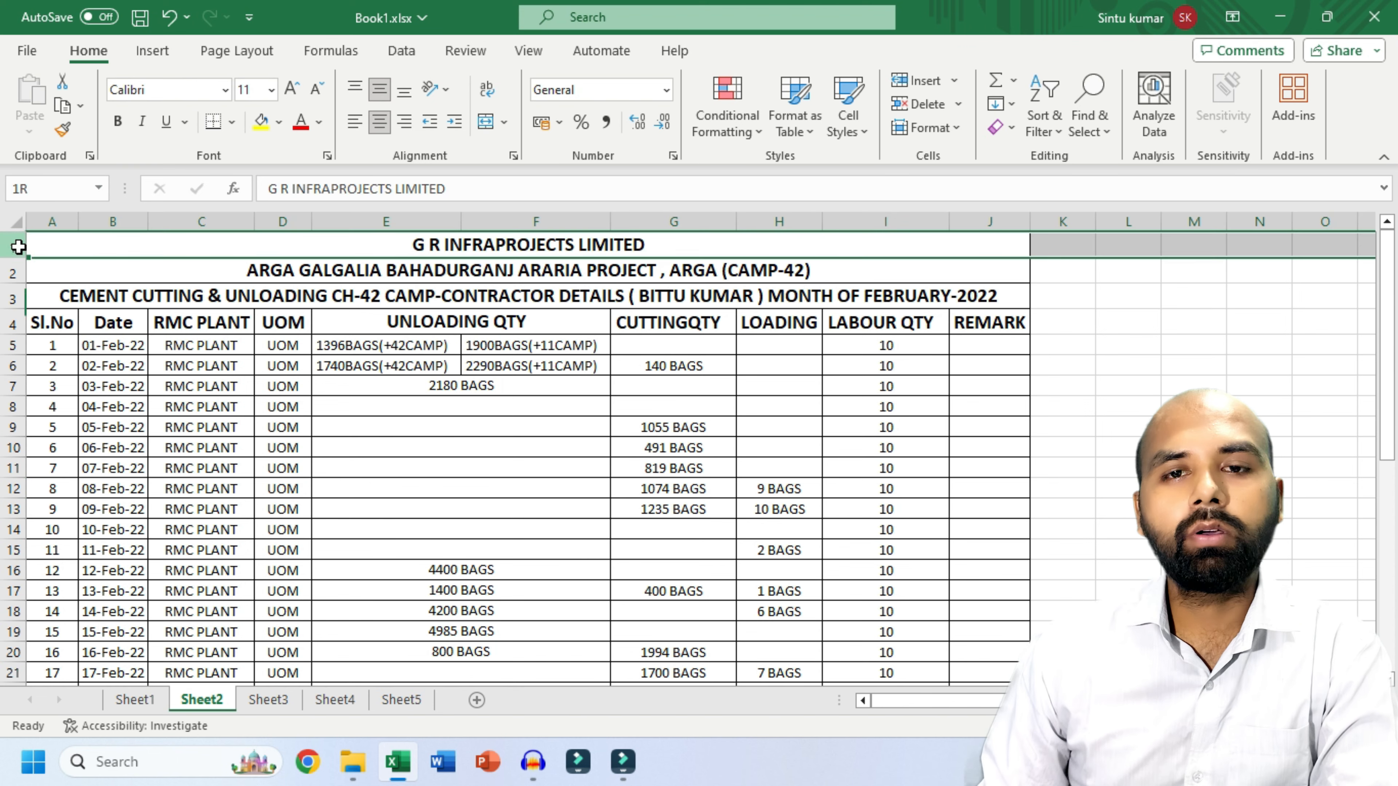
click(164, 358)
click(53, 222)
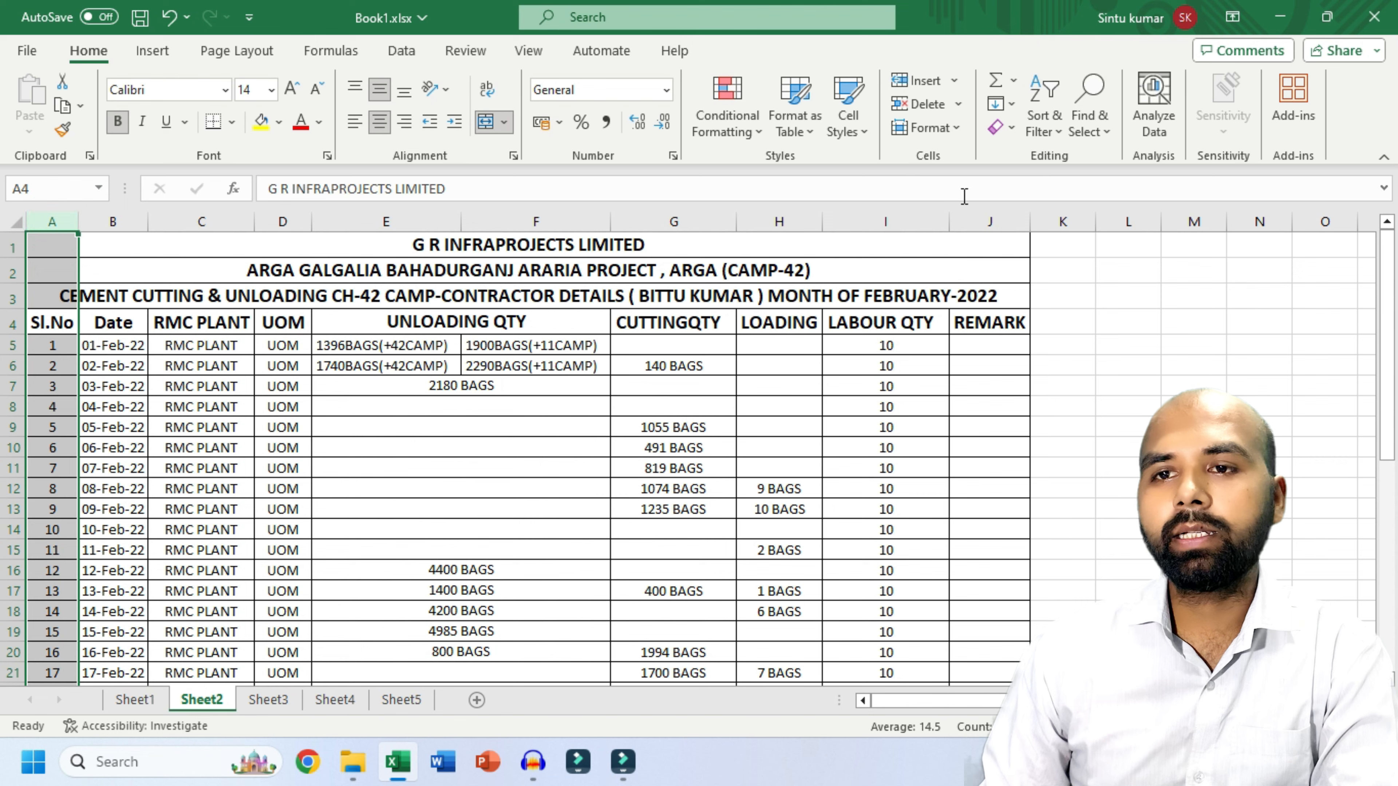
click(989, 222)
click(990, 248)
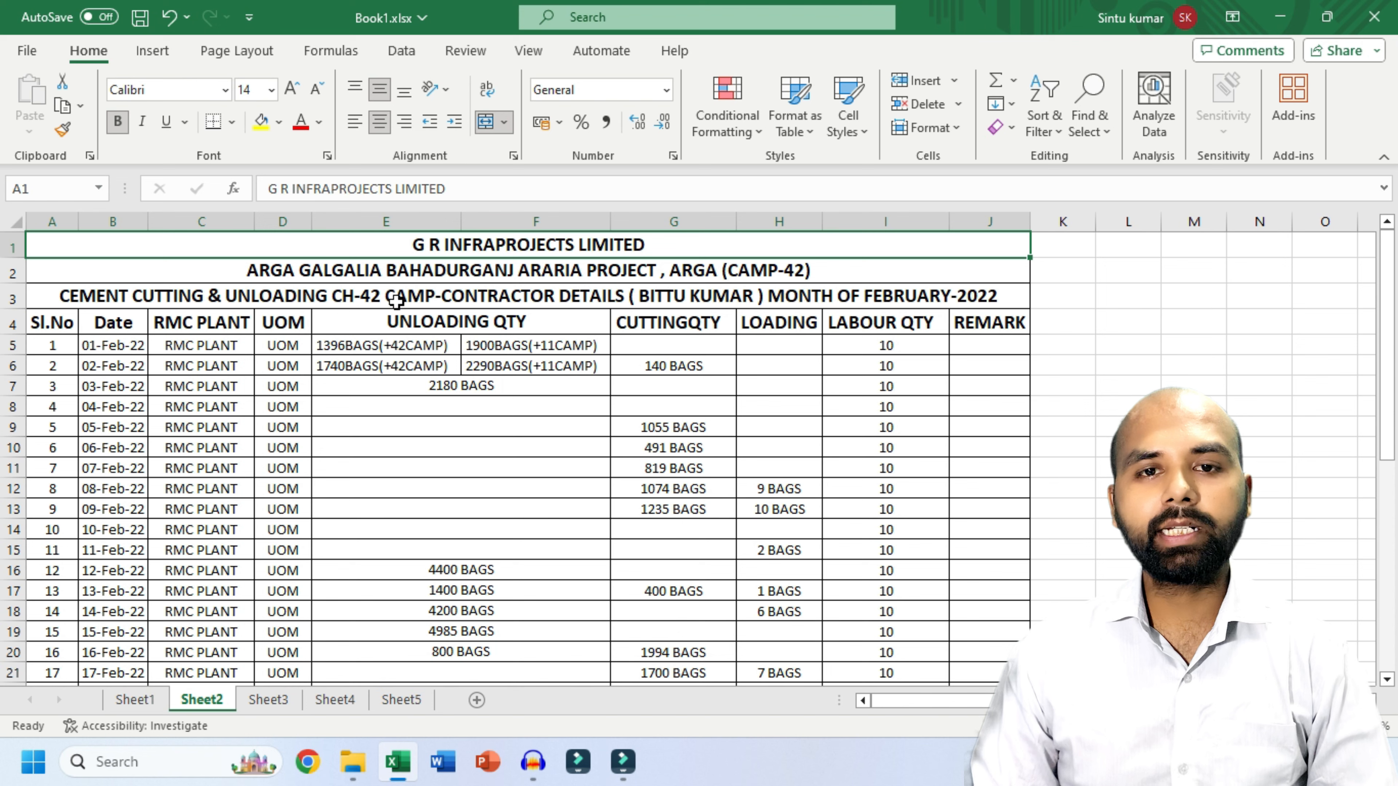
- Insert the new worksheet Sheet6 after Sheet2 and select the block A1:J5
click(468, 700)
click(611, 470)
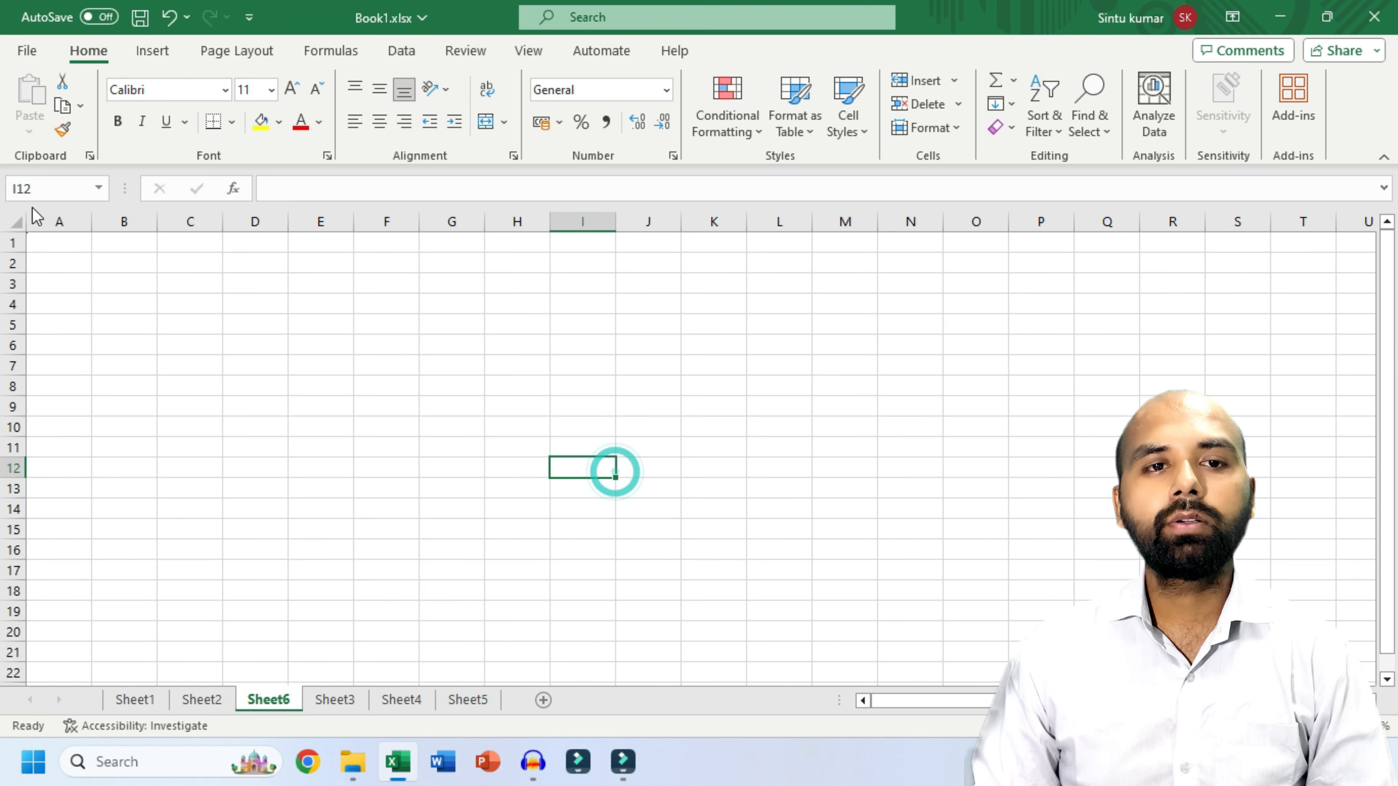
drag(56, 243, 669, 328)
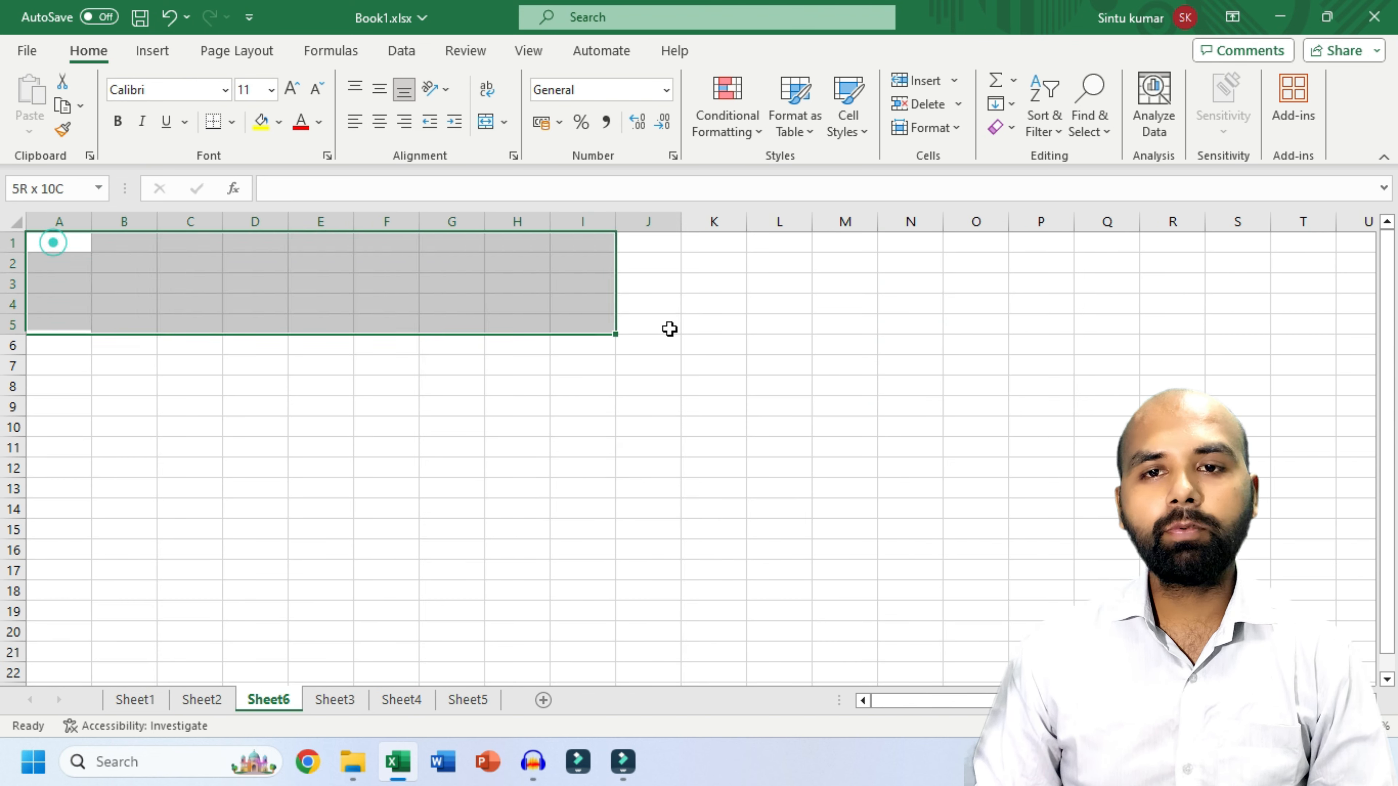
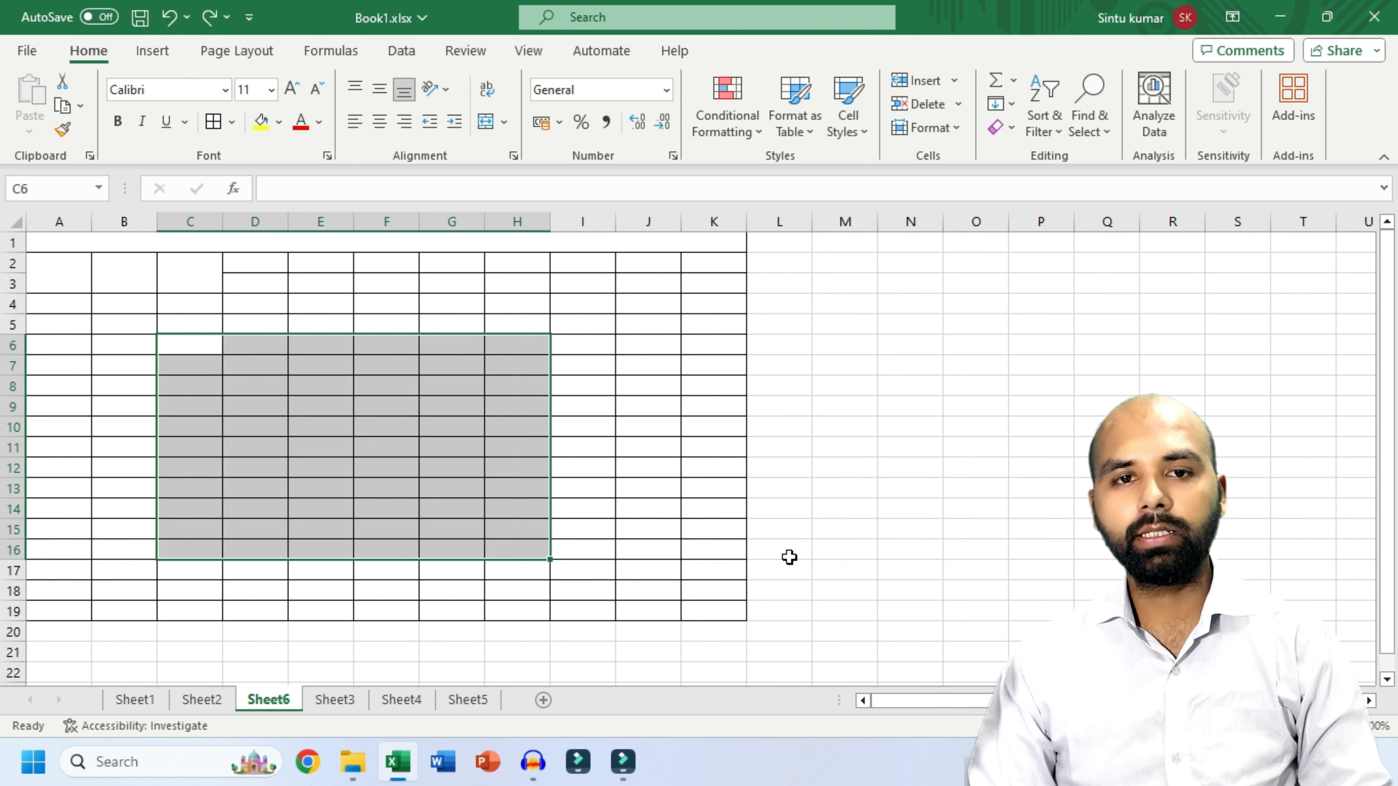
- Review the merge options and compare the separate cells in rows 5 and 6 of columns E and F on Sheet2 with the merged cells below
click(424, 468)
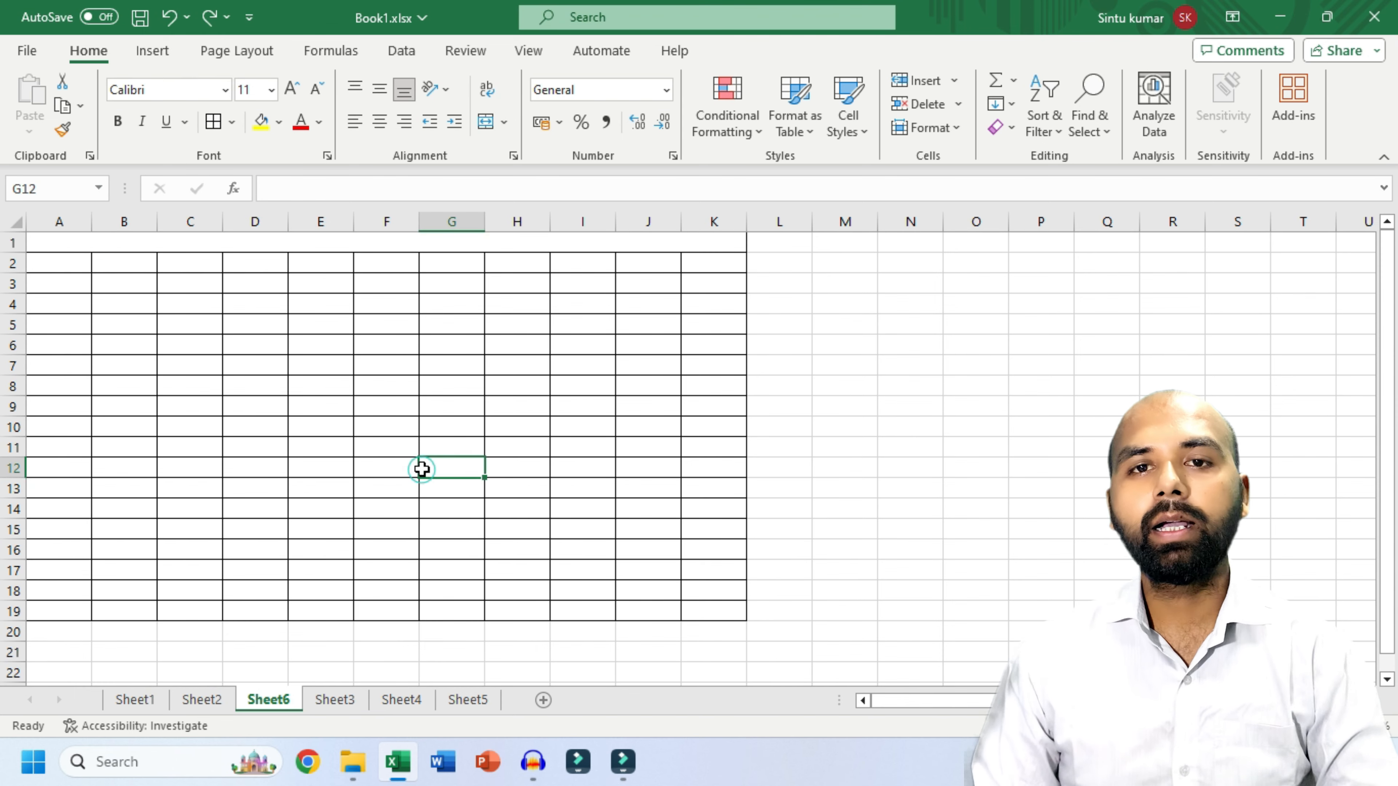
click(503, 122)
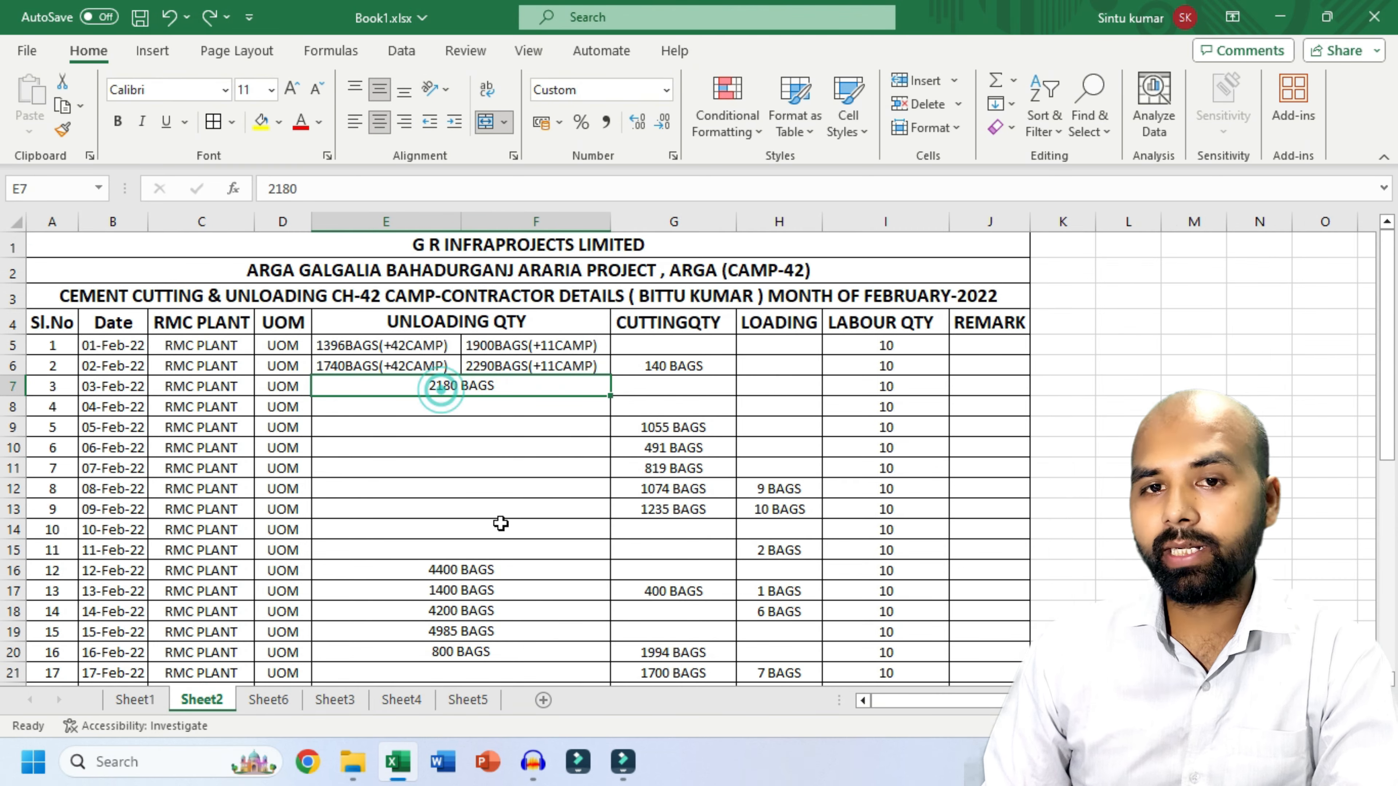
click(390, 222)
click(568, 215)
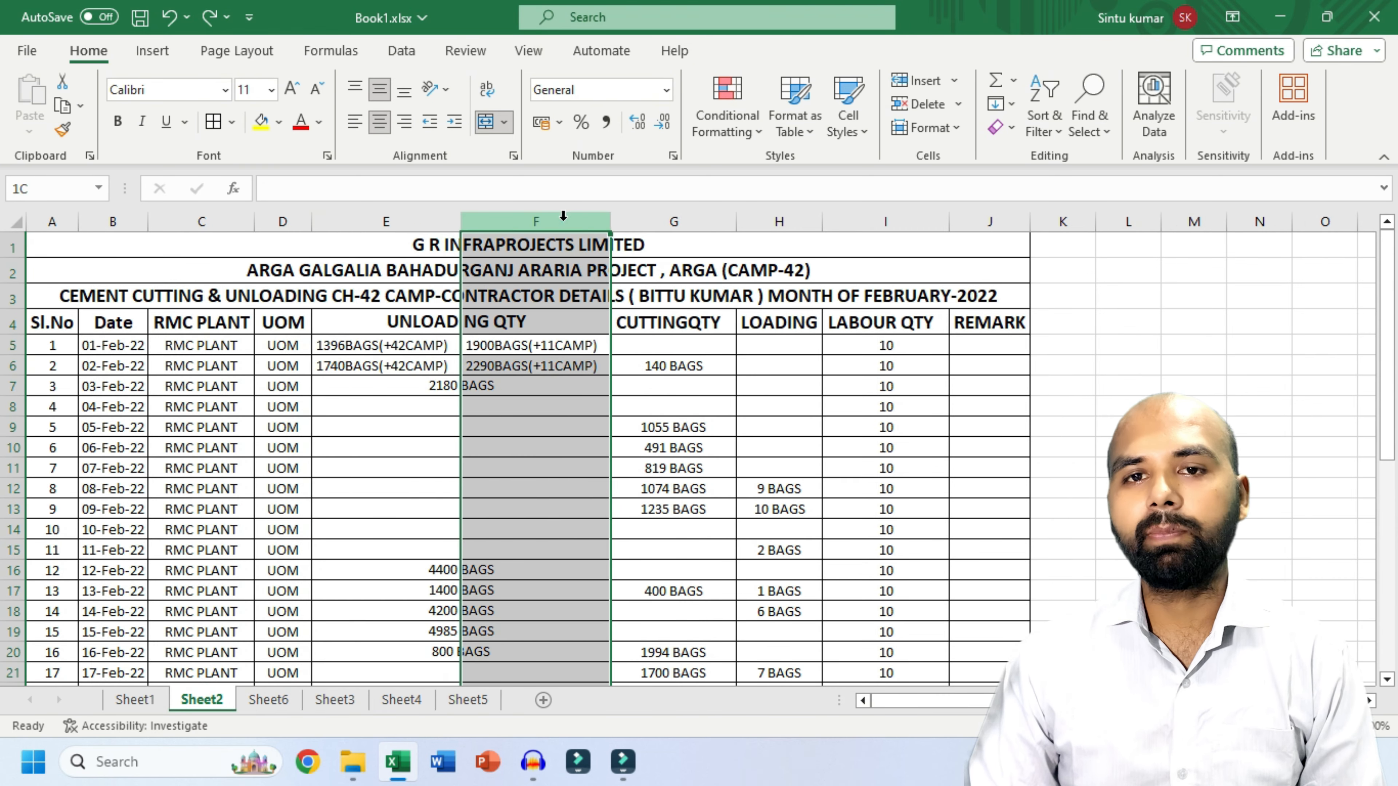
click(363, 491)
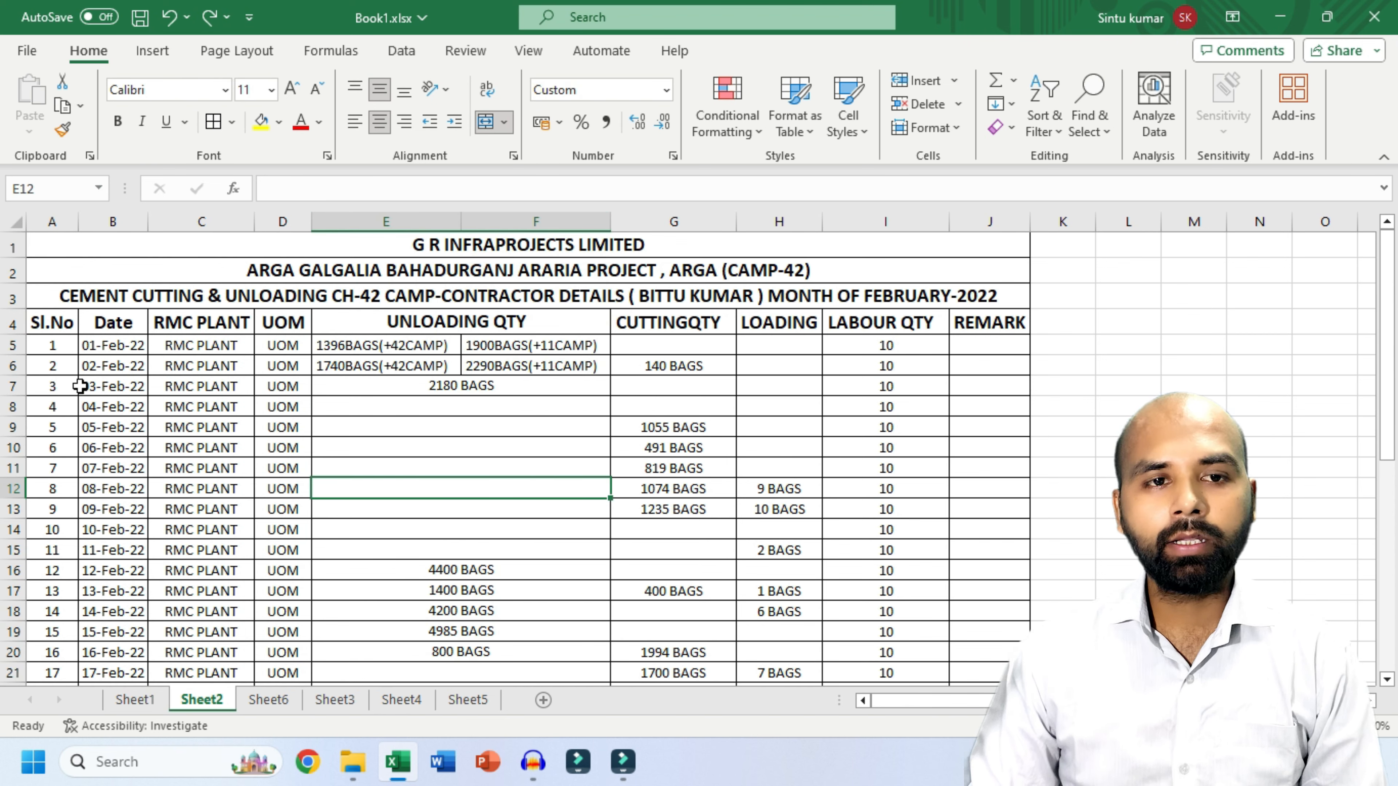
click(12, 348)
click(405, 484)
drag(412, 346, 411, 366)
drag(519, 348, 517, 366)
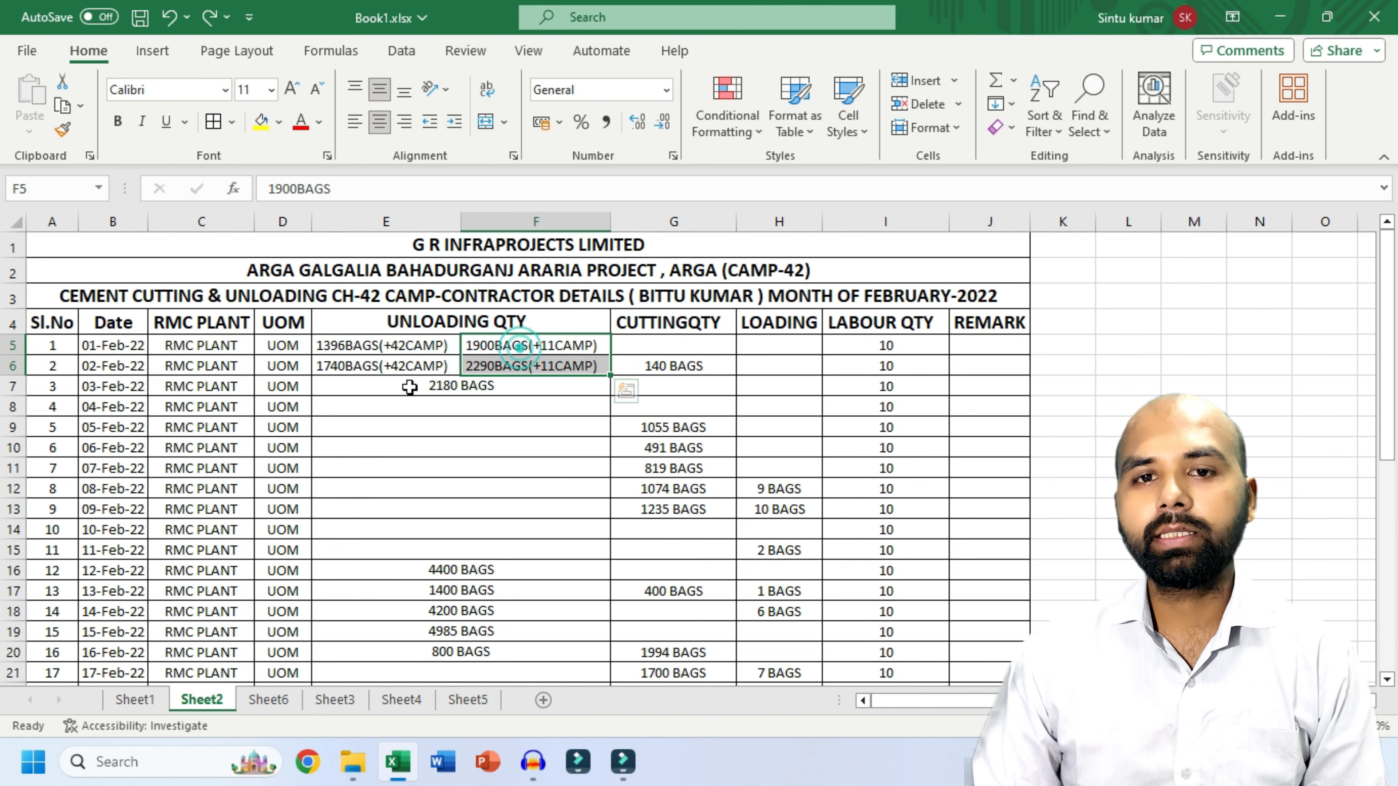
click(402, 472)
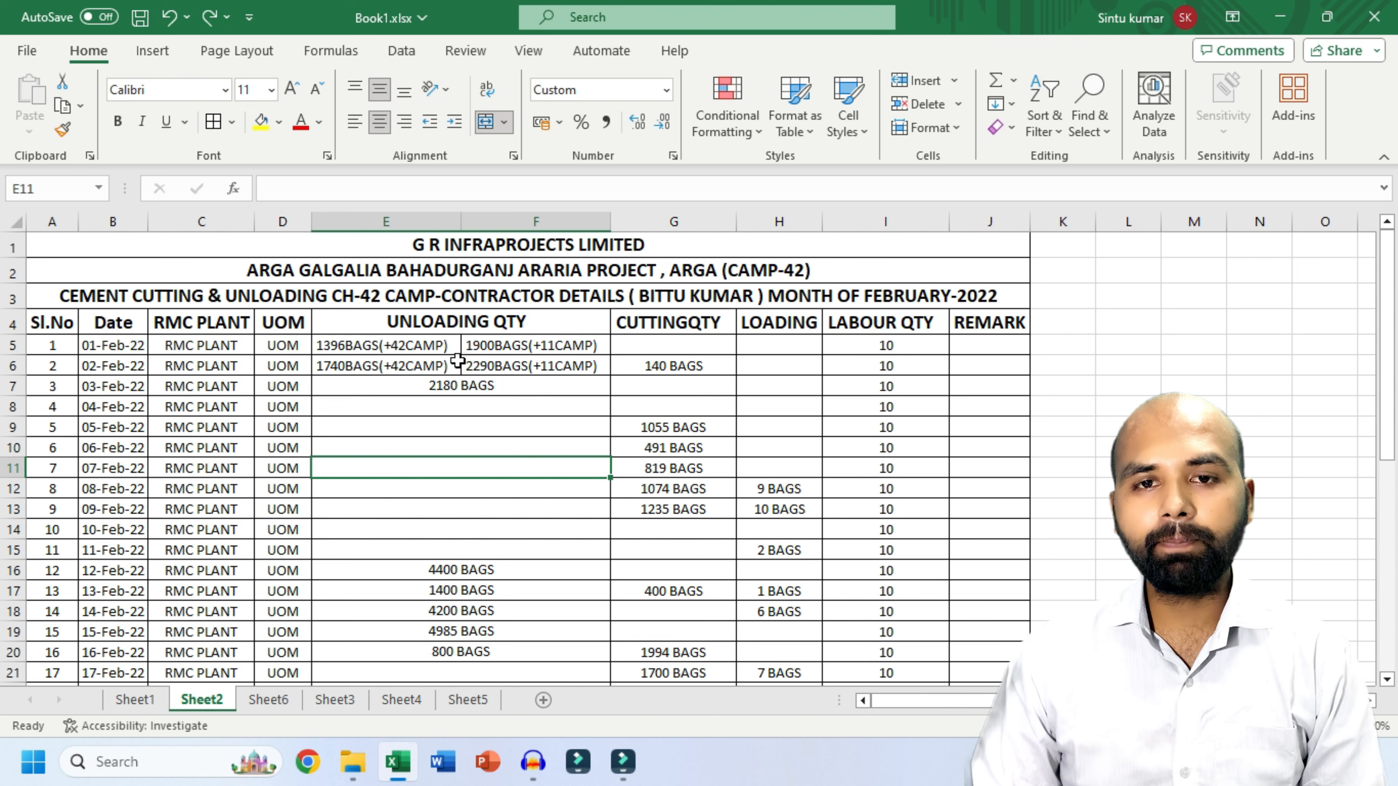
- Examine how the UNLOADING QTY heading and the quantity cells below span columns E and F
click(363, 321)
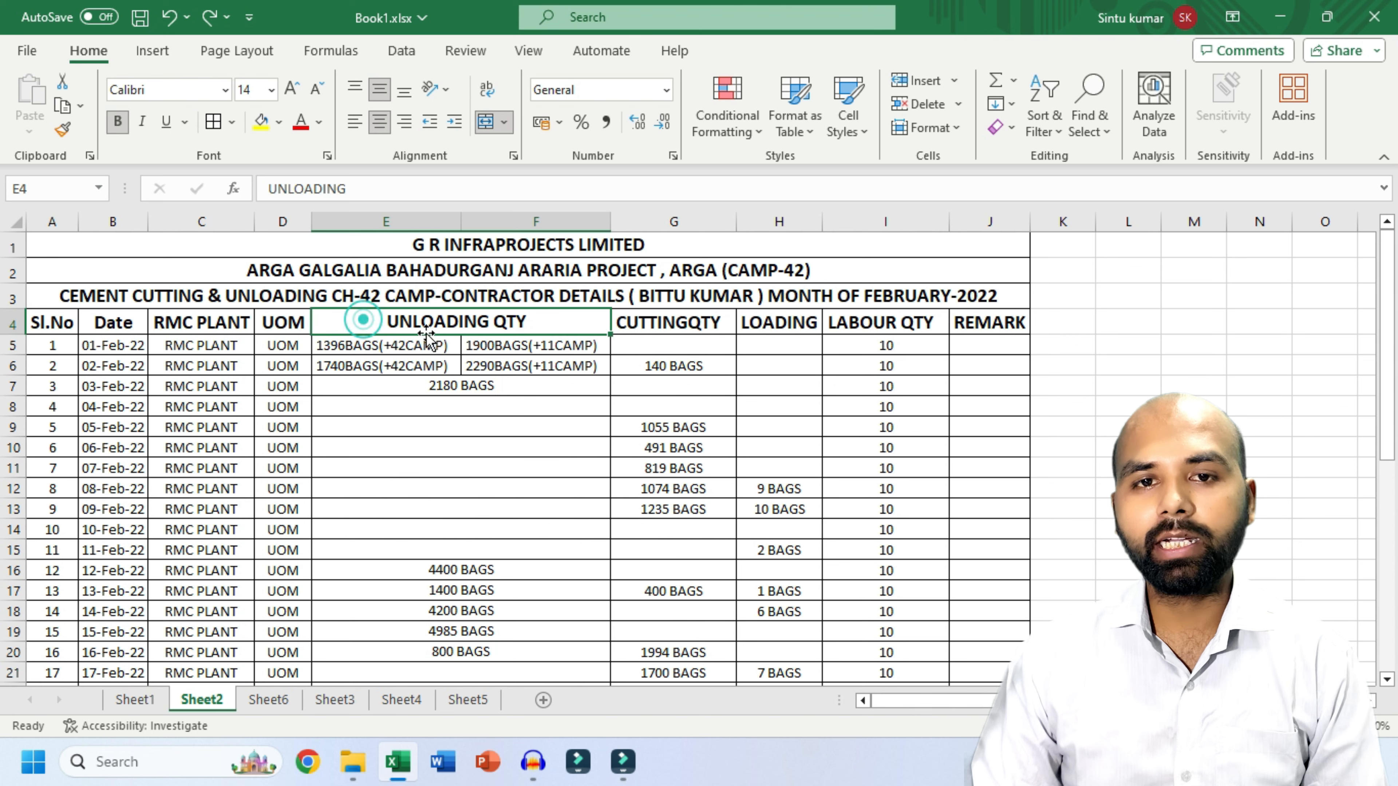
click(397, 223)
click(524, 215)
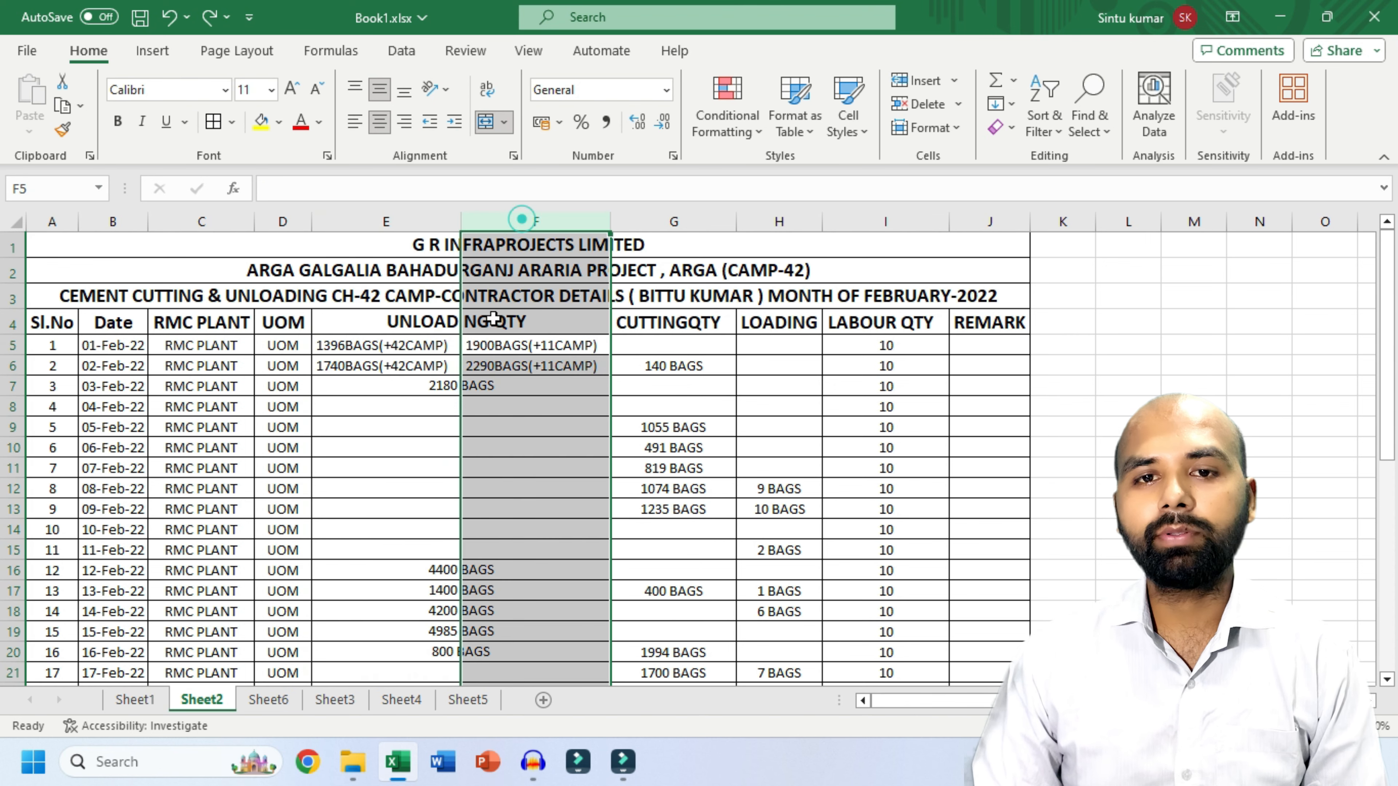
click(397, 507)
drag(385, 407, 467, 652)
click(426, 467)
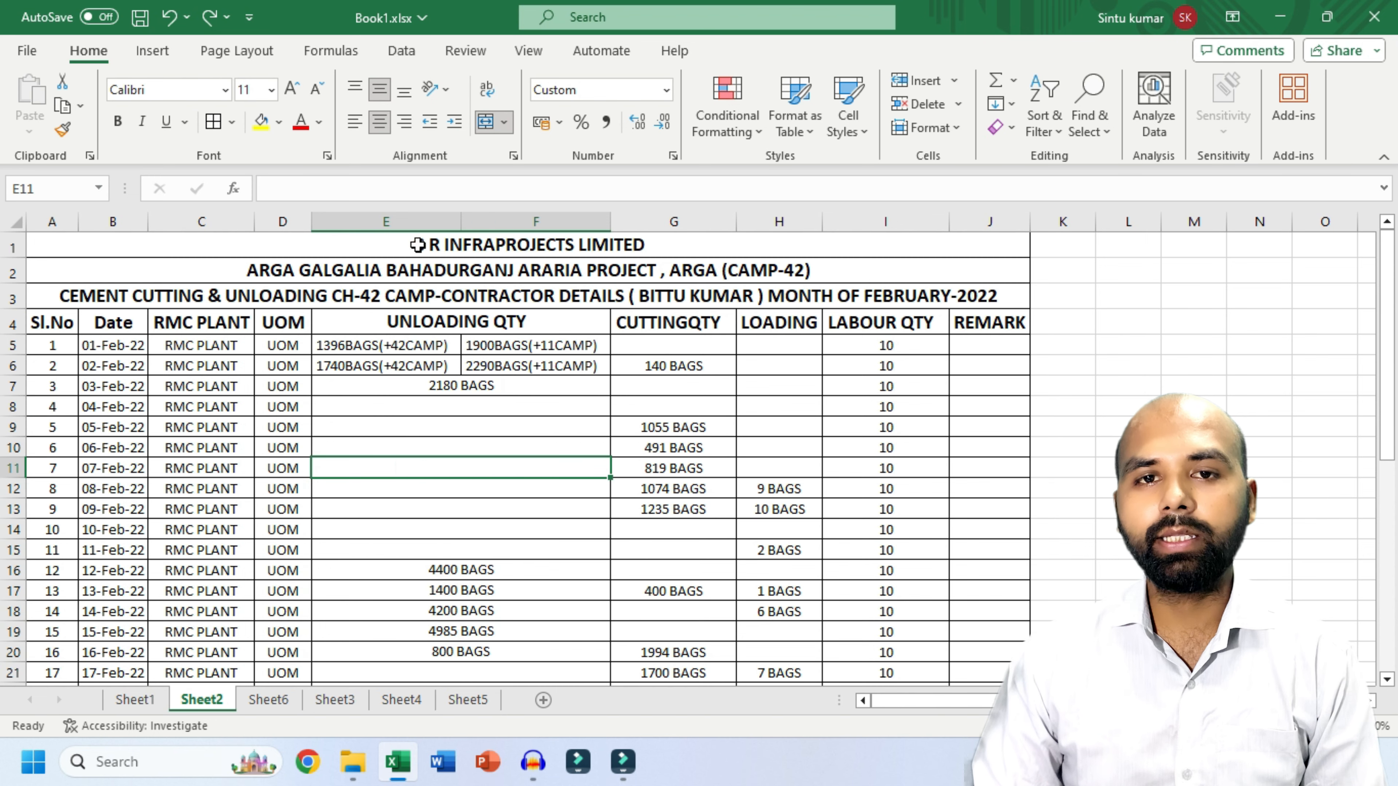
click(405, 222)
click(534, 222)
click(429, 523)
- Compare the split cells E5:F6 with the individually merged quantity cells in the rows below them
drag(418, 346, 508, 376)
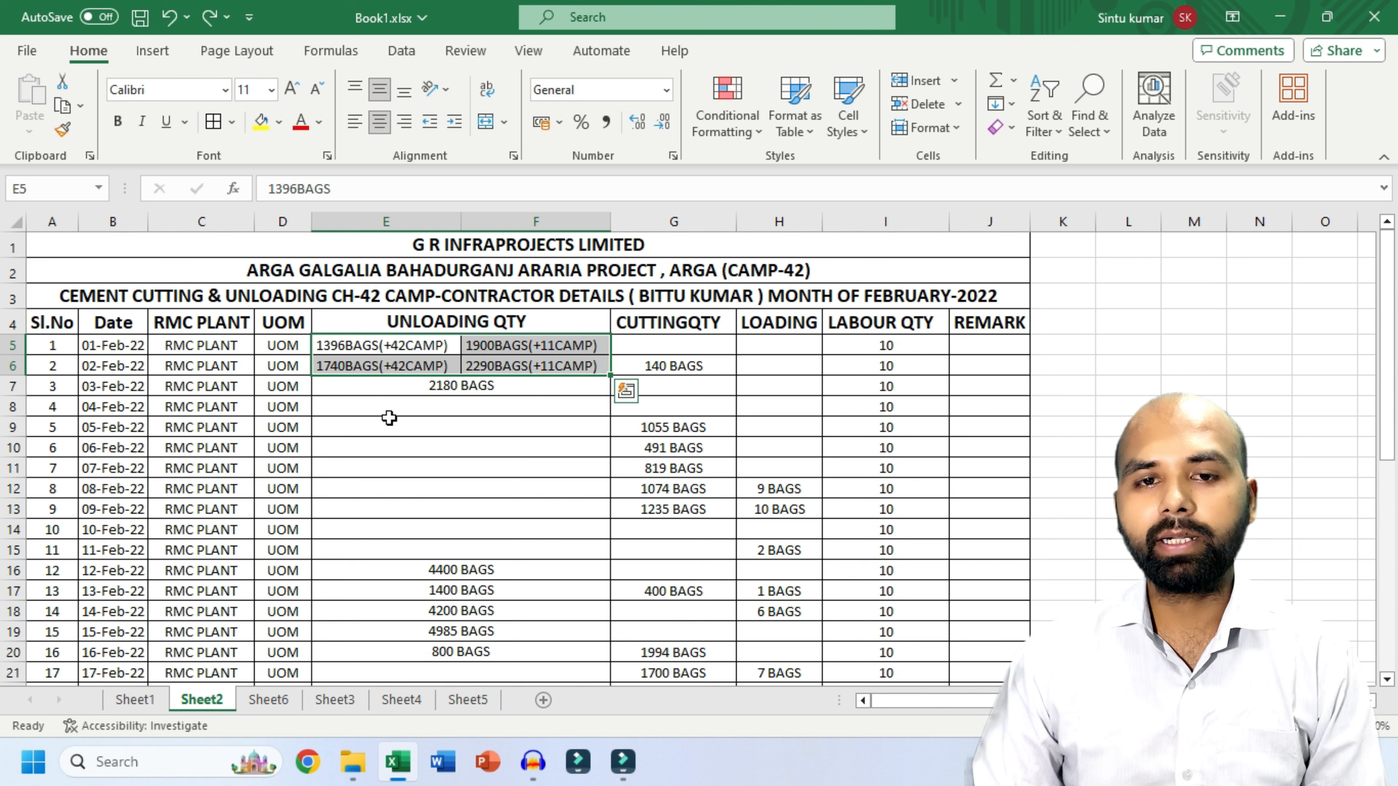
click(368, 413)
click(419, 471)
click(448, 517)
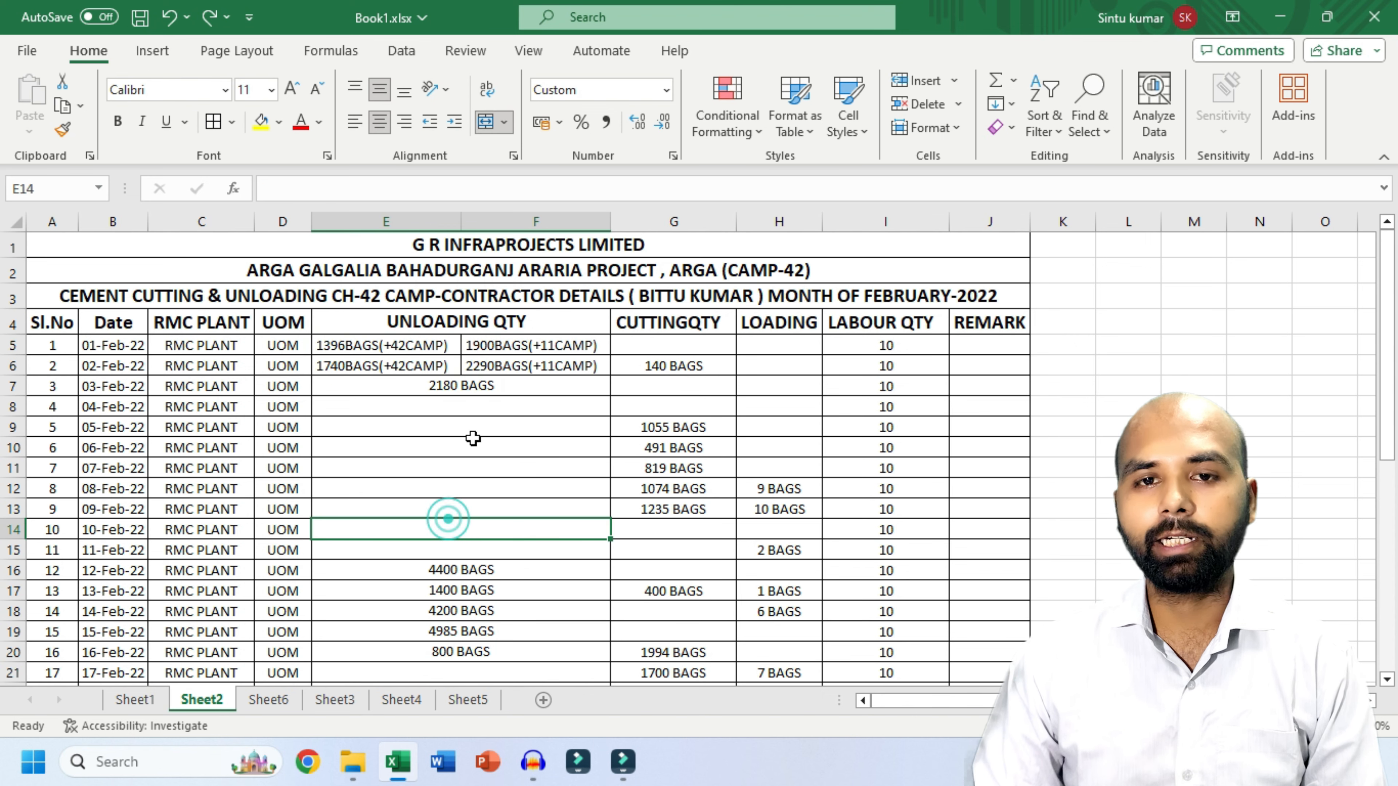
click(399, 351)
click(520, 344)
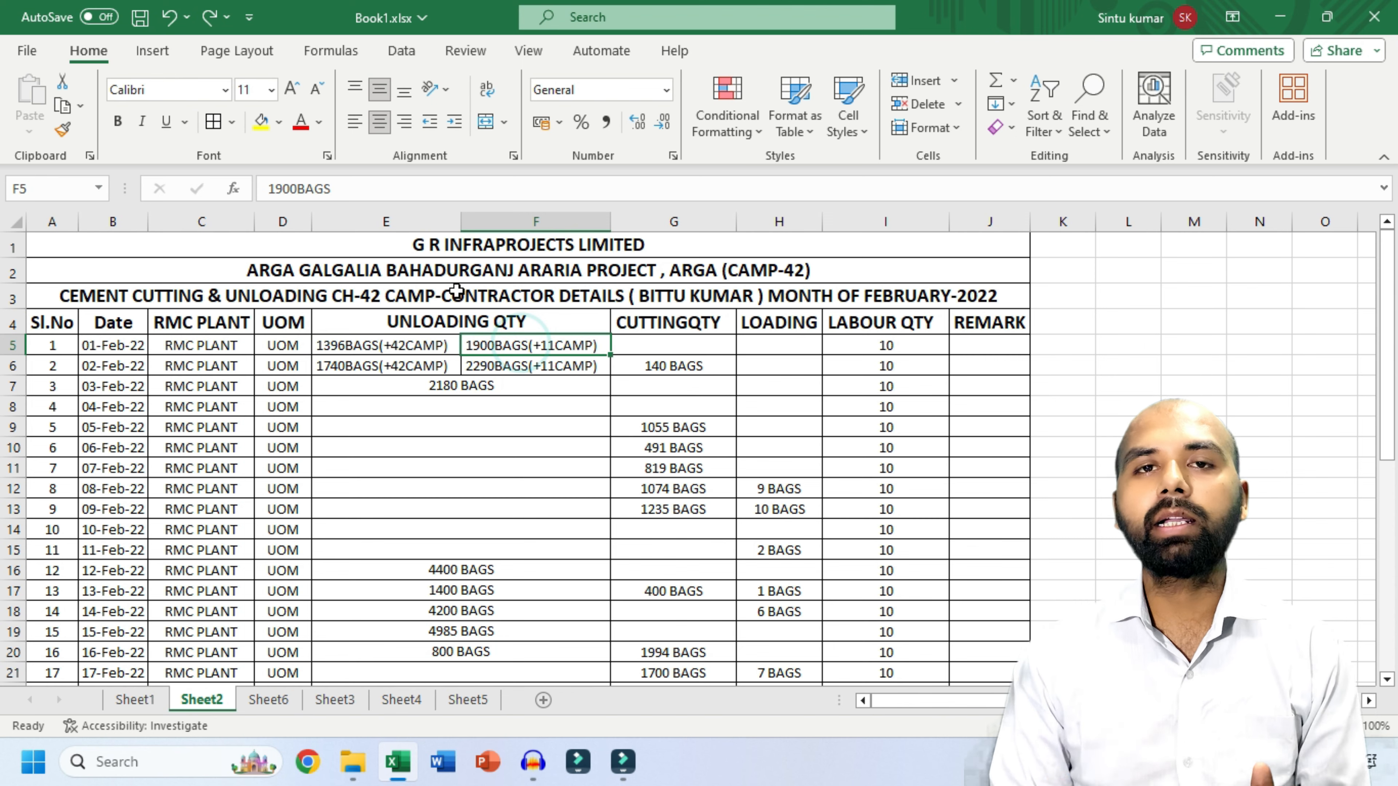
scroll(453, 429, down, 2)
scroll(455, 436, up, 2)
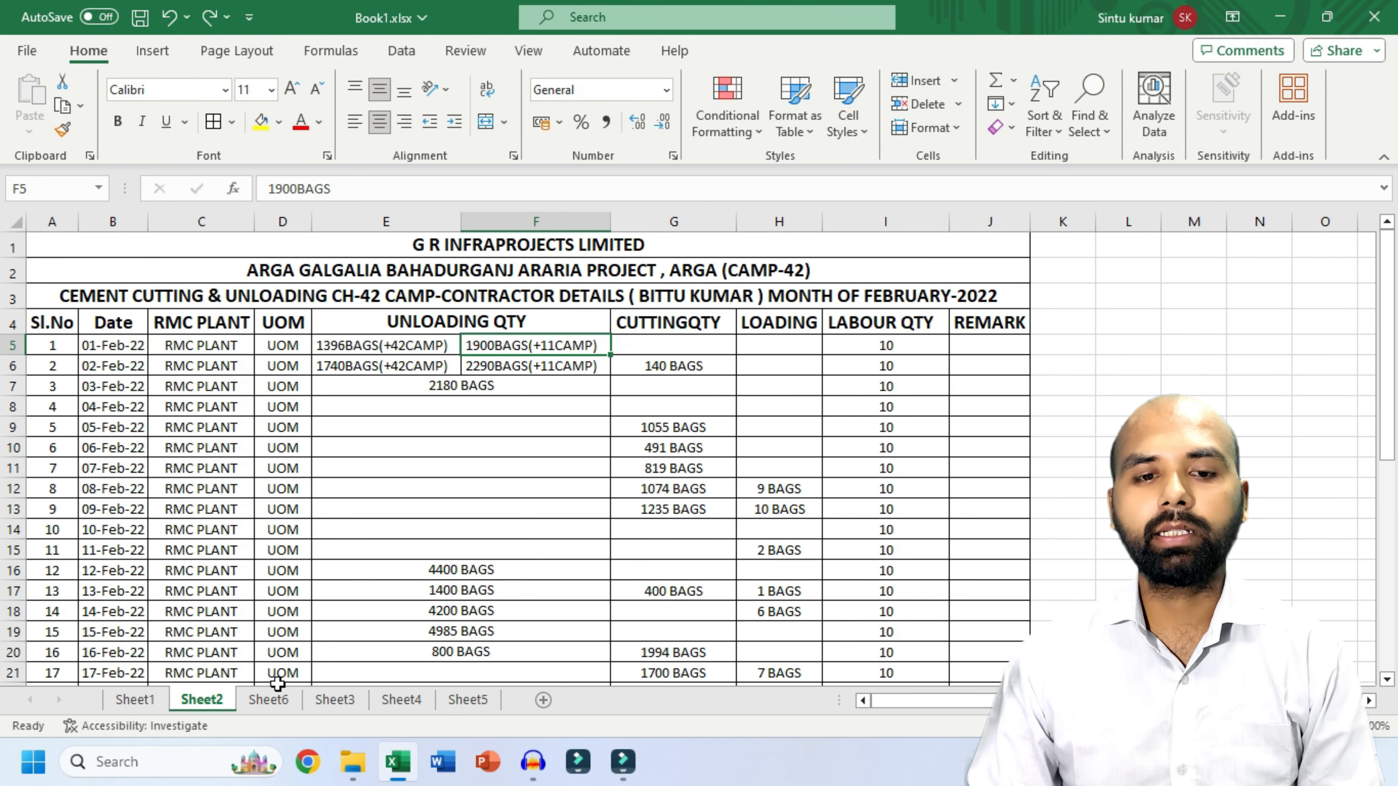
- Try merging columns E and F on Sheet6 one row at a time, rows 4 to 7, with Merge & Center
click(271, 705)
click(332, 426)
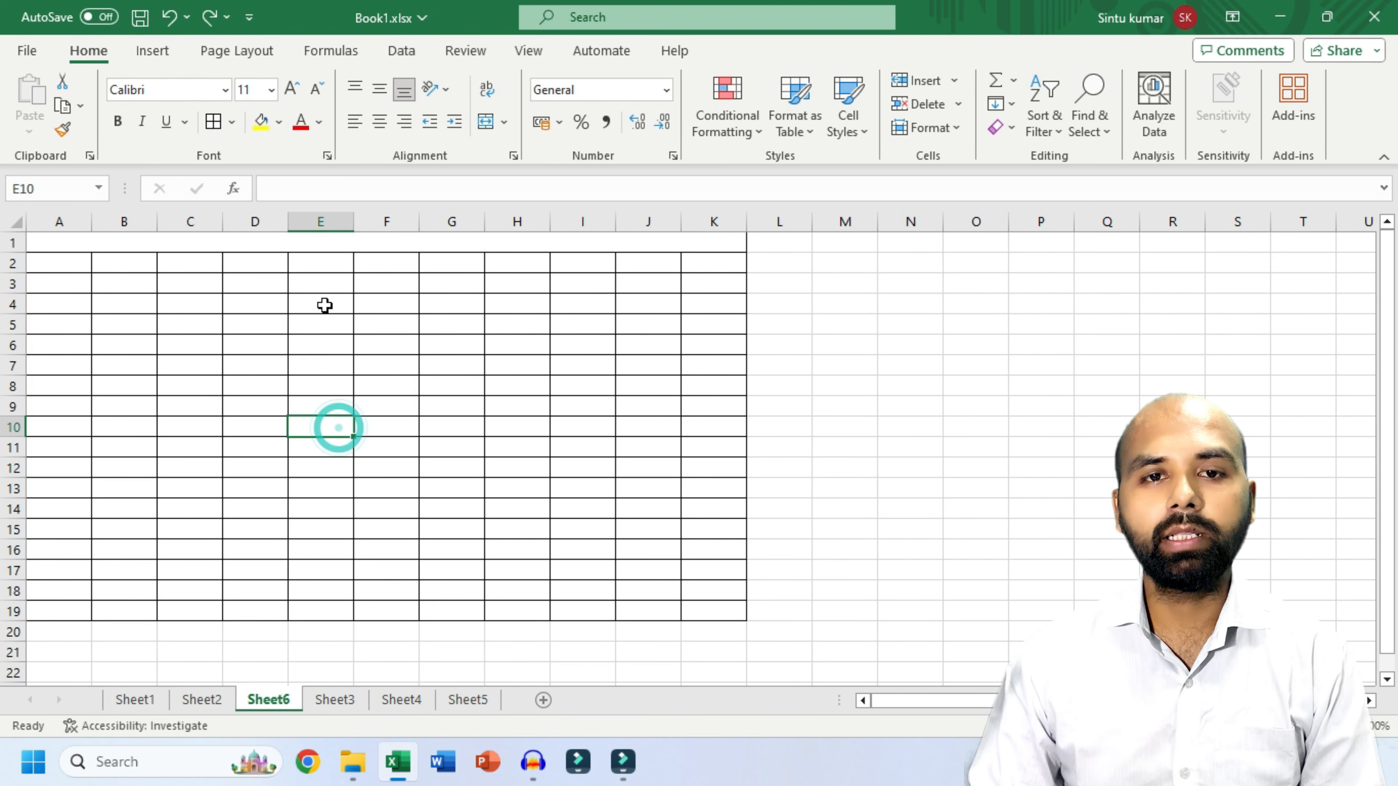
drag(335, 312, 385, 365)
click(485, 122)
click(487, 123)
click(484, 121)
click(485, 121)
click(308, 524)
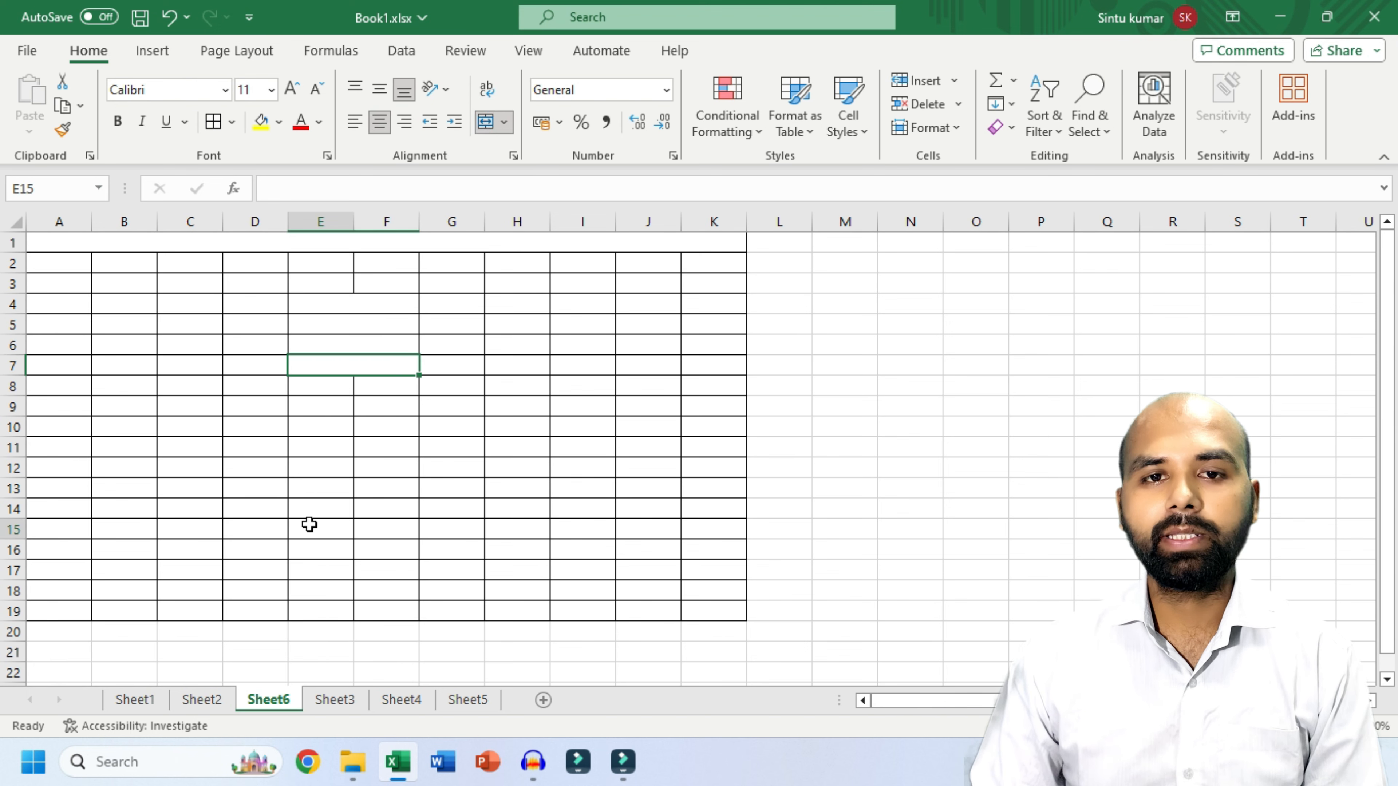
- Compare the unmerged cells in rows 2 and 3 with the merged rows below, and undo the row-by-row merges in columns E and F
click(342, 265)
click(376, 265)
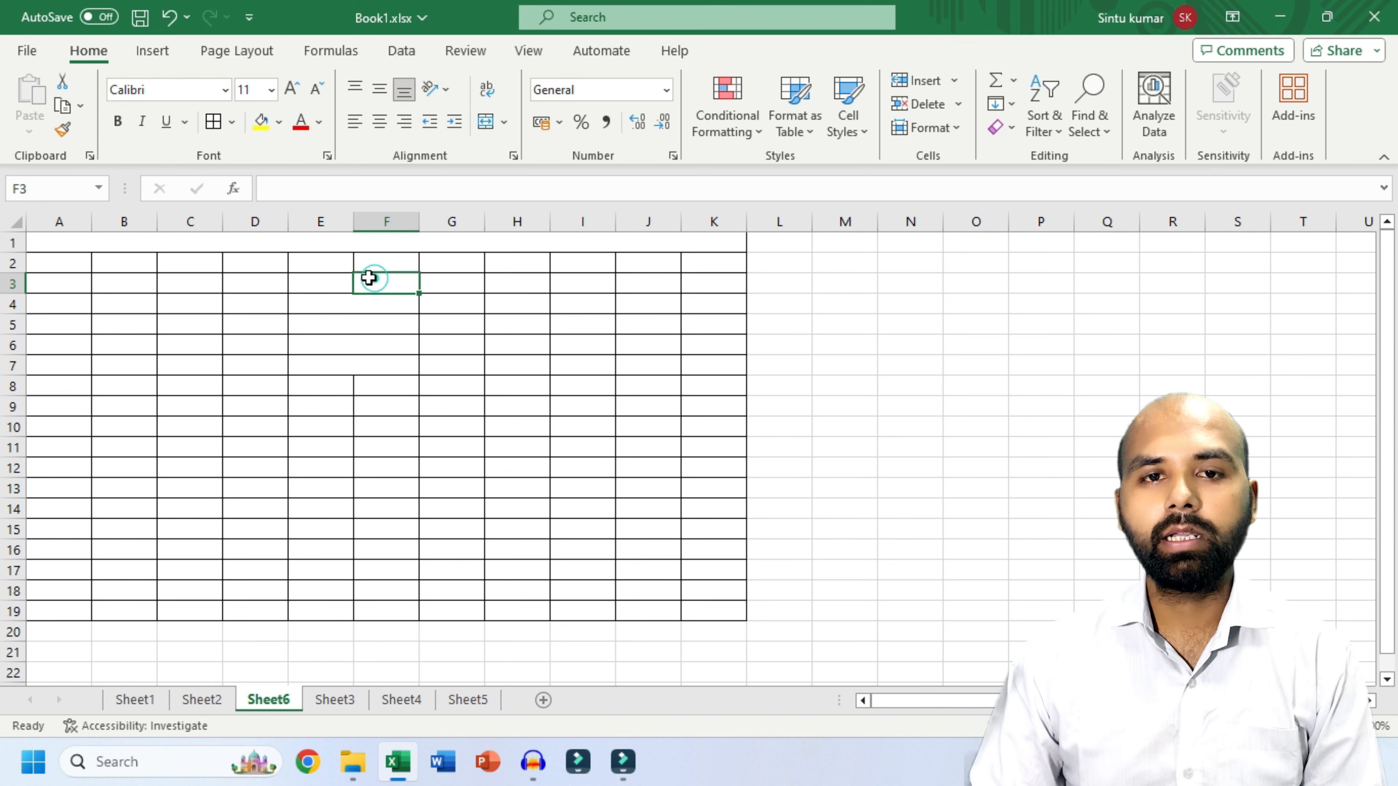
drag(343, 304, 343, 346)
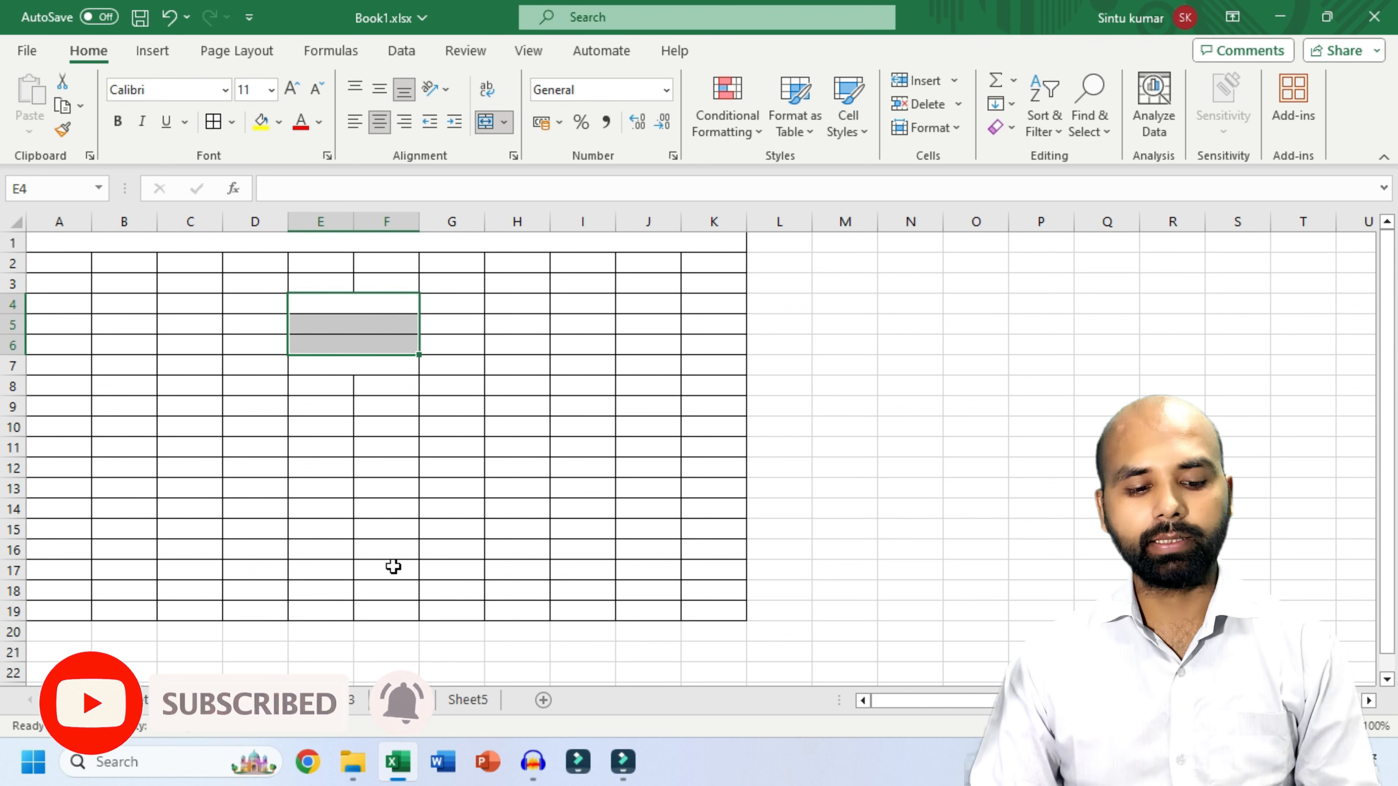
key(ctrl+z)
key(ctrl+z)
key(ctrl+z)
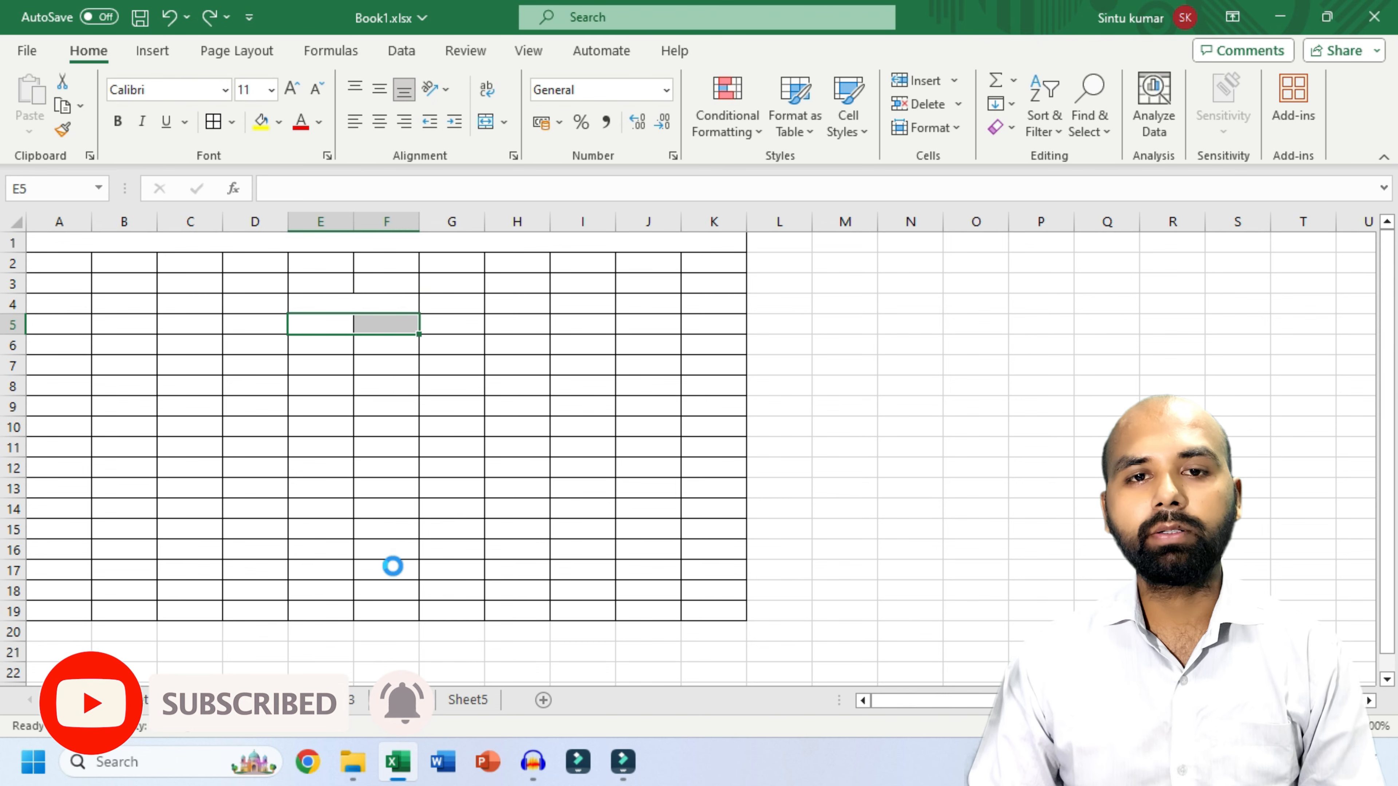
- Try Merge & Center on the whole range E4:F19, and undo it
drag(332, 304, 380, 604)
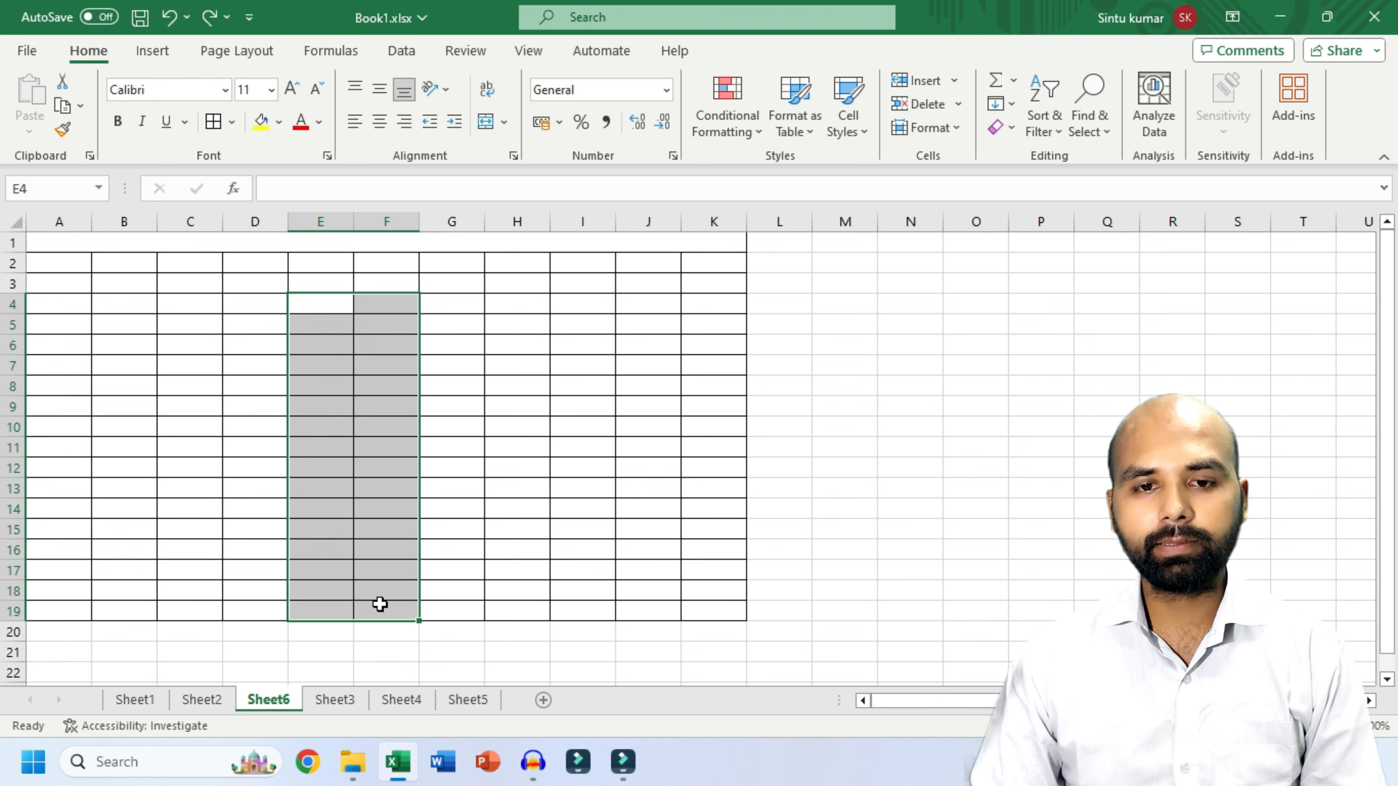
click(503, 125)
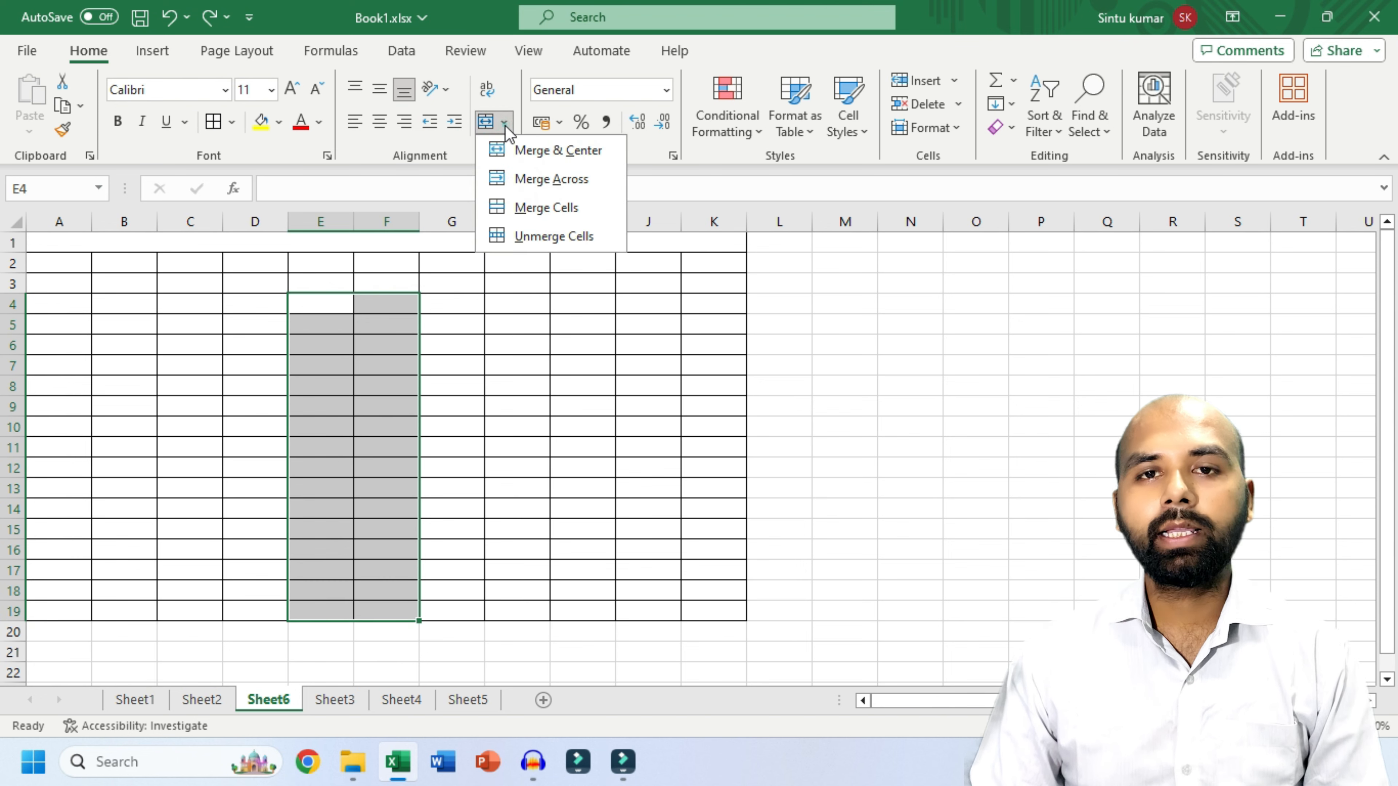
click(542, 151)
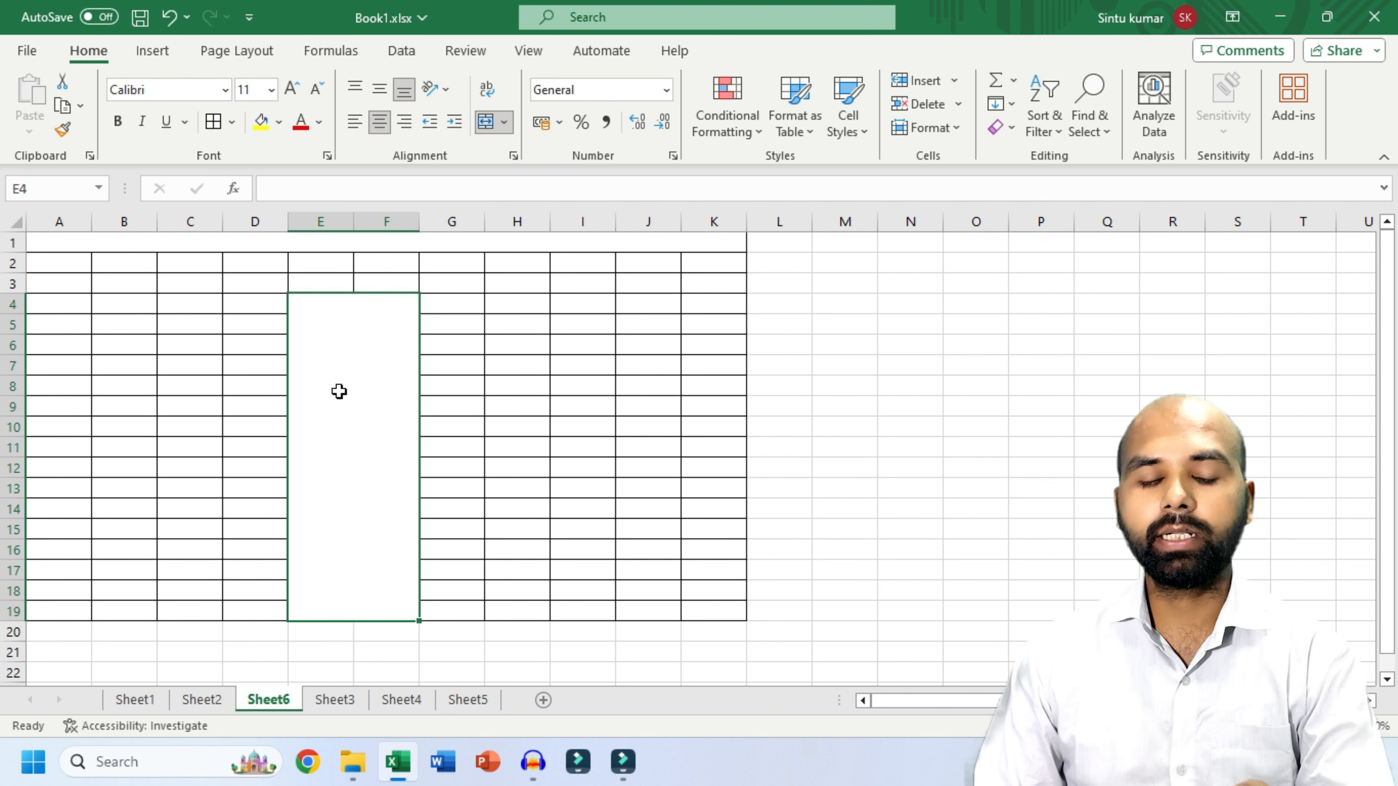
key(ctrl+z)
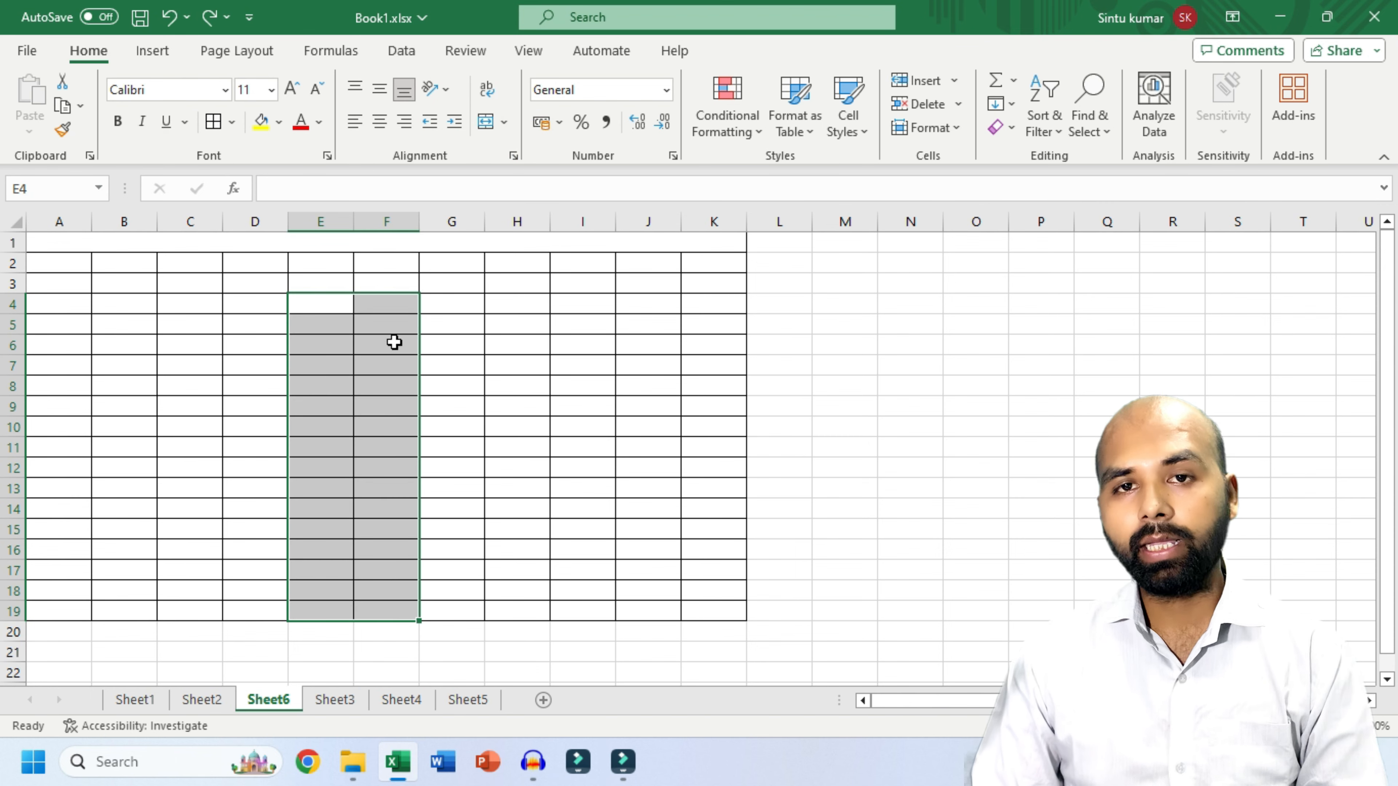
- Apply Merge Across to the range E4:F19 on Sheet6 and compare it with the merged quantity cells on Sheet2
click(503, 122)
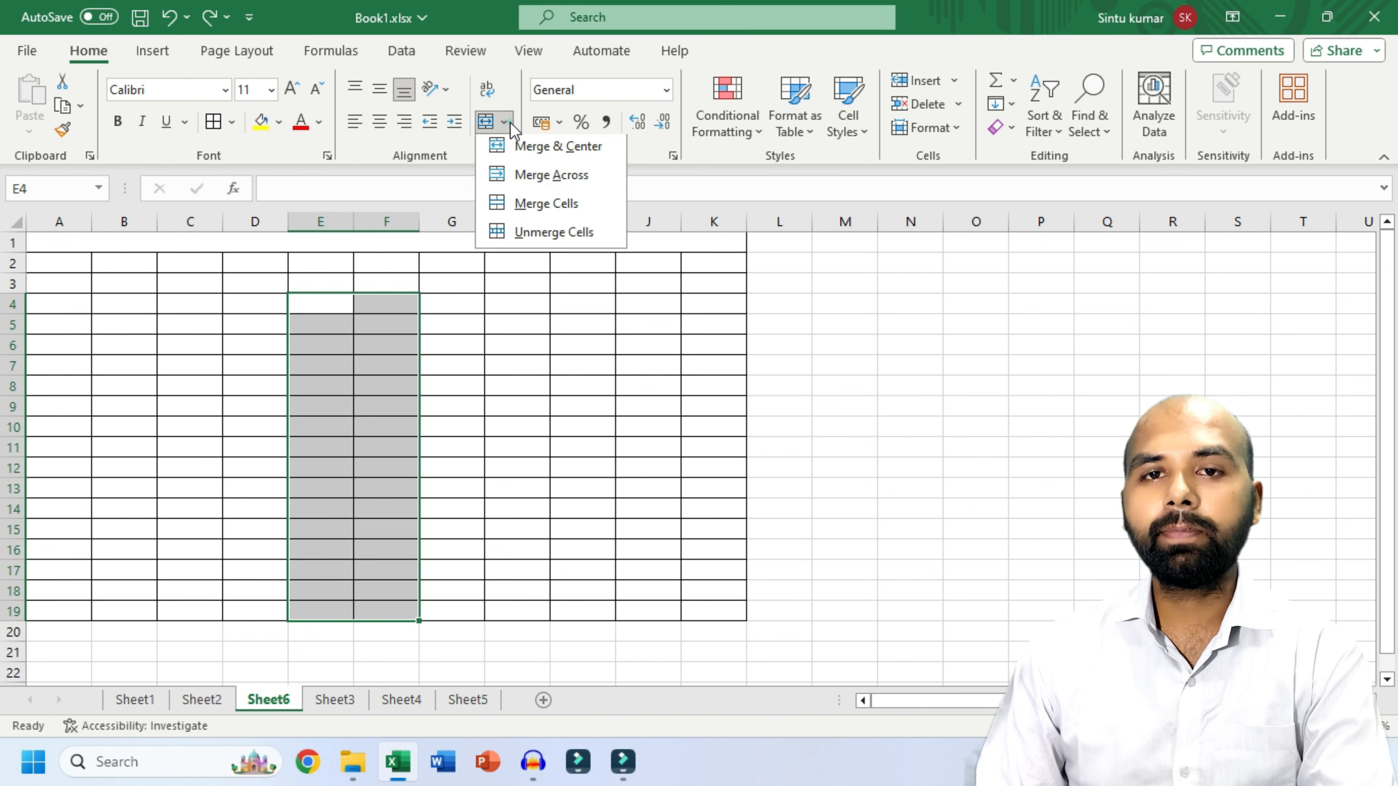
click(564, 185)
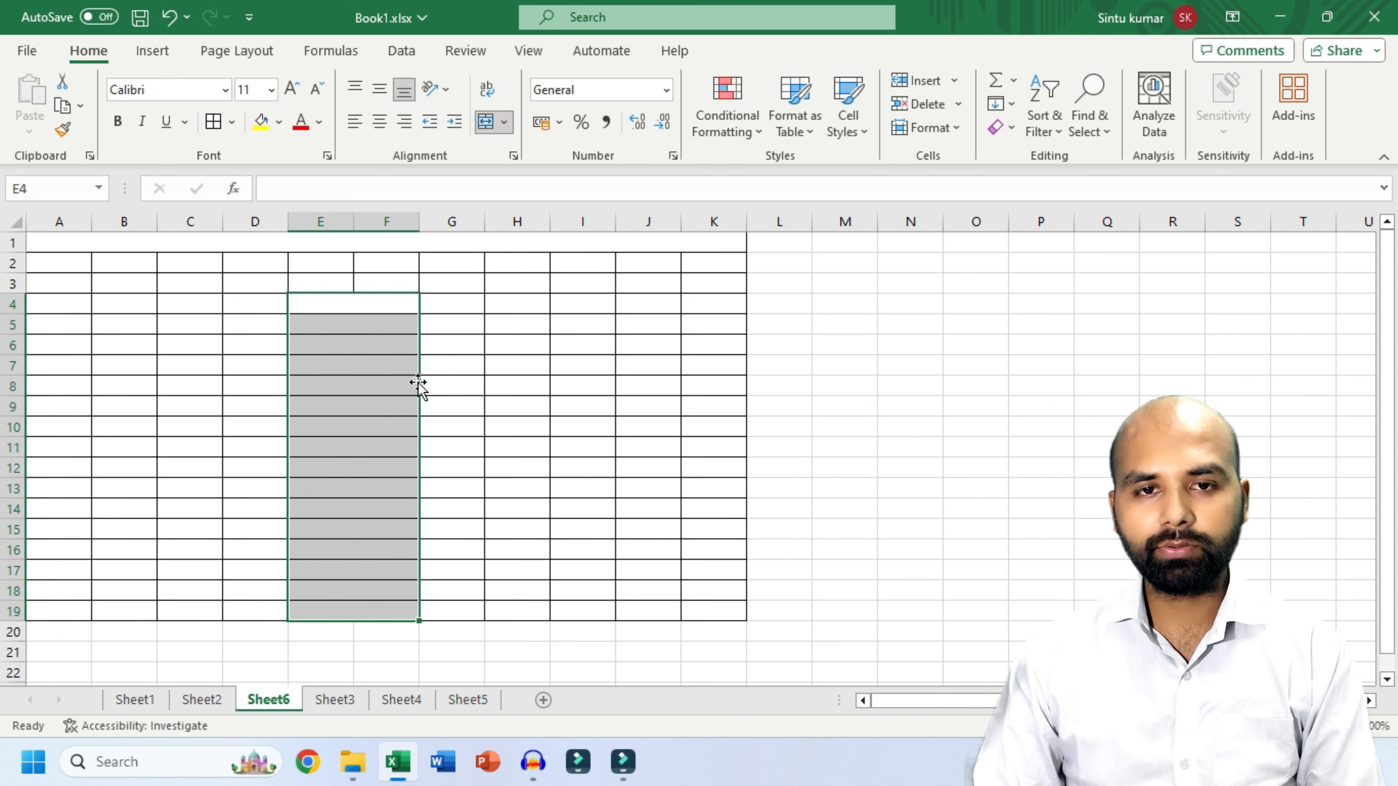
click(217, 698)
click(444, 448)
drag(444, 385, 446, 487)
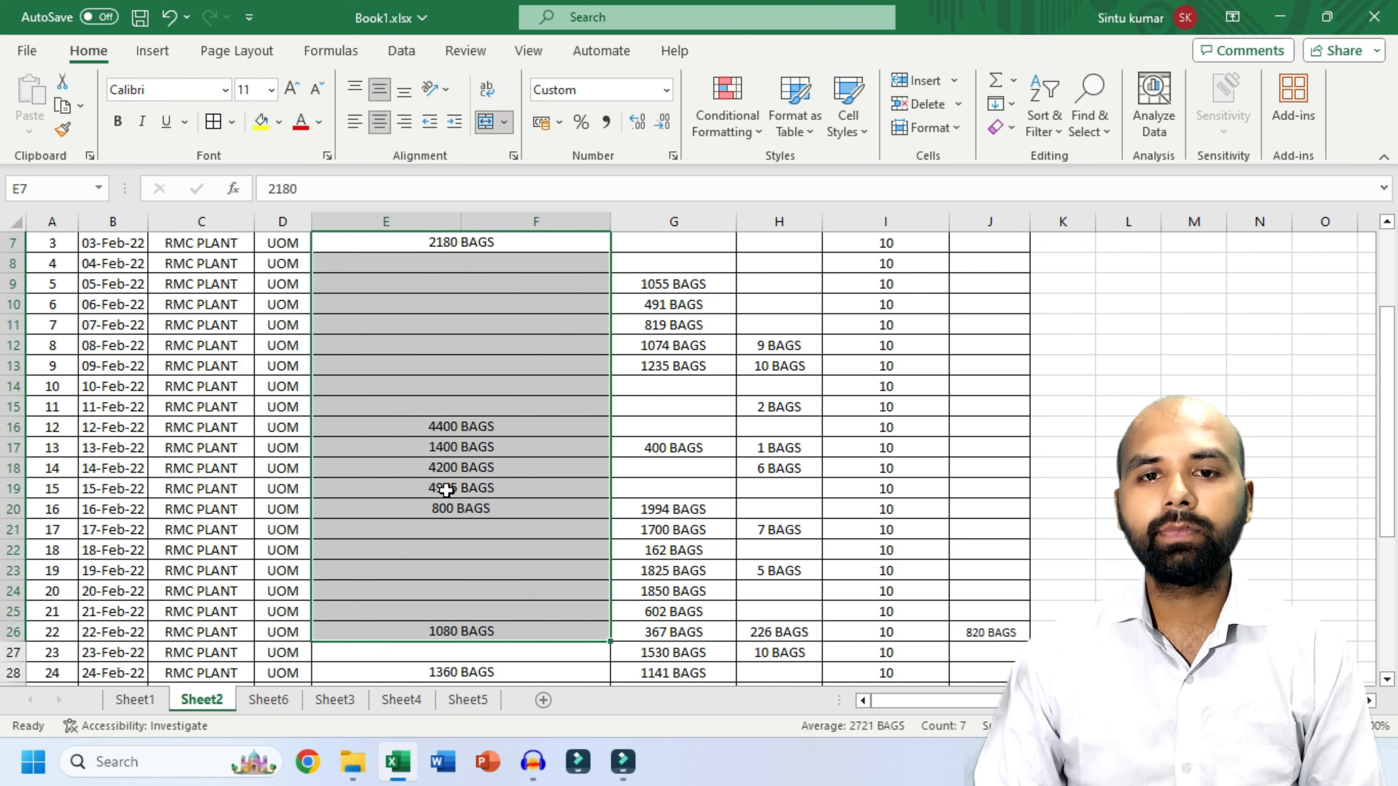
scroll(446, 486, up, 2)
click(466, 348)
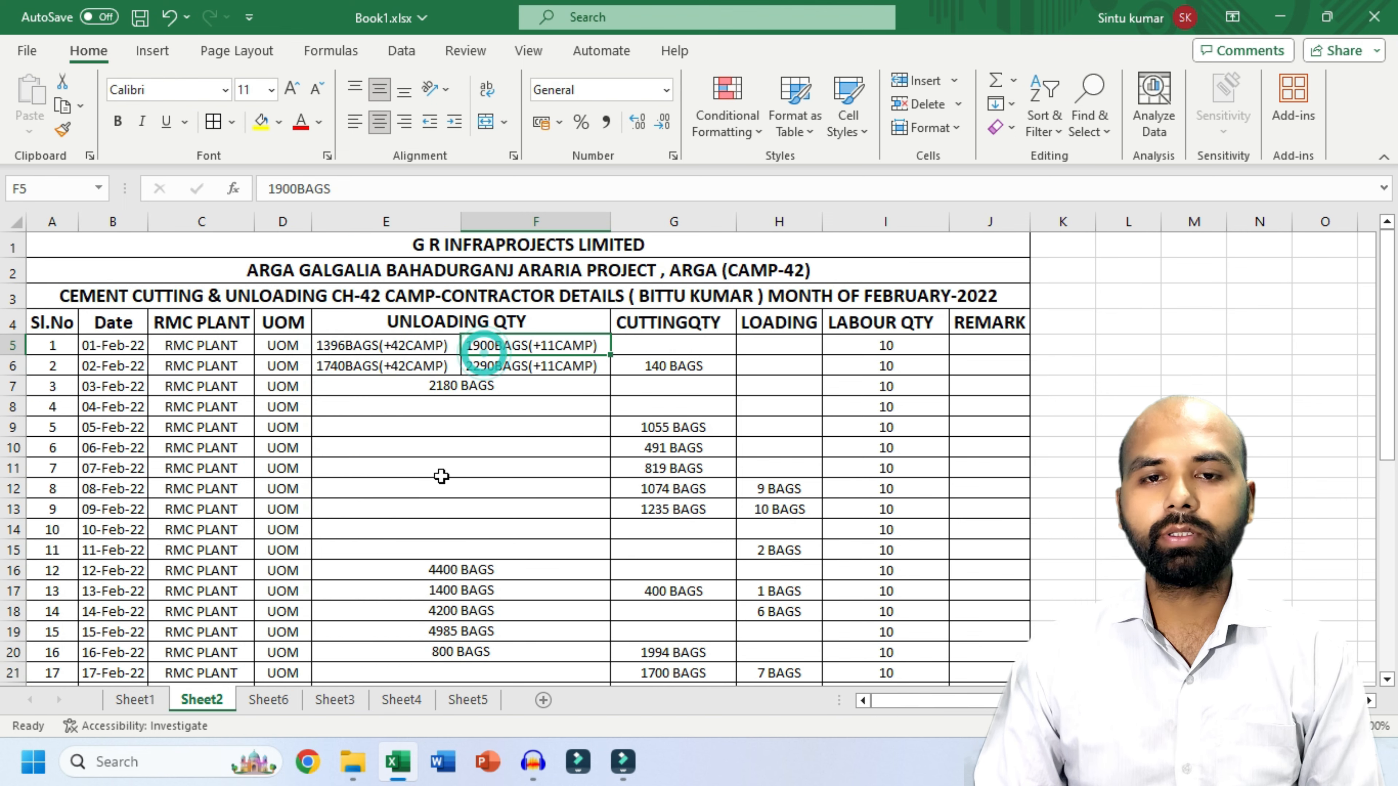
- Return to Sheet6 and review the Merge & Center and Merge Cells options
click(269, 699)
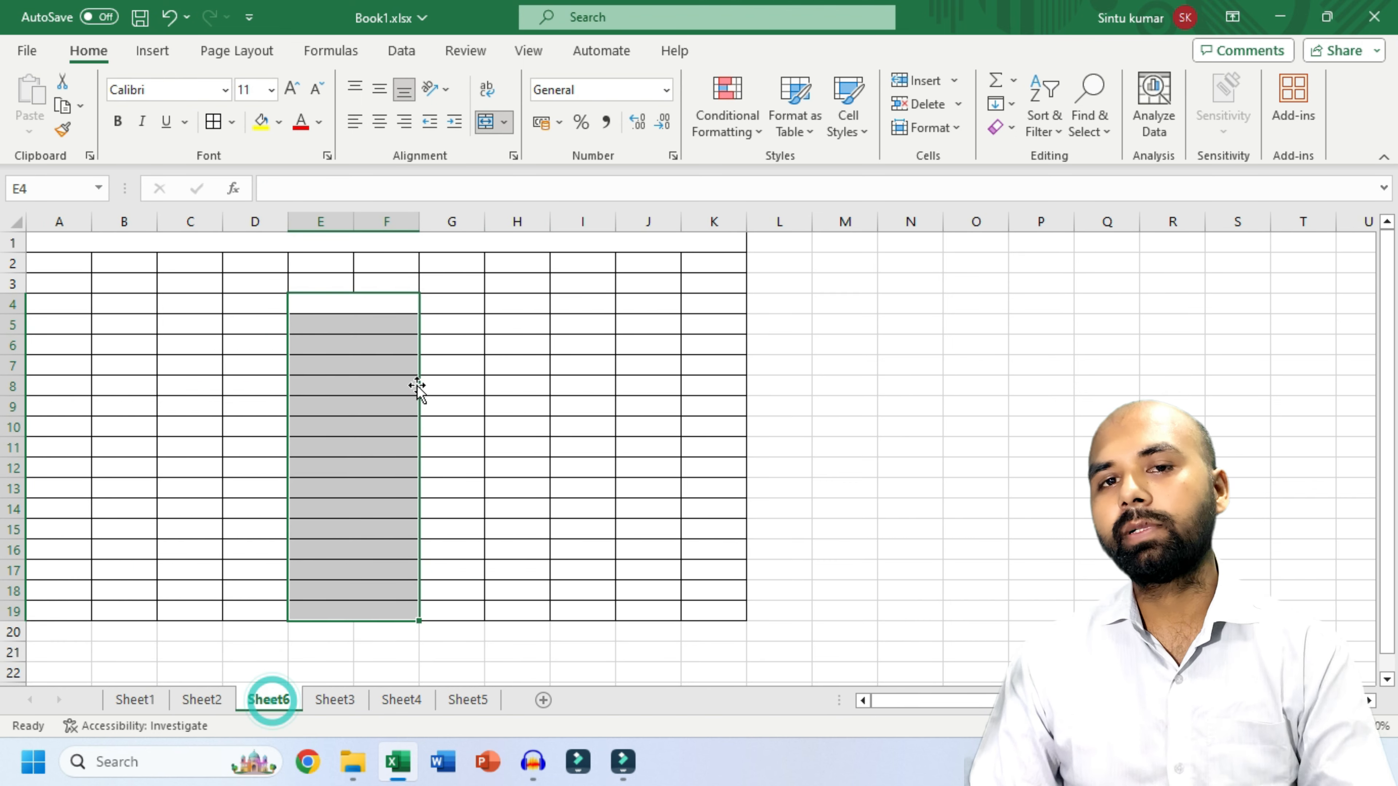
click(506, 122)
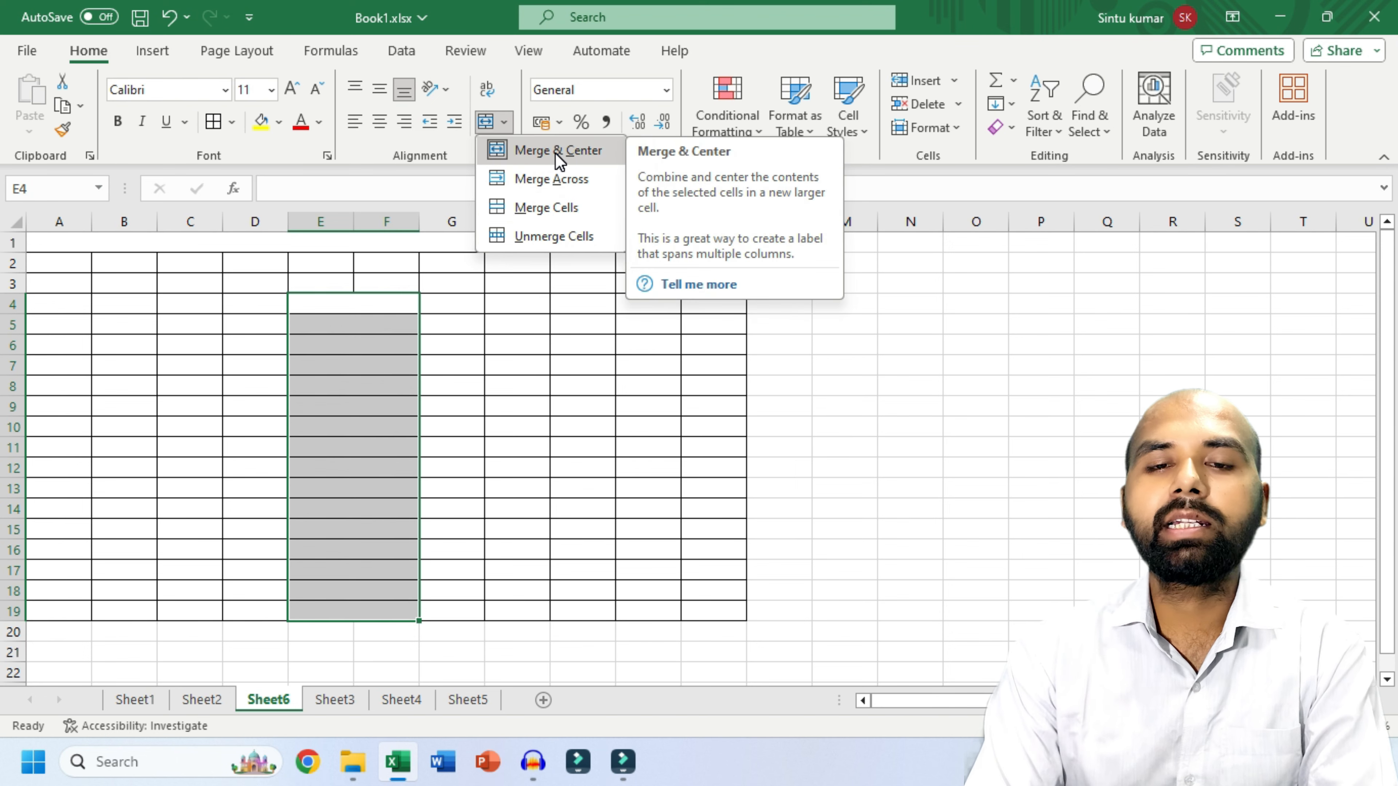
click(552, 214)
click(484, 427)
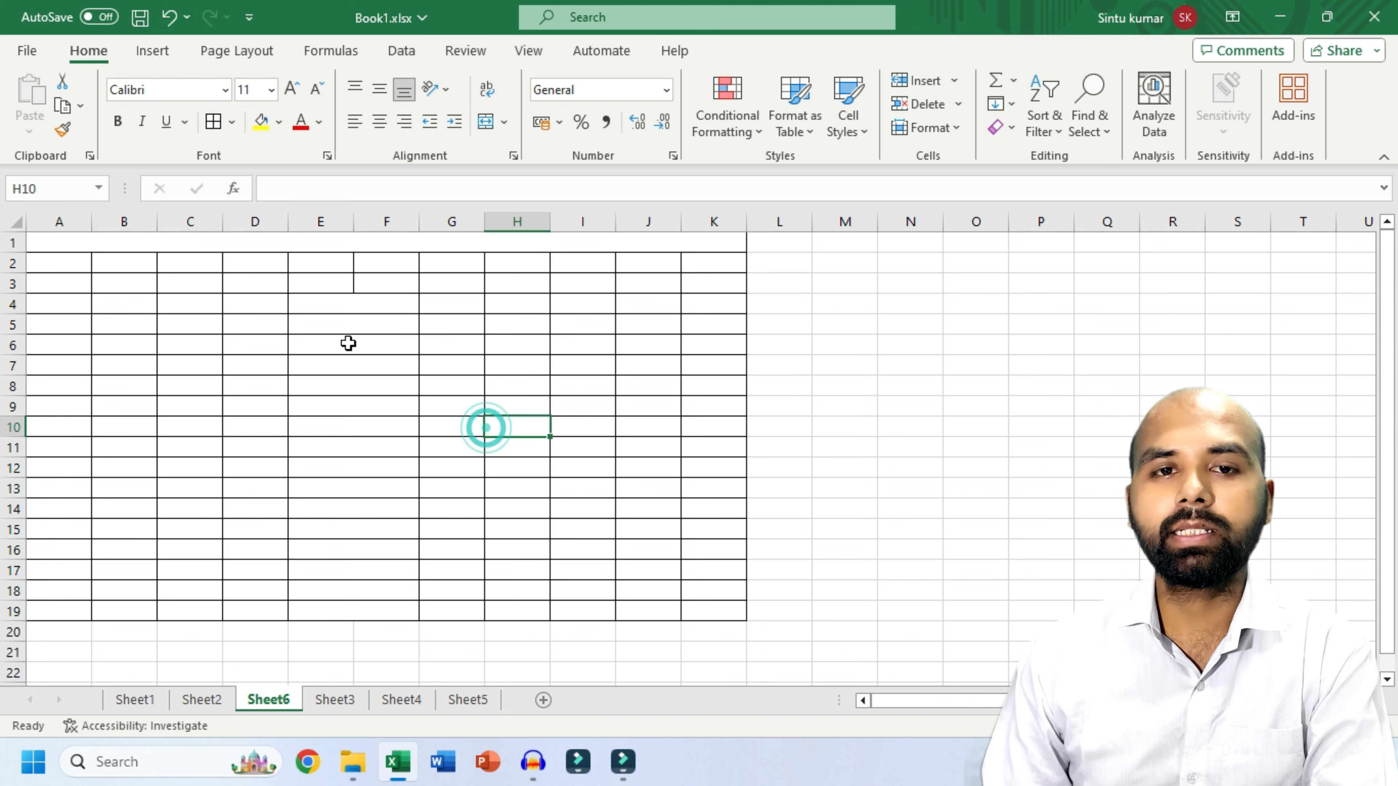
- Try the Merge Cells option on A2:K2 and enter the sample text "hgf" to check its alignment
drag(77, 263, 710, 267)
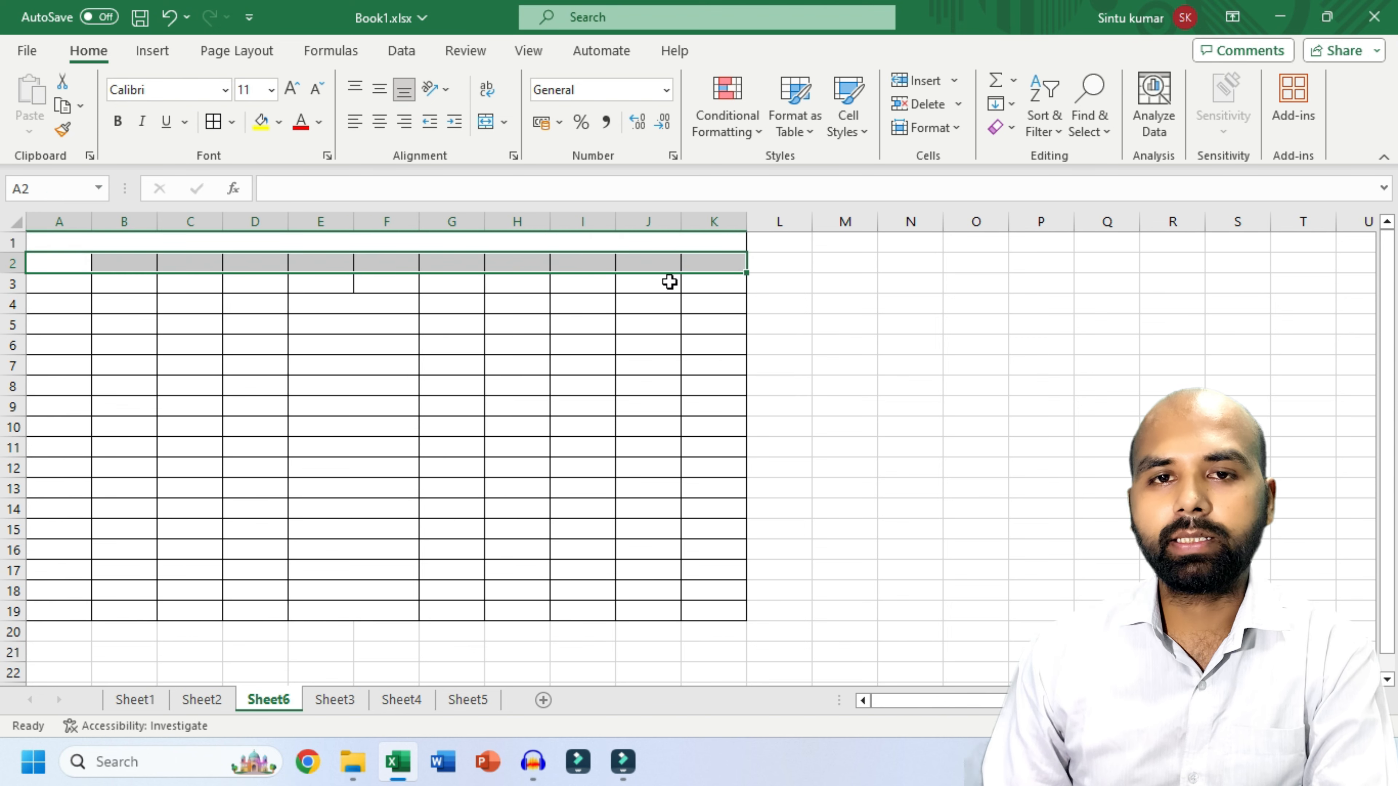
click(503, 122)
click(560, 215)
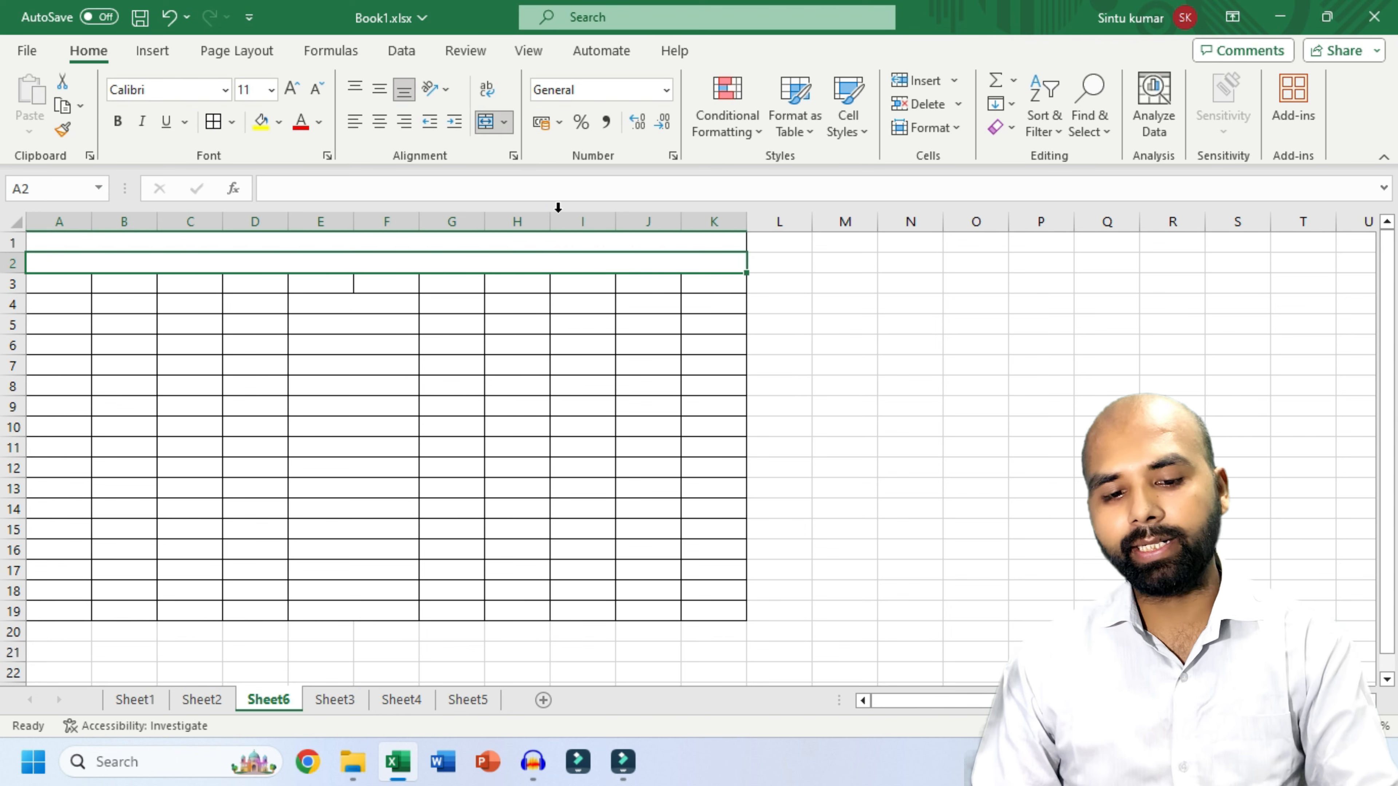
text(hgf)
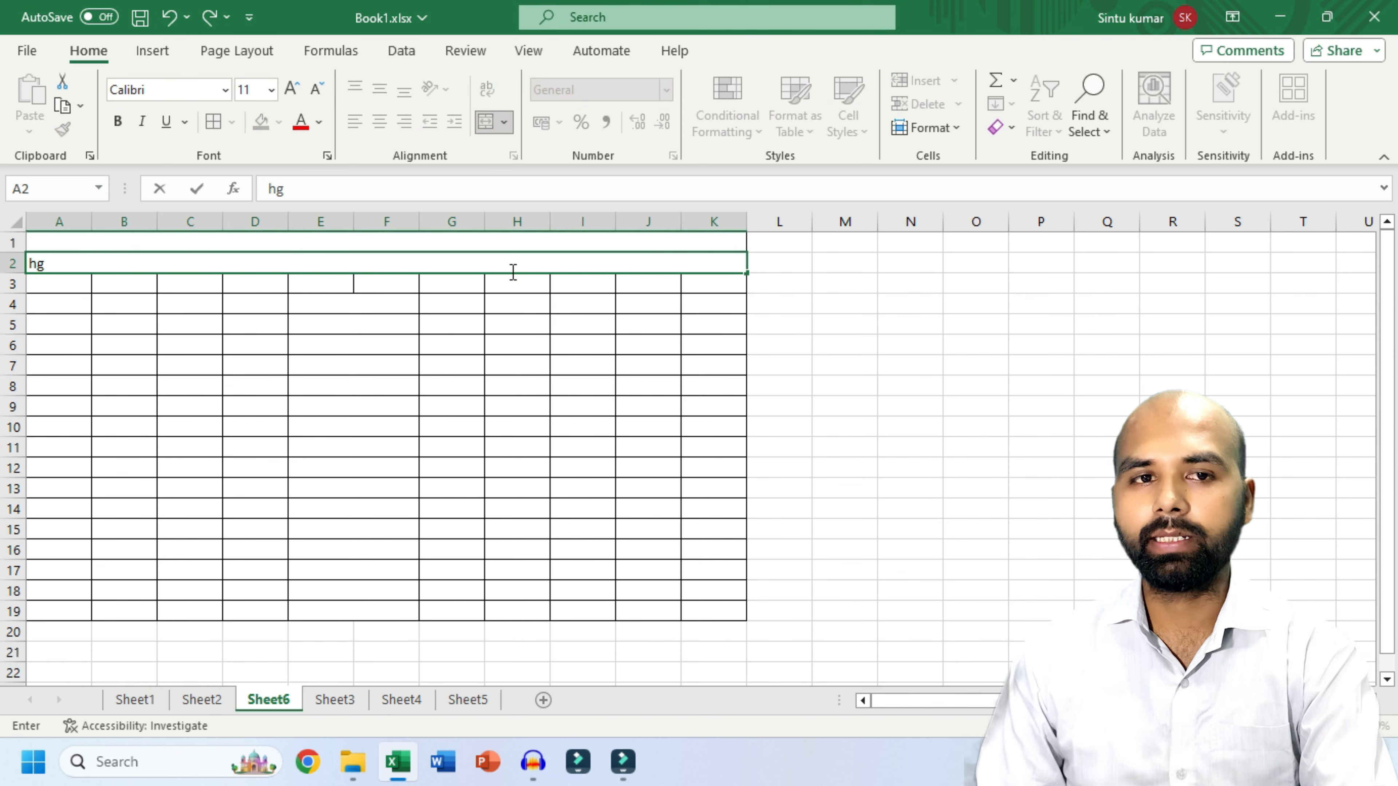
- Apply Merge & Center to A2:K2 and check the text alignment with a sample entry
click(503, 121)
click(545, 147)
text(f)
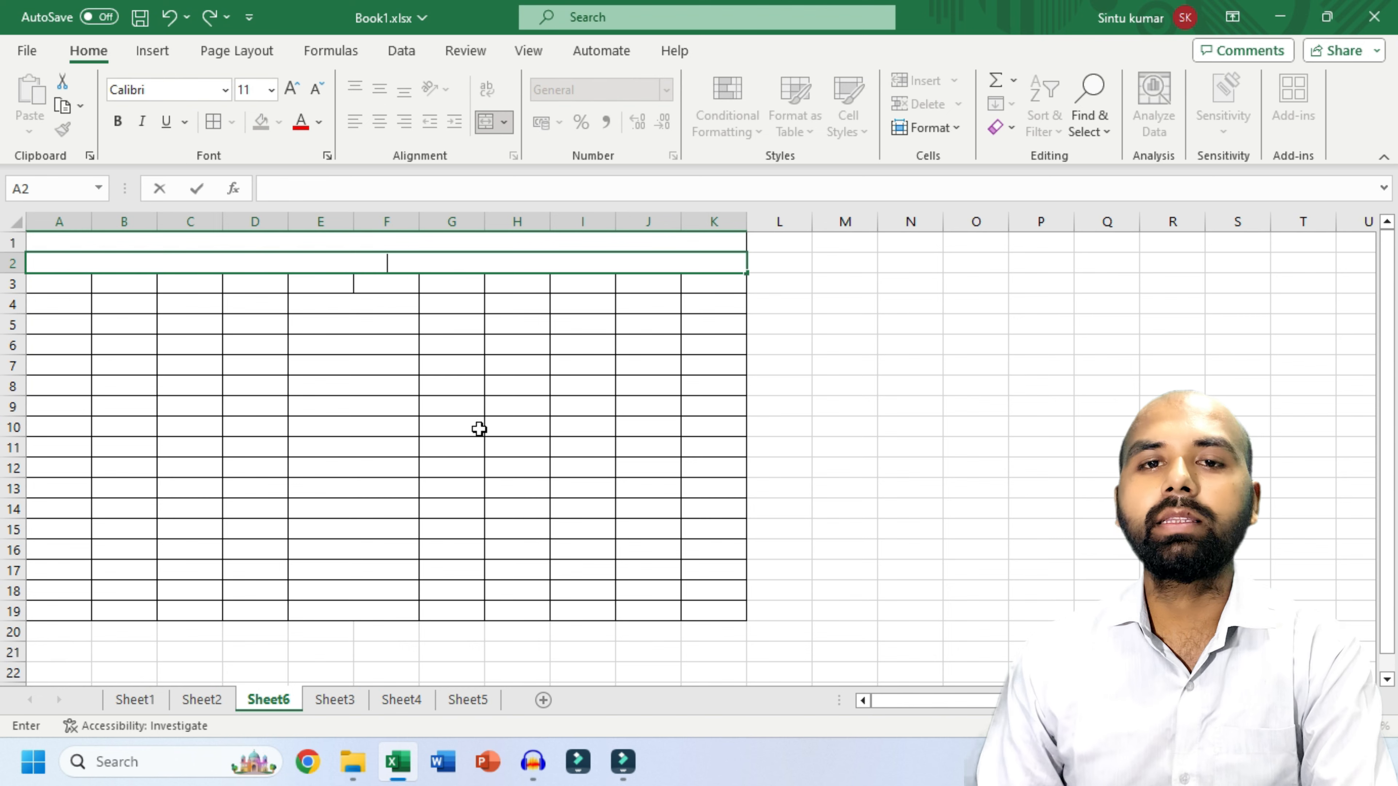
- Unmerge the range E4:F19 and apply all borders to it
click(369, 449)
click(504, 125)
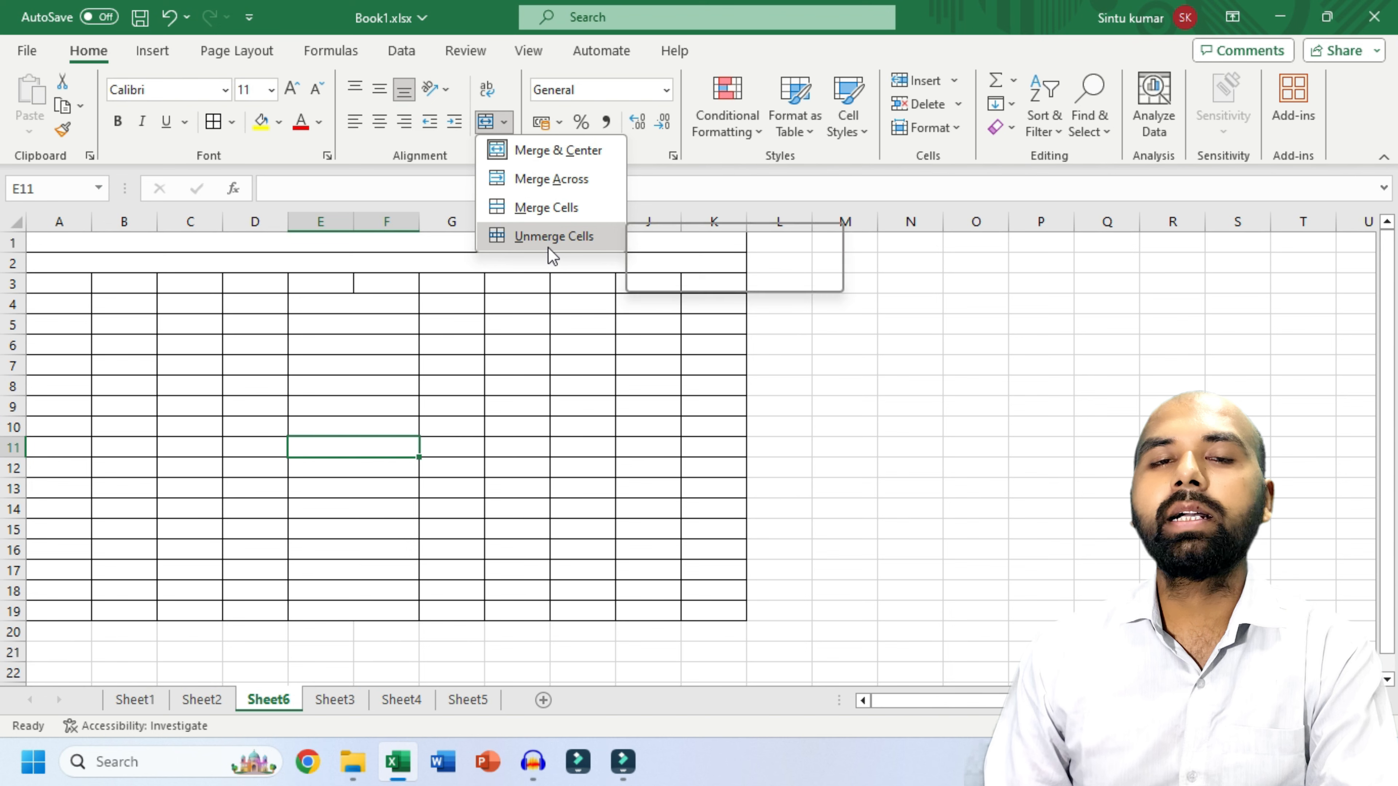
click(493, 311)
drag(359, 301, 368, 609)
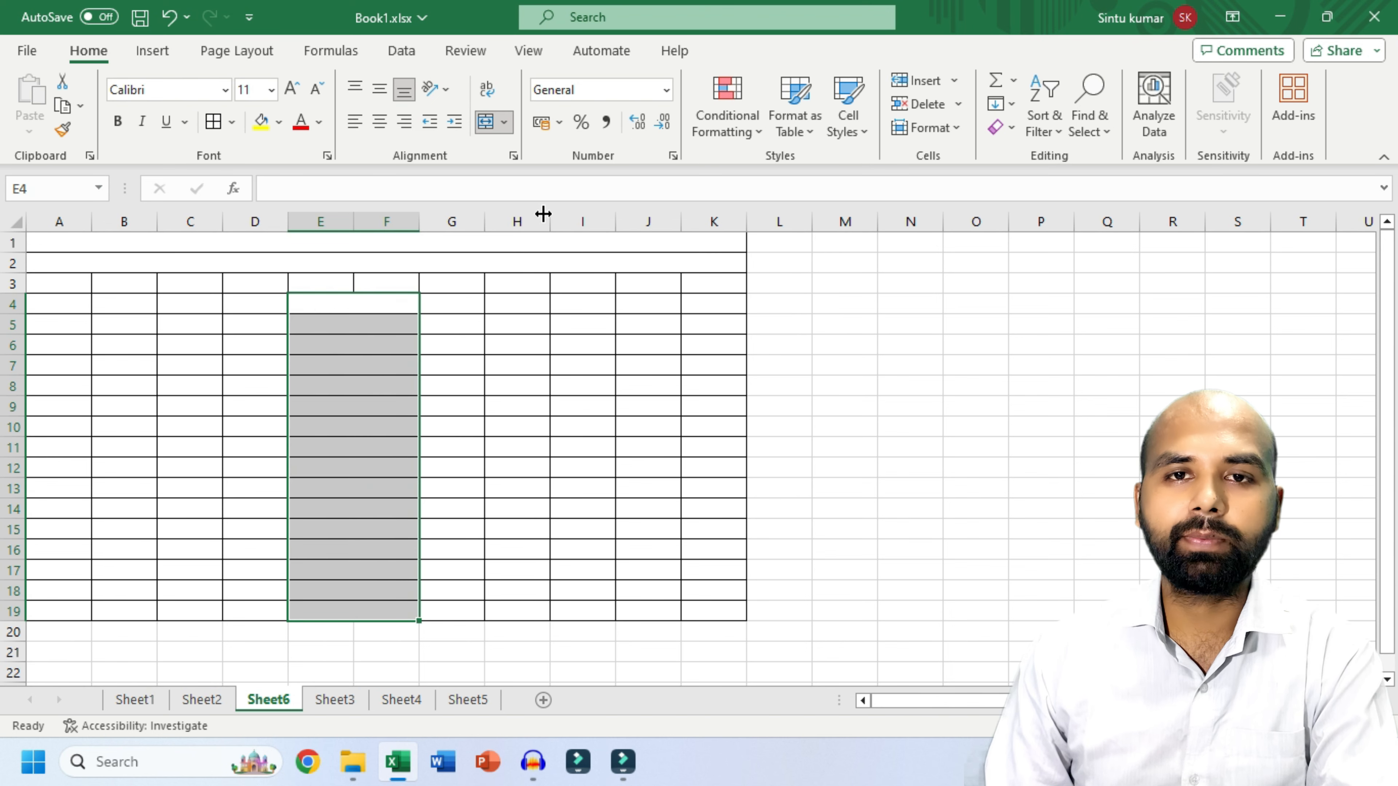
click(510, 124)
click(556, 243)
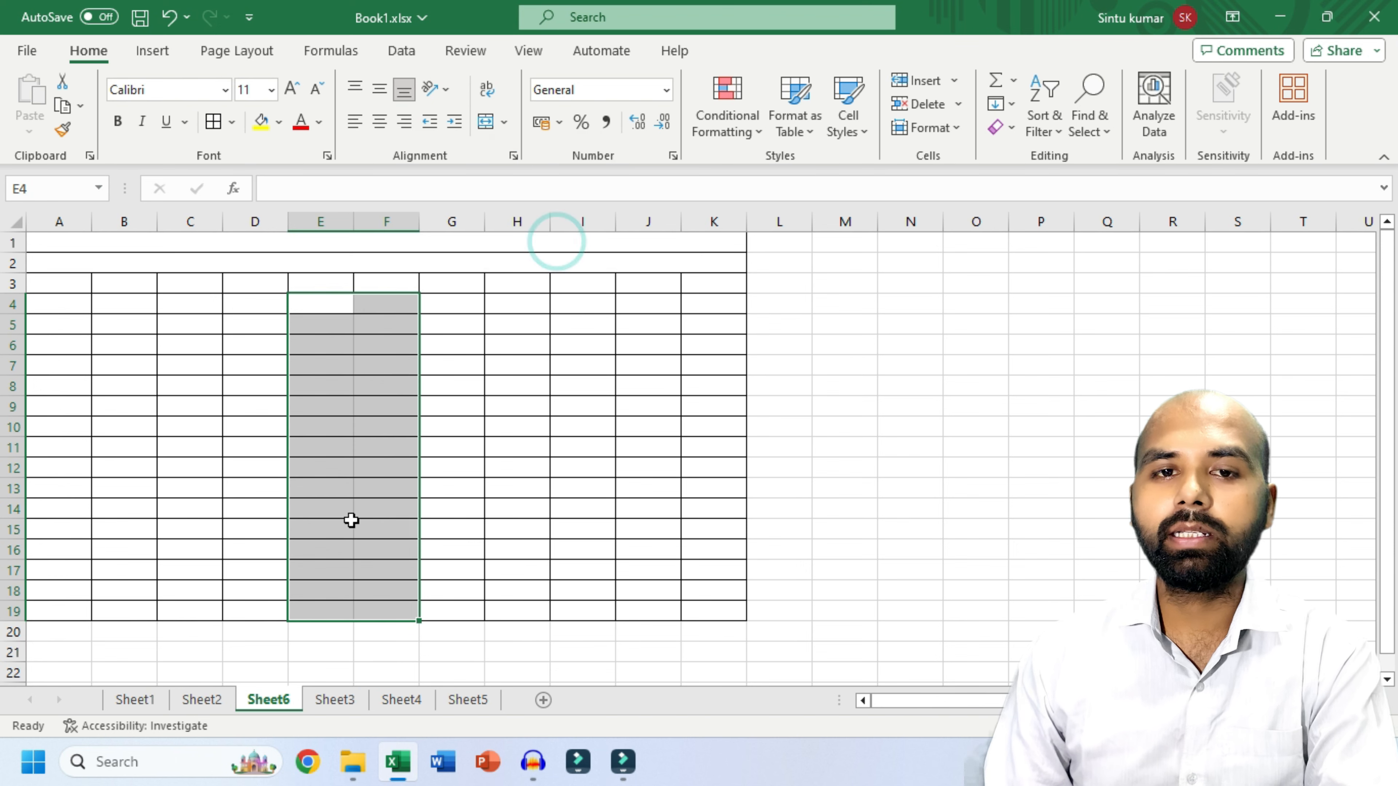
click(213, 122)
- Toggle Merge & Center on and off for the range B3:I16, and reapply all borders to it
drag(139, 291, 583, 542)
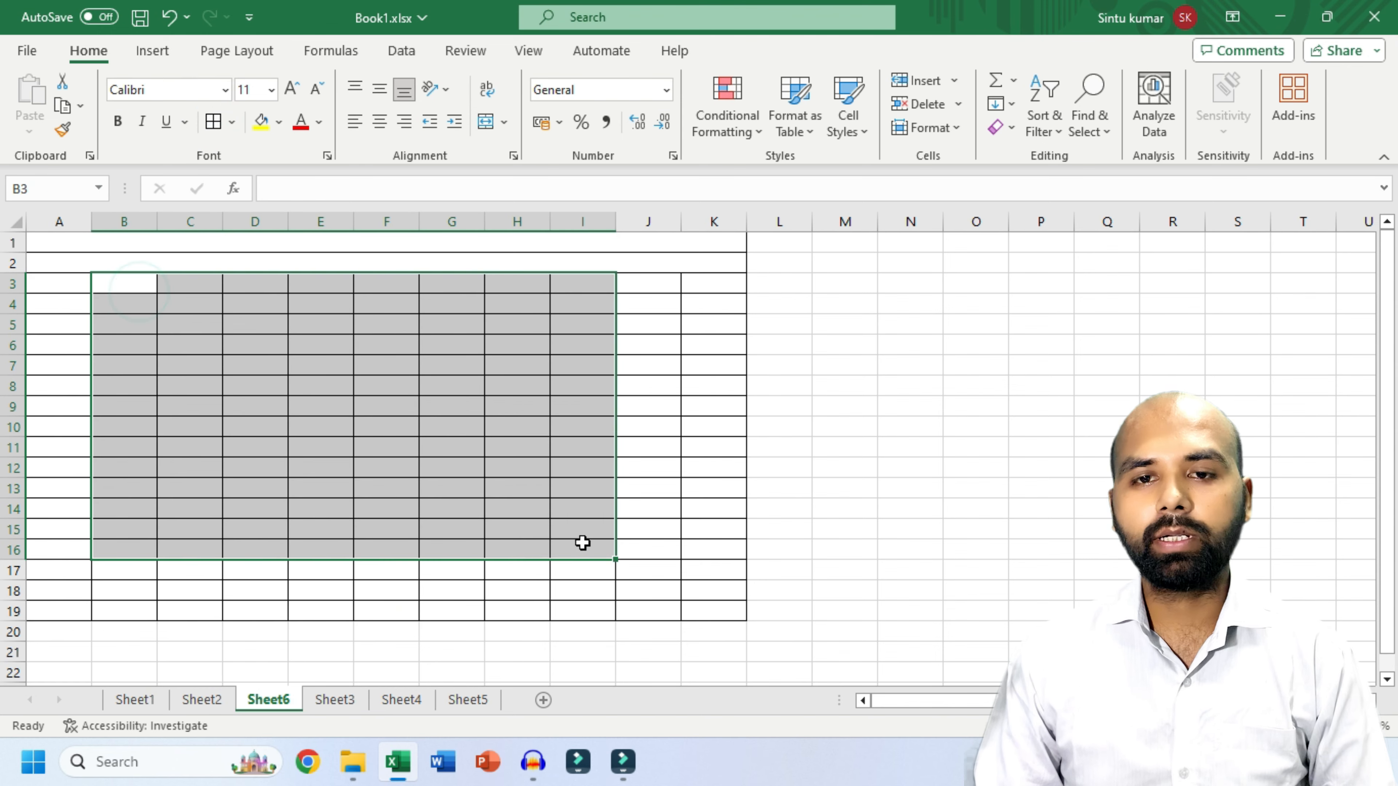
click(485, 122)
click(485, 122)
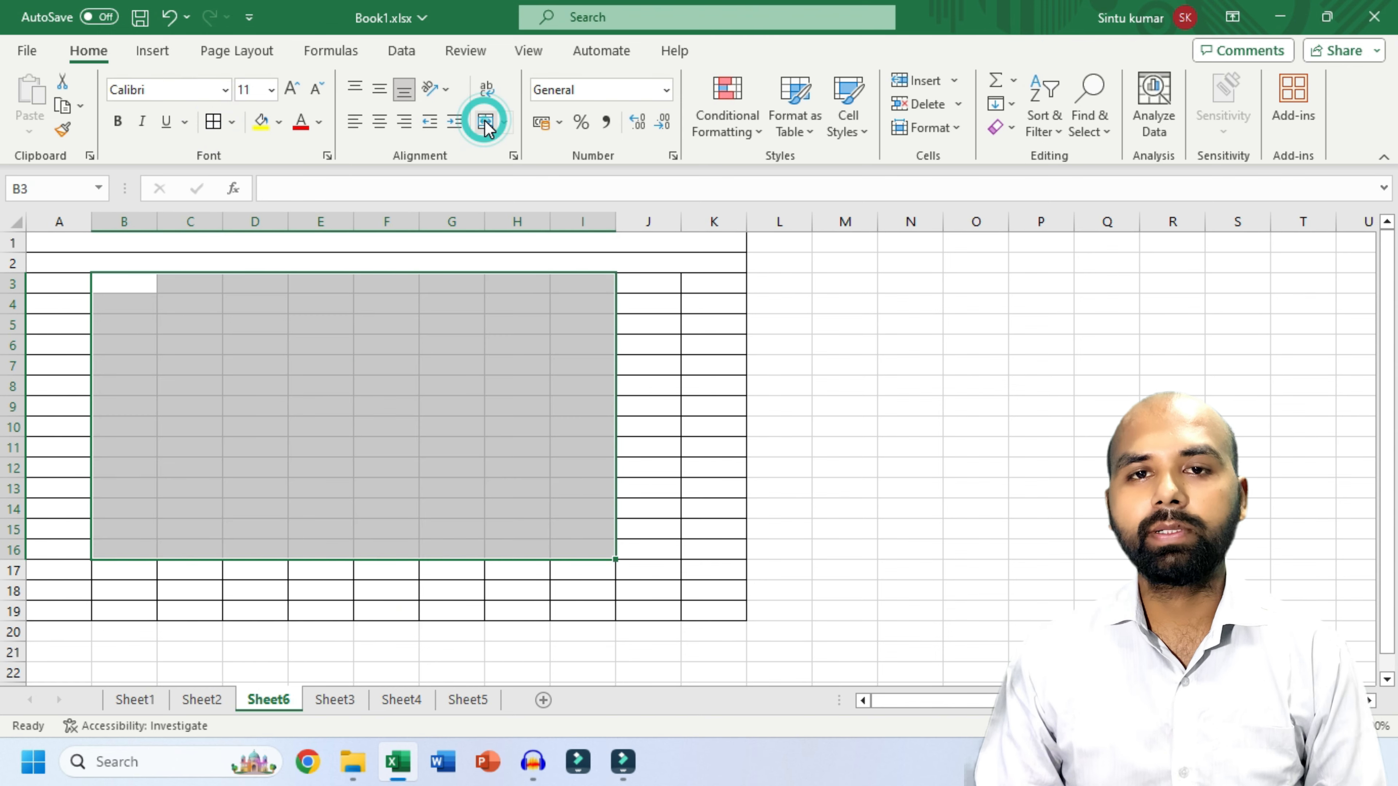
click(485, 122)
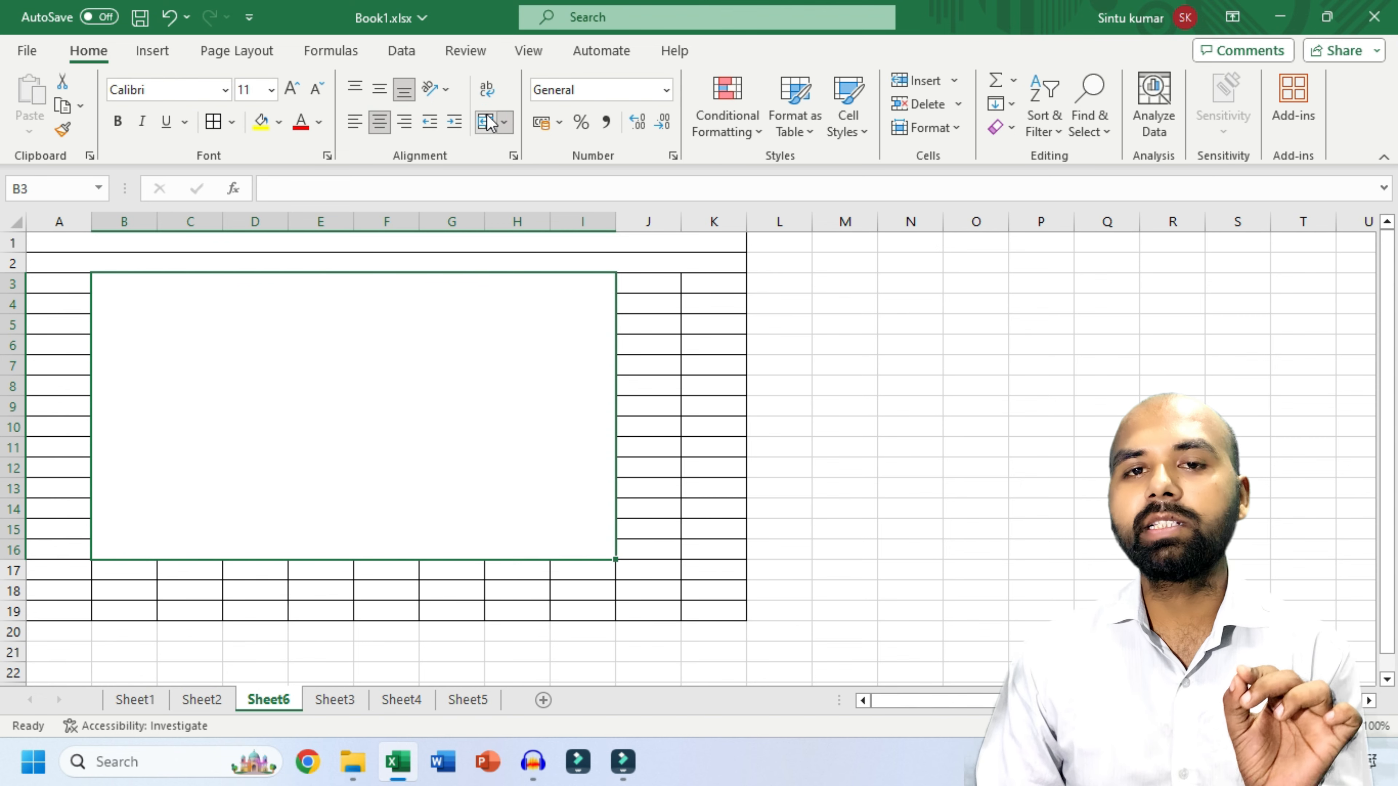
click(486, 123)
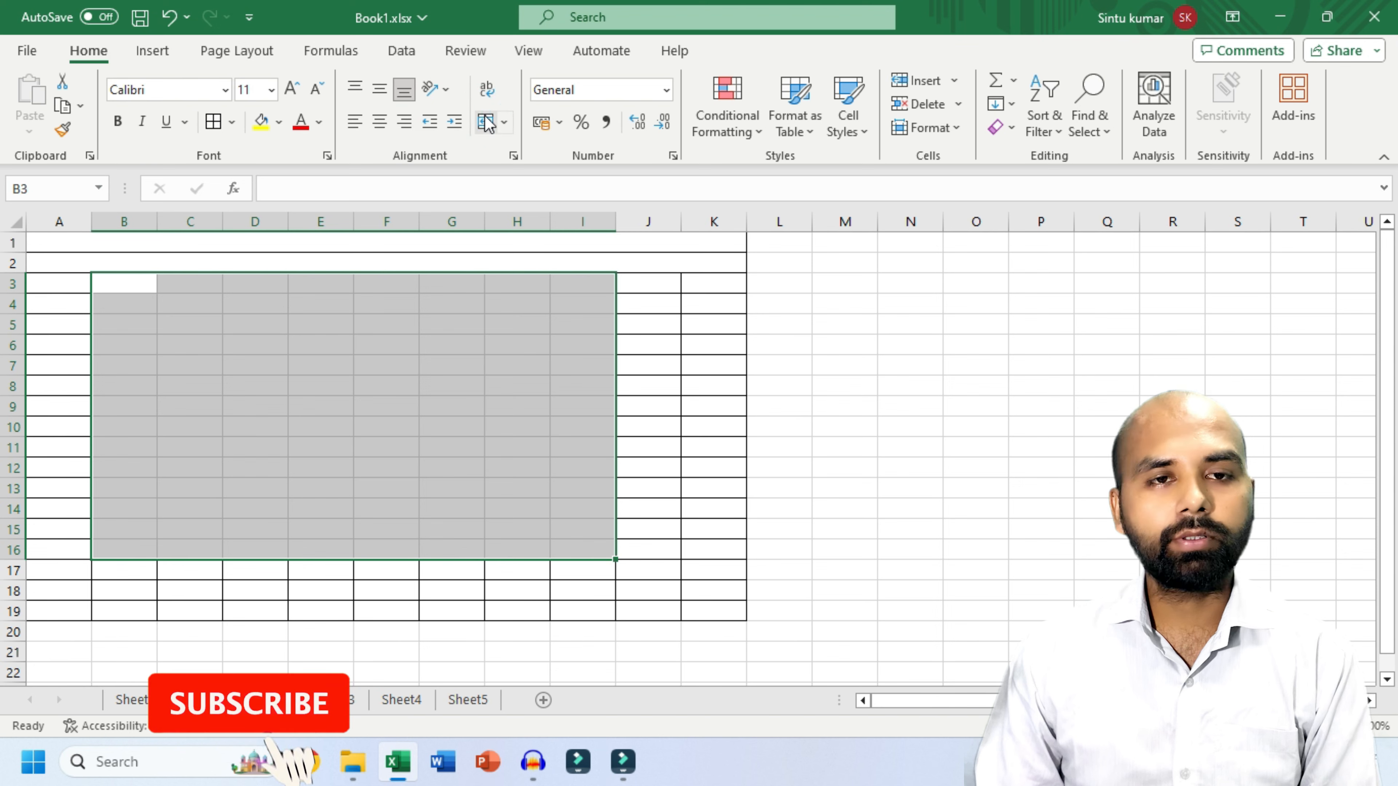
click(501, 123)
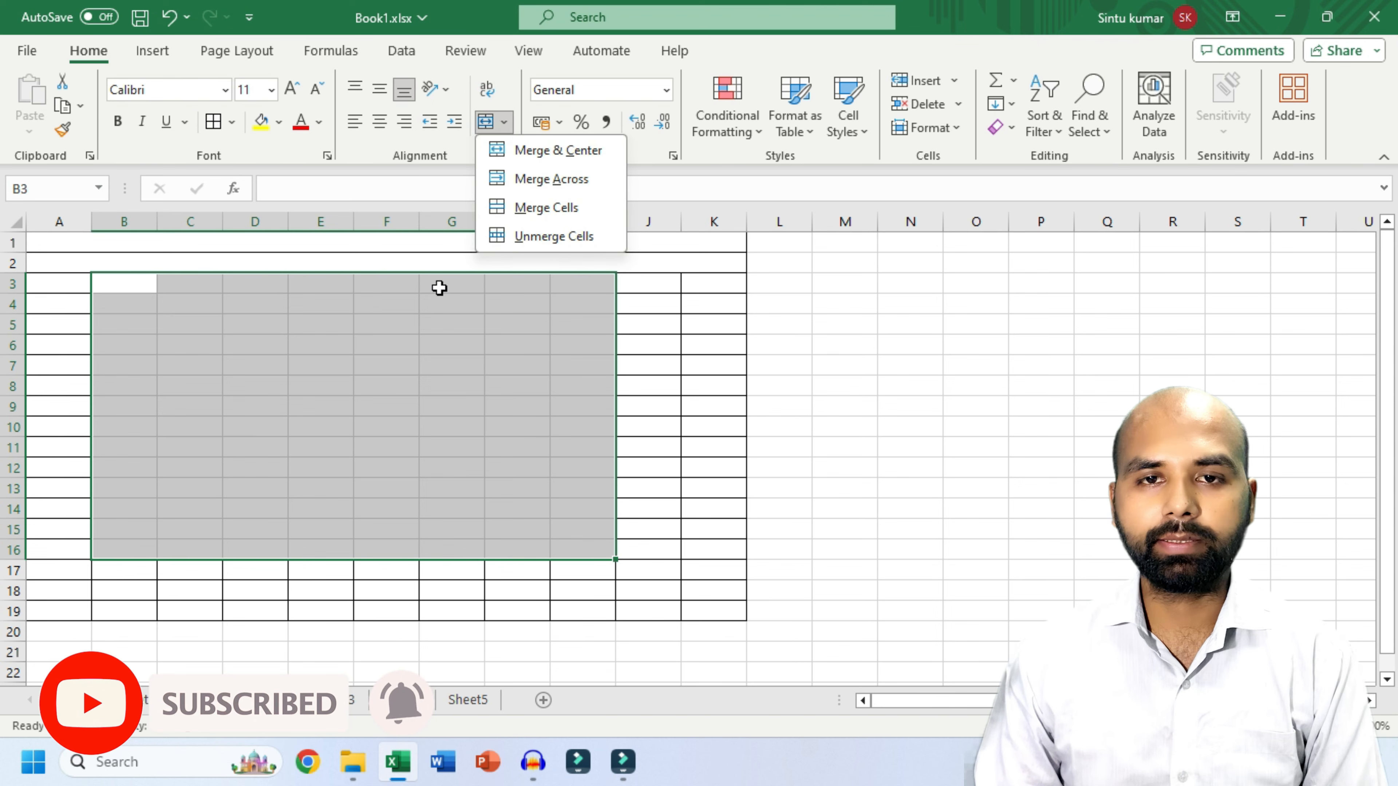
click(214, 122)
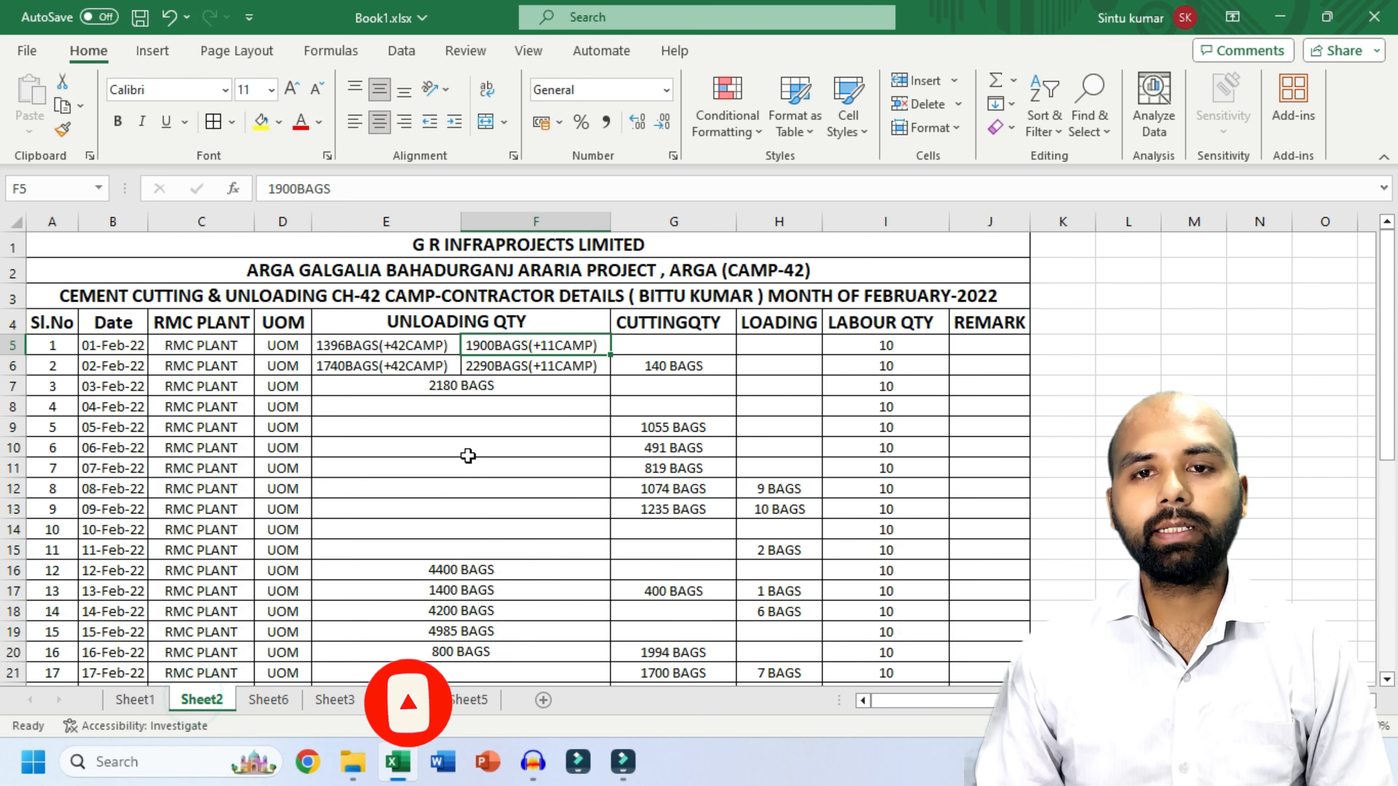
- Examine on Sheet2 how the summary table's merged label and quantity cells span the columns from B to F
scroll(472, 448, up, 3)
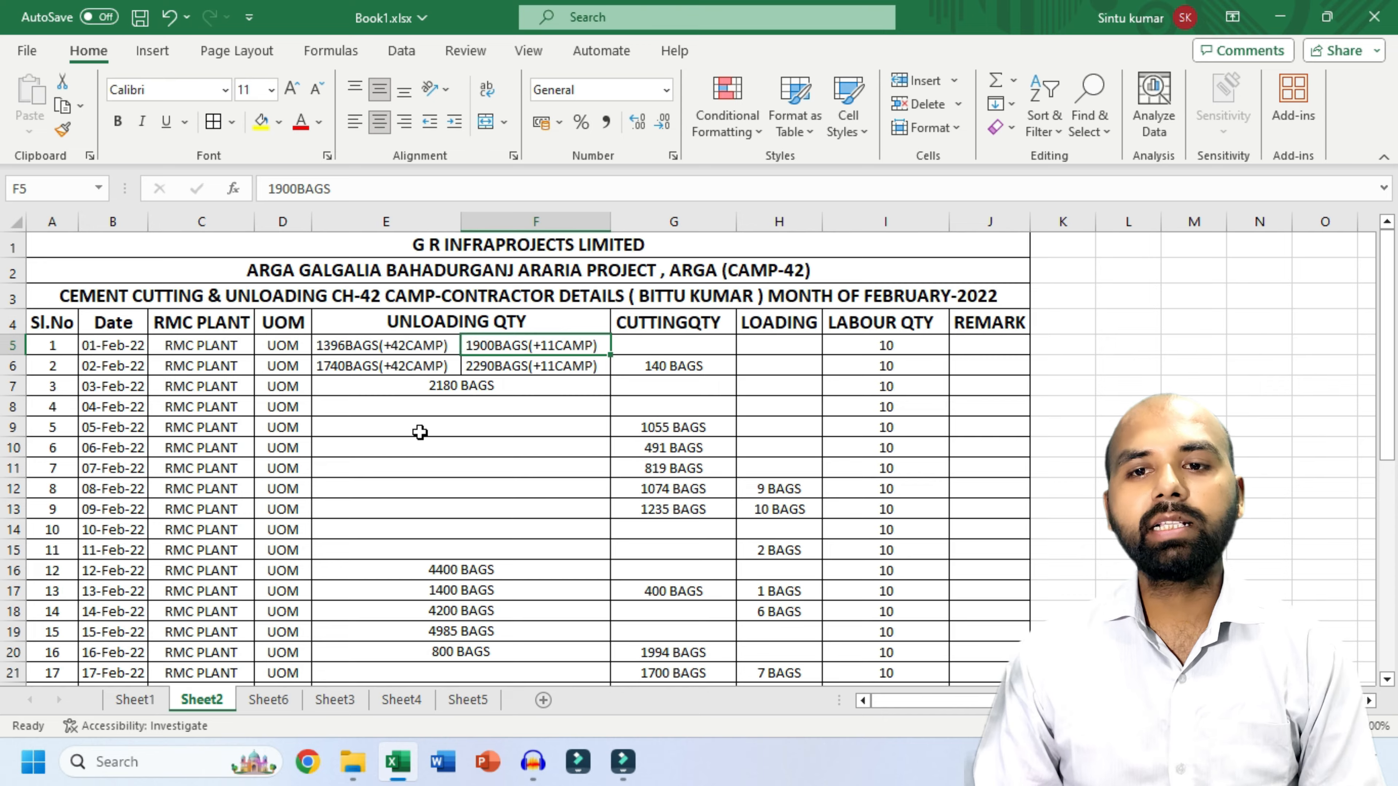
scroll(420, 432, down, 9)
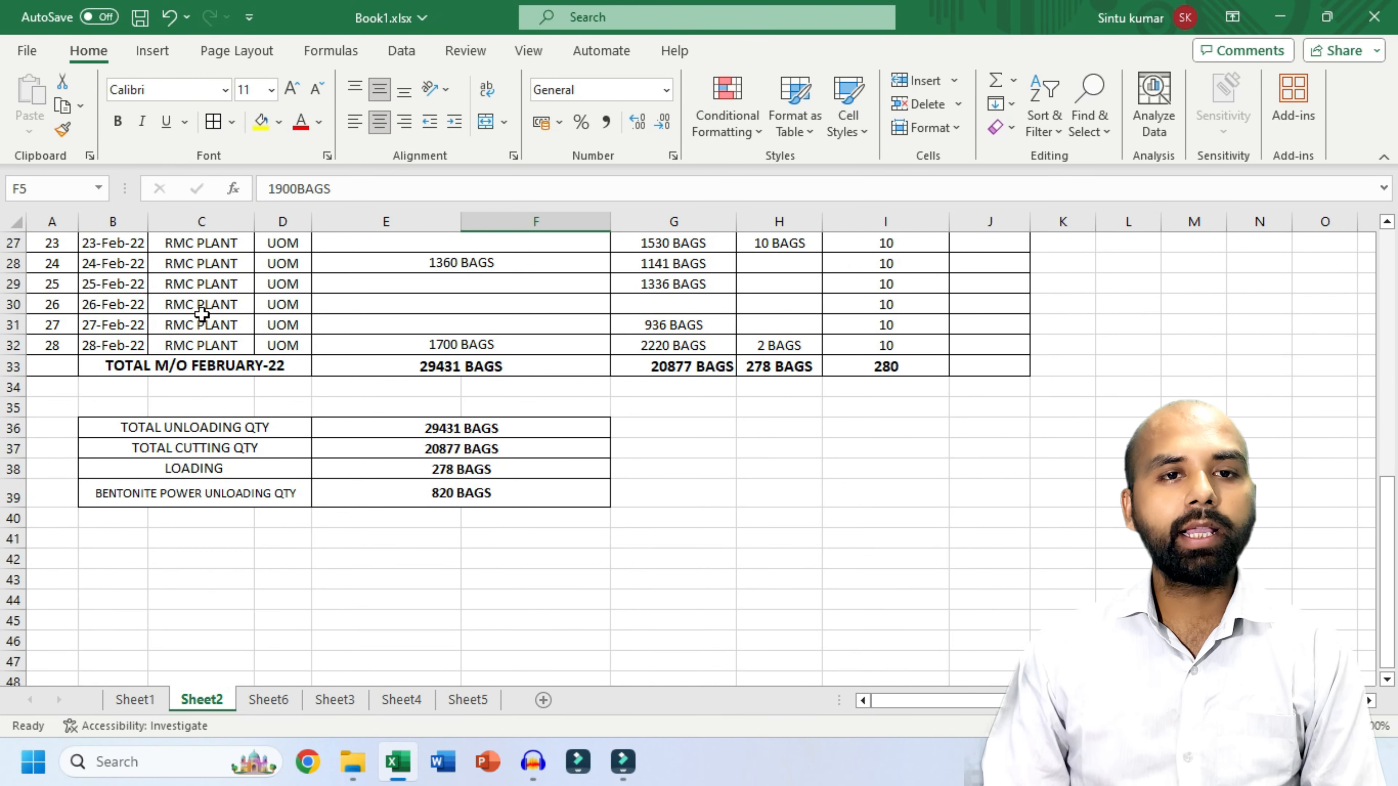
drag(110, 222, 201, 222)
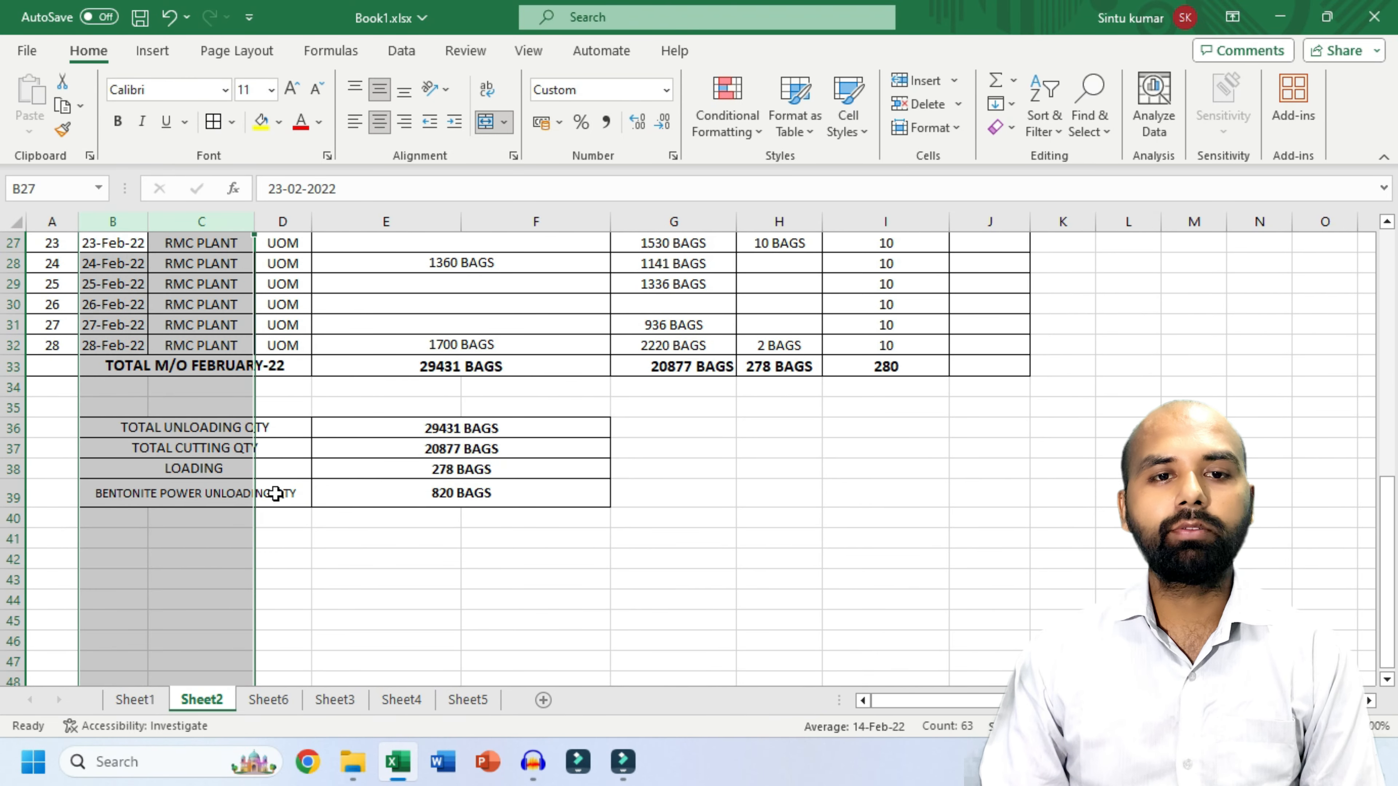
click(275, 493)
click(125, 427)
click(167, 448)
click(165, 469)
click(168, 496)
click(202, 445)
click(201, 428)
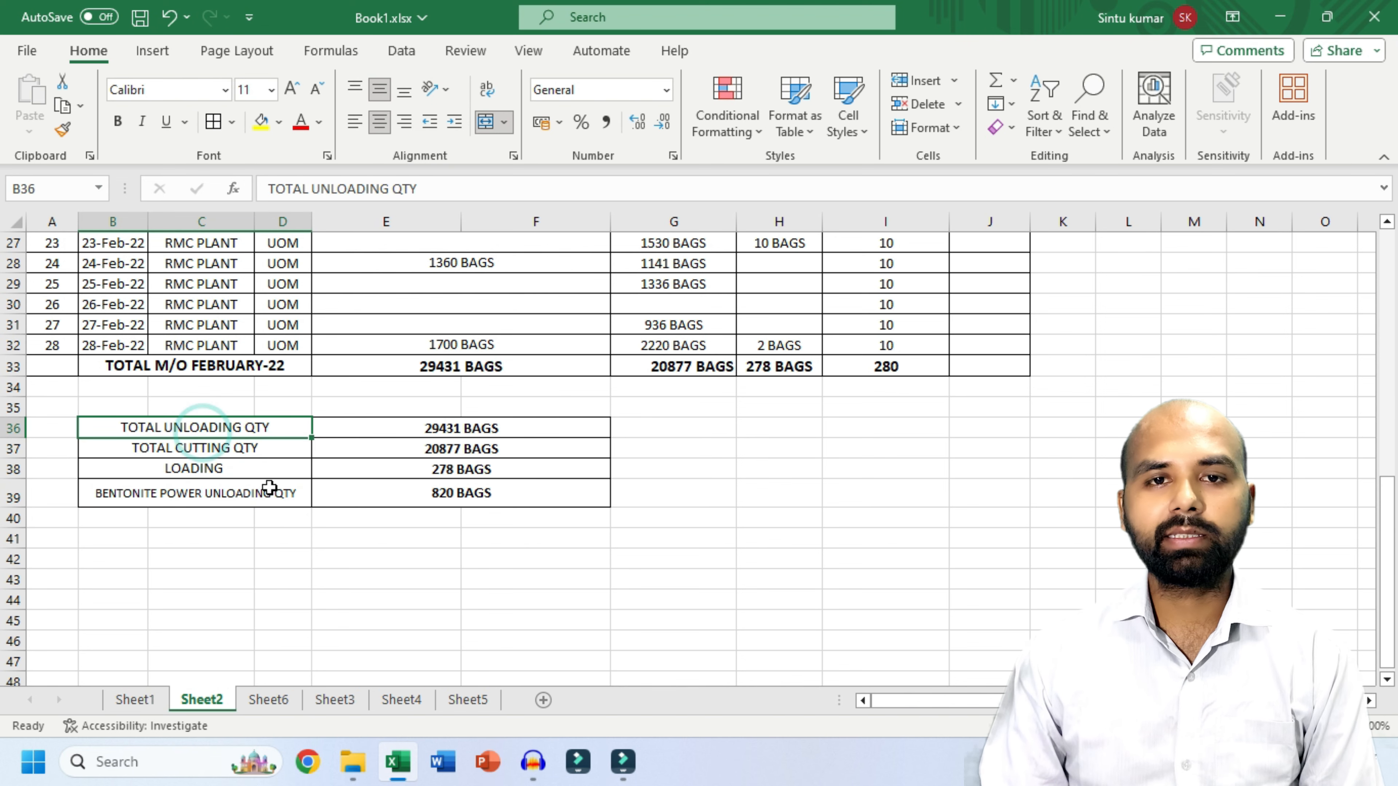
click(401, 223)
click(508, 223)
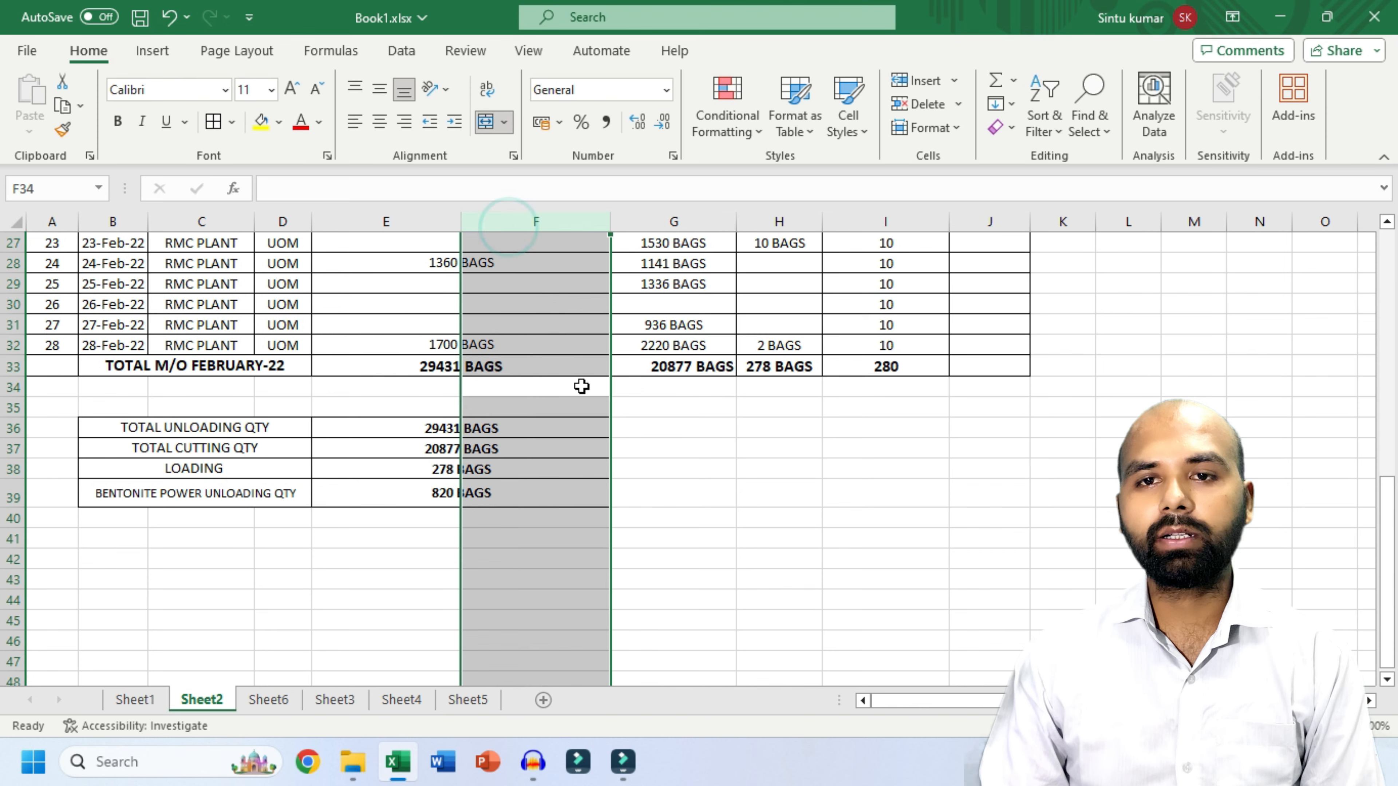
click(696, 472)
- Examine the merged title rows 1 to 3 and the merged UNLOADING QTY cells on Sheet2
scroll(497, 497, up, 9)
click(277, 250)
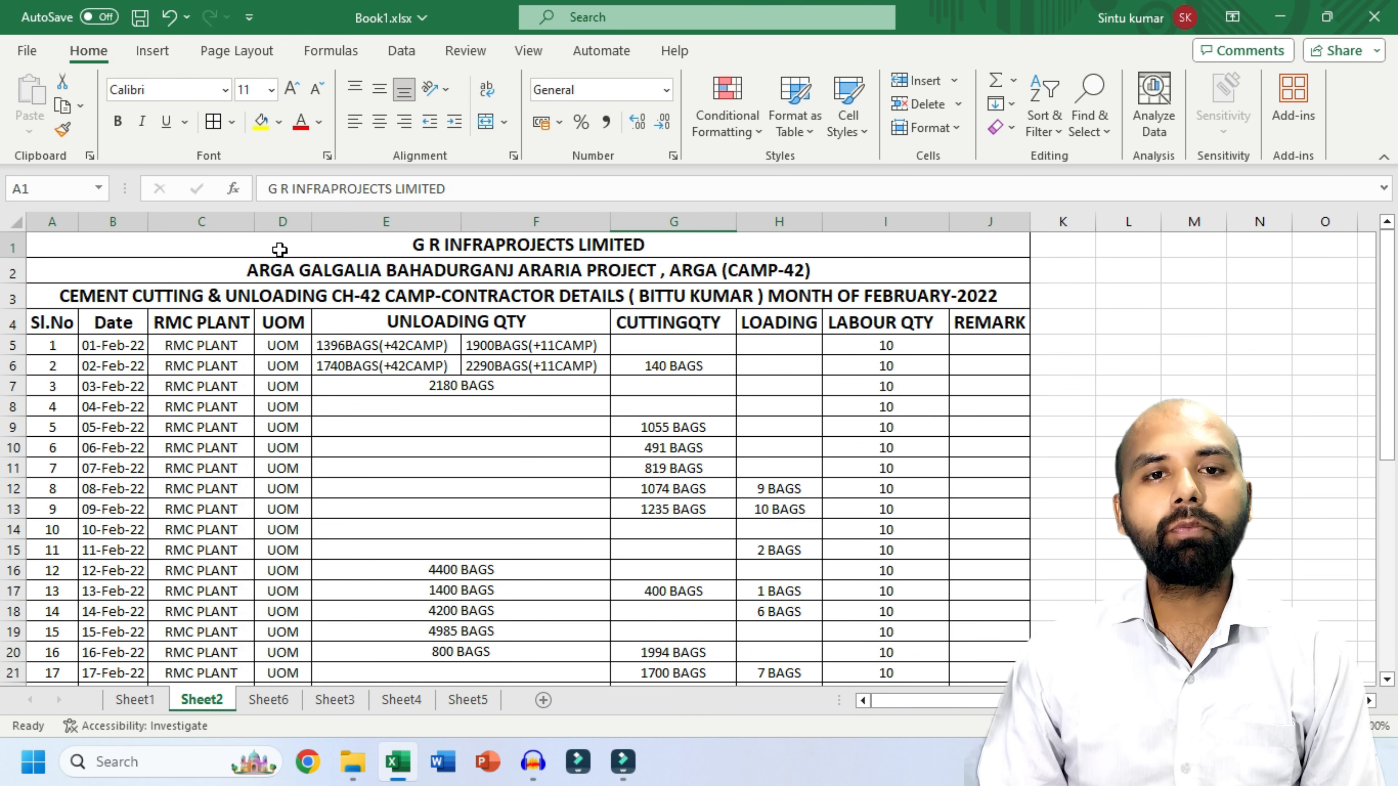
click(301, 279)
click(285, 297)
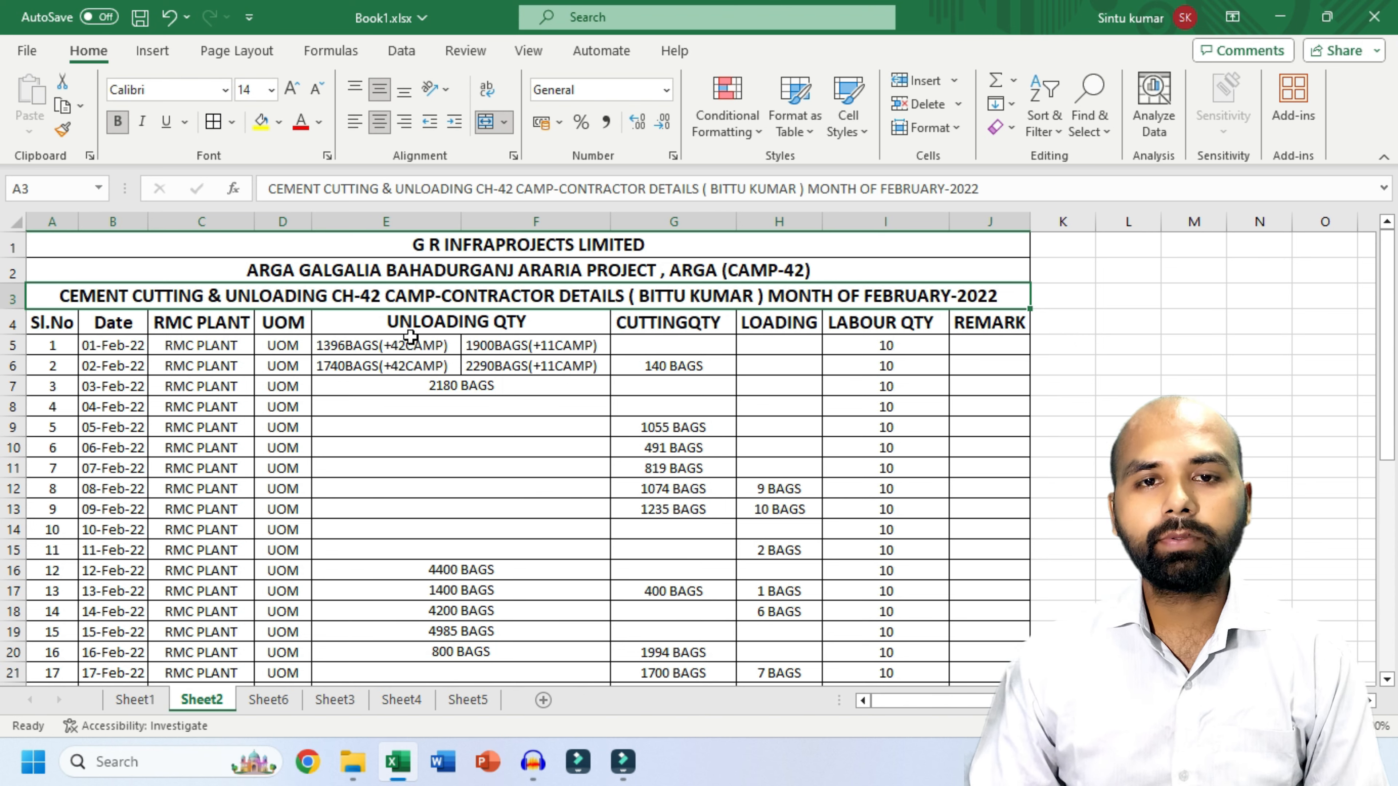
click(347, 319)
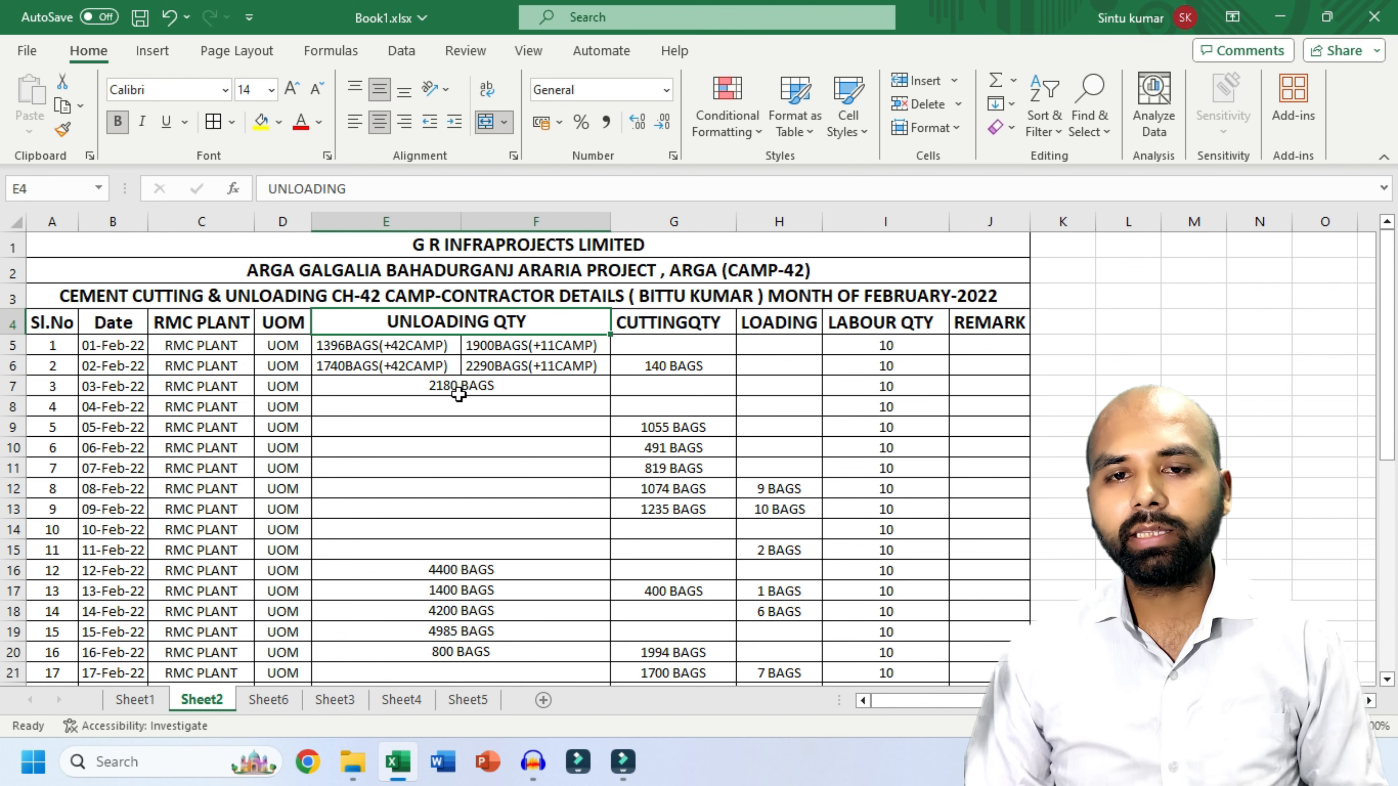
scroll(459, 394, down, 4)
scroll(459, 395, down, 3)
scroll(459, 394, up, 8)
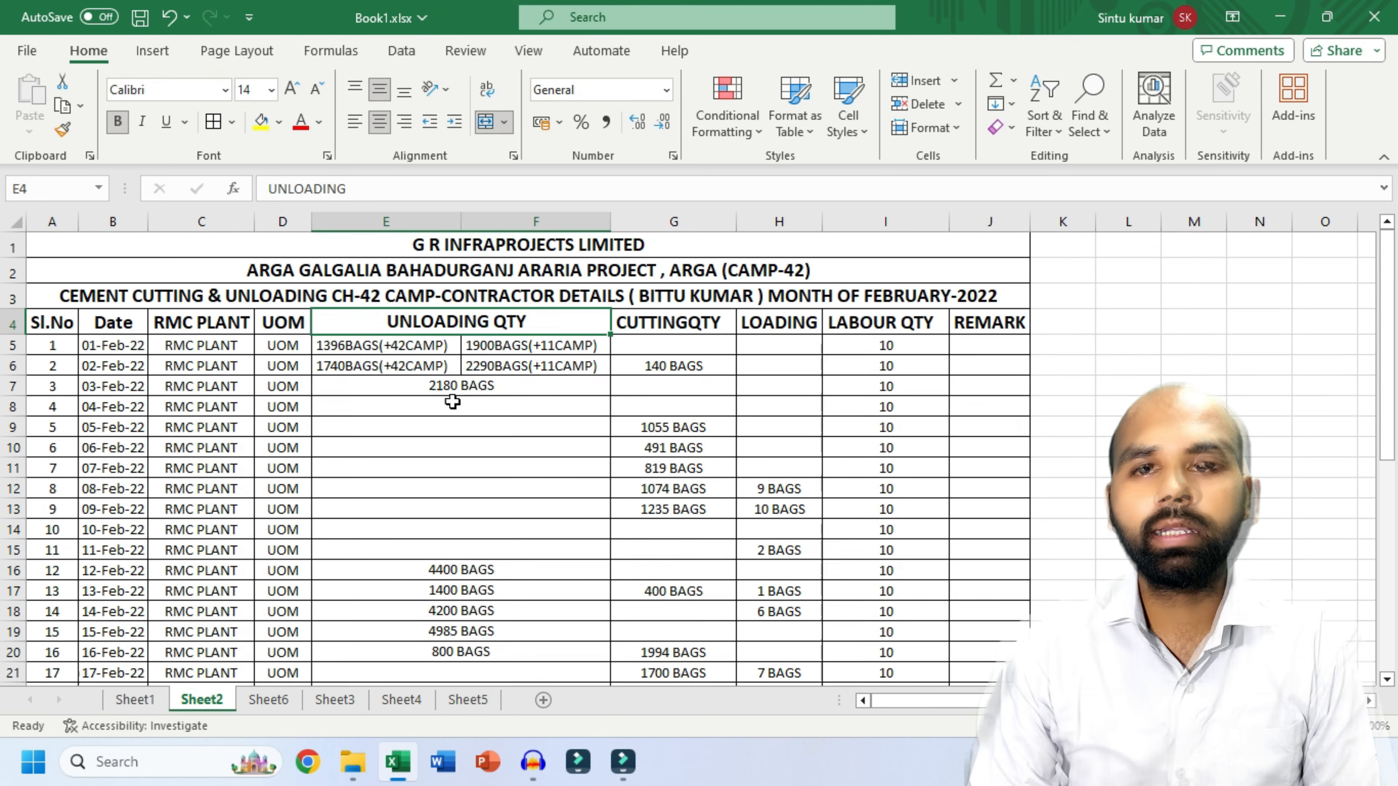